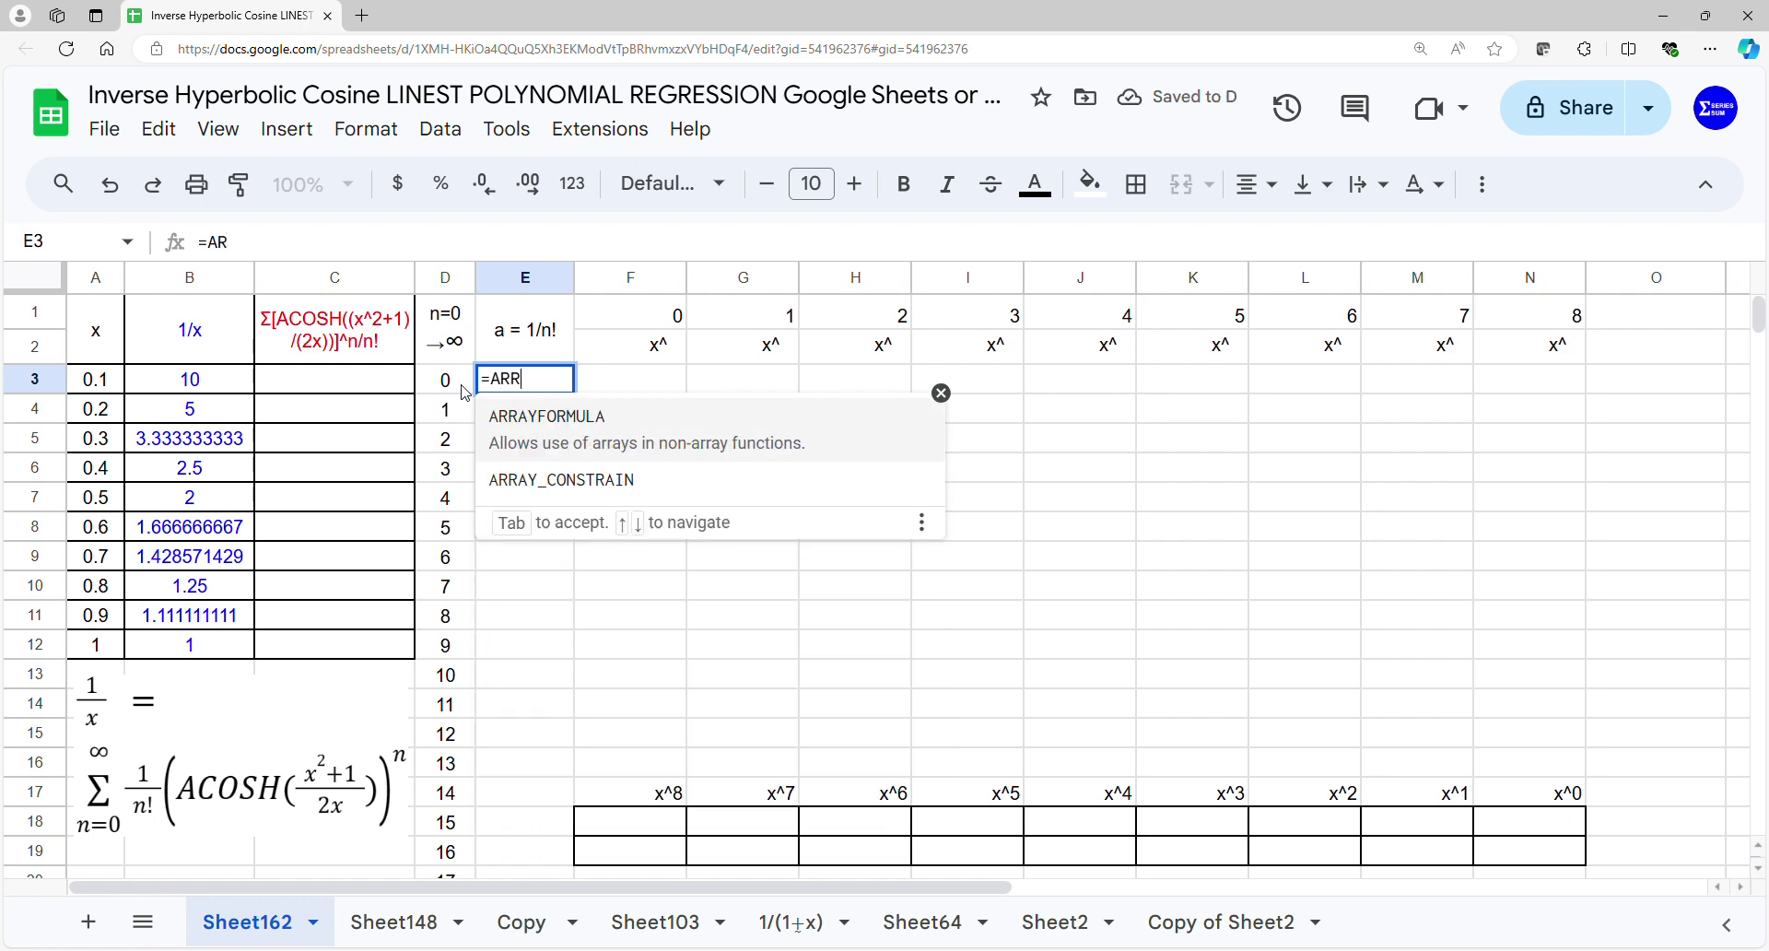
# Step: Complete the ARRAYFORMULA in E3 as 1/FACT of all the n values in column D, starting at D3
pyautogui.write('1')
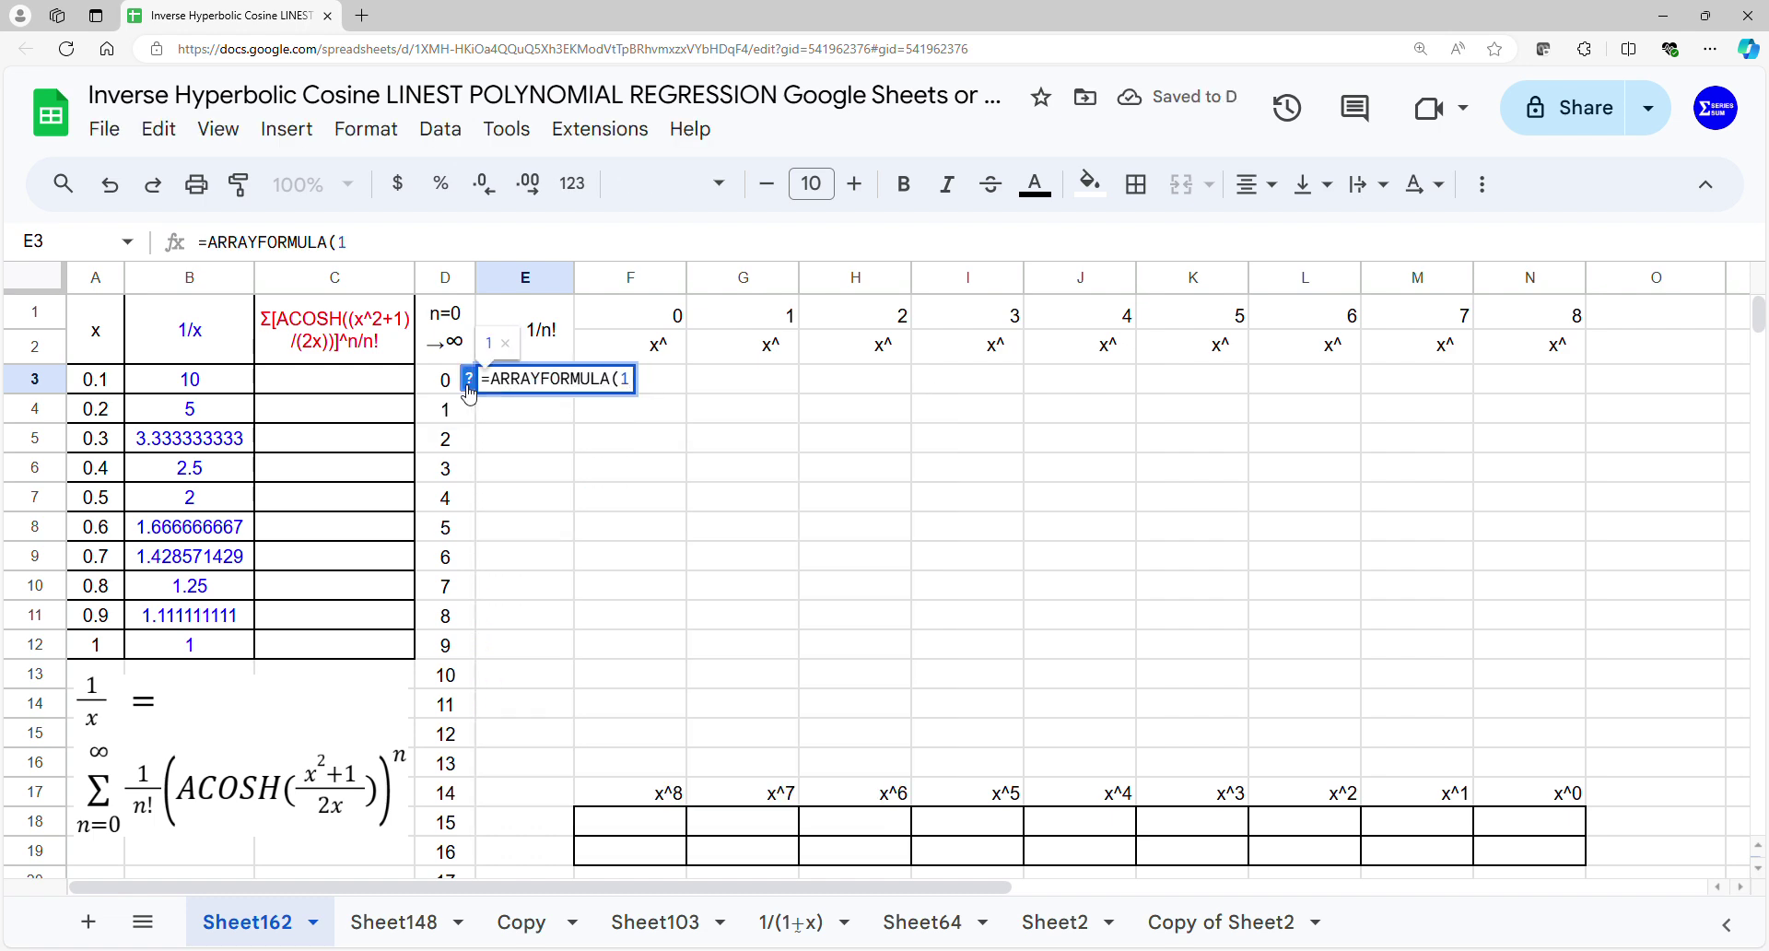
pyautogui.write('/FA')
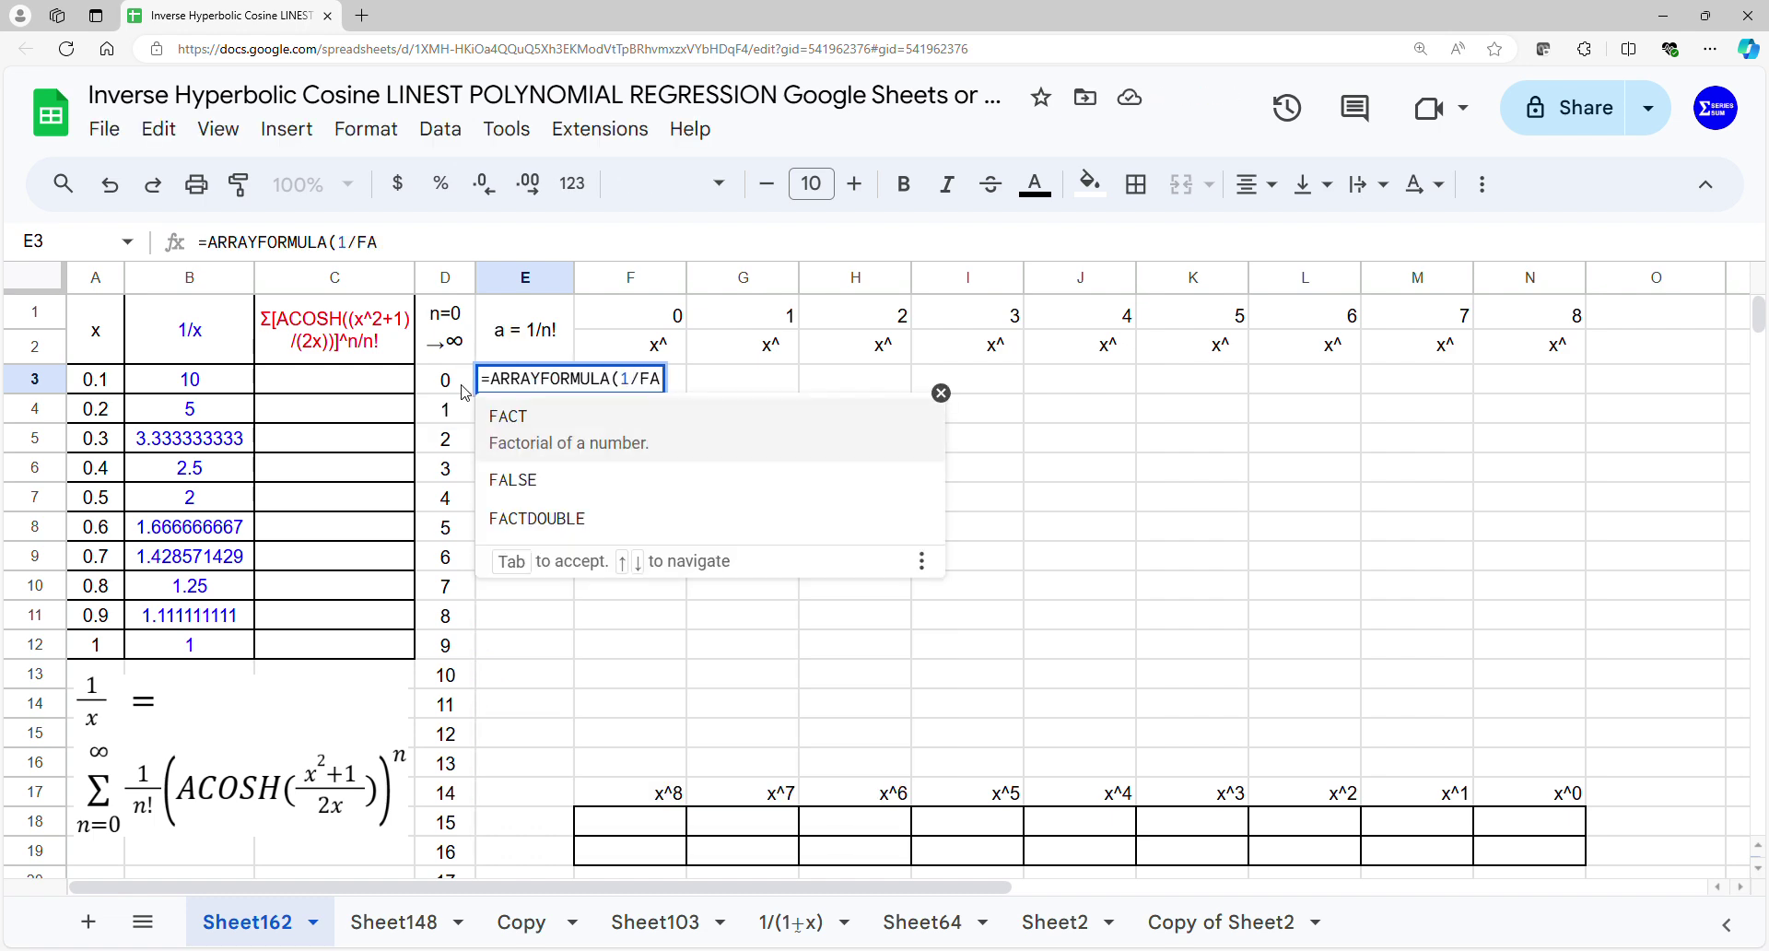
pyautogui.click(691, 422)
pyautogui.moveTo(445, 379); pyautogui.dragTo(445, 438)
pyautogui.moveTo(445, 550); pyautogui.dragTo(446, 751)
pyautogui.press('Return')
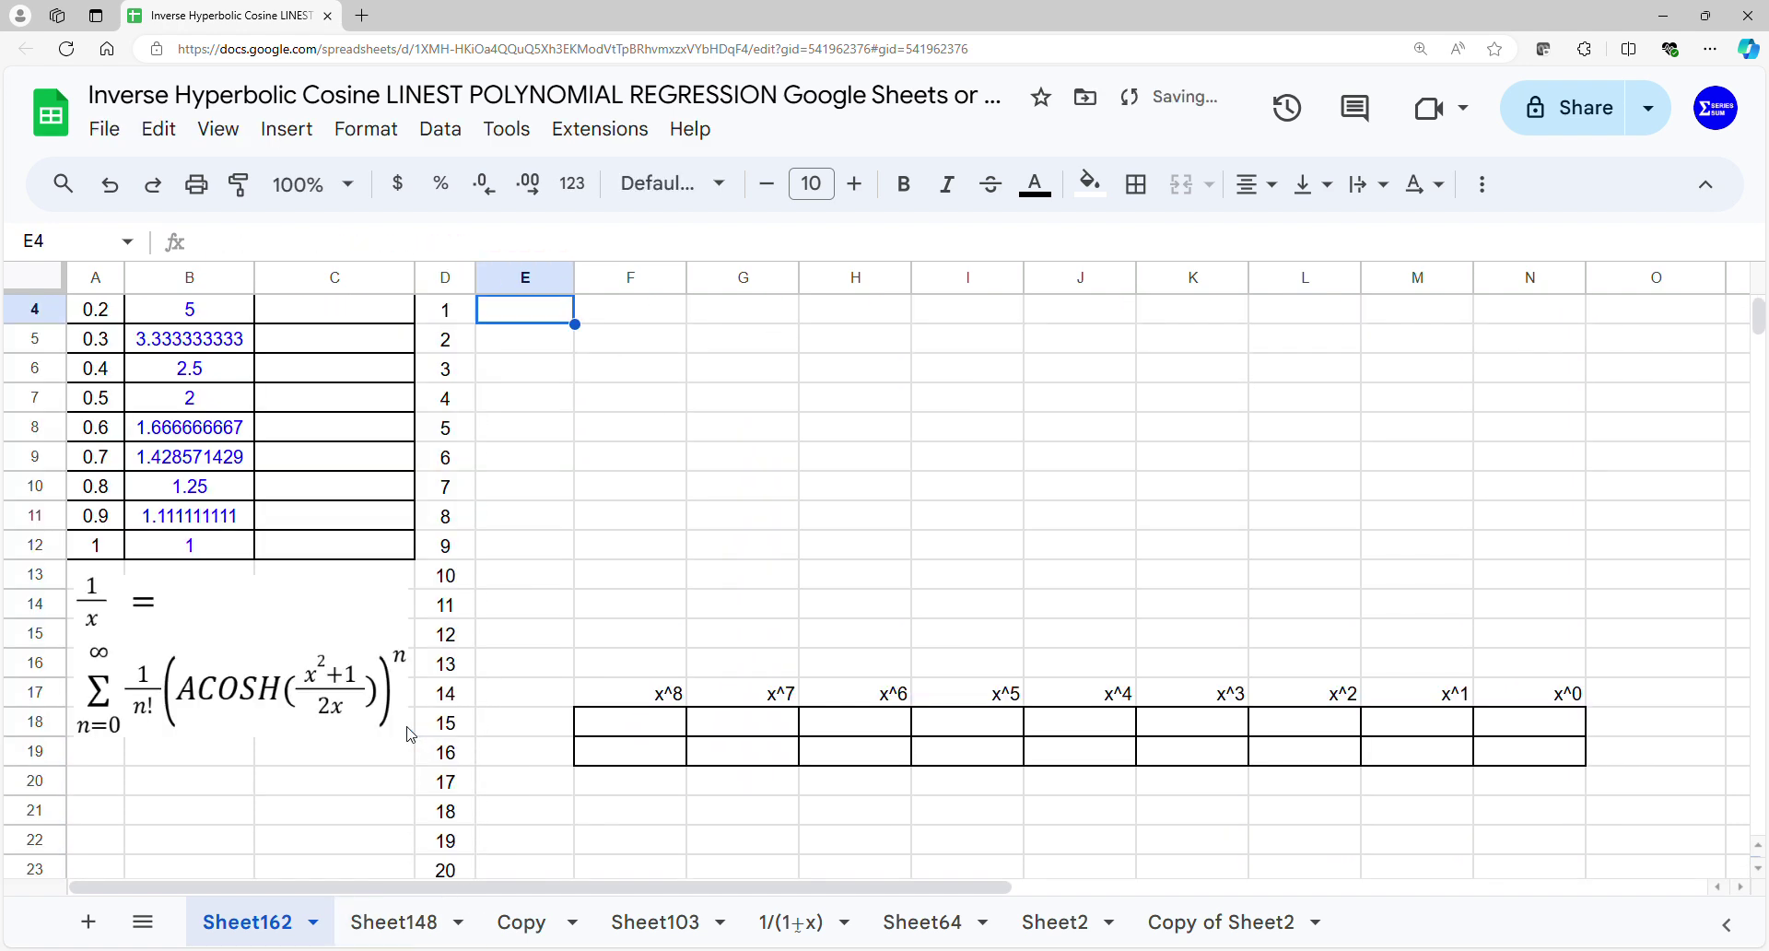
# Step: Enter =ARRAYFORMULA(SERIESSUM(ACOSH(),0,1,E3:E33)) in C3, leaving the ACOSH argument empty
pyautogui.scroll(2, 571, 656)
pyautogui.click(391, 380)
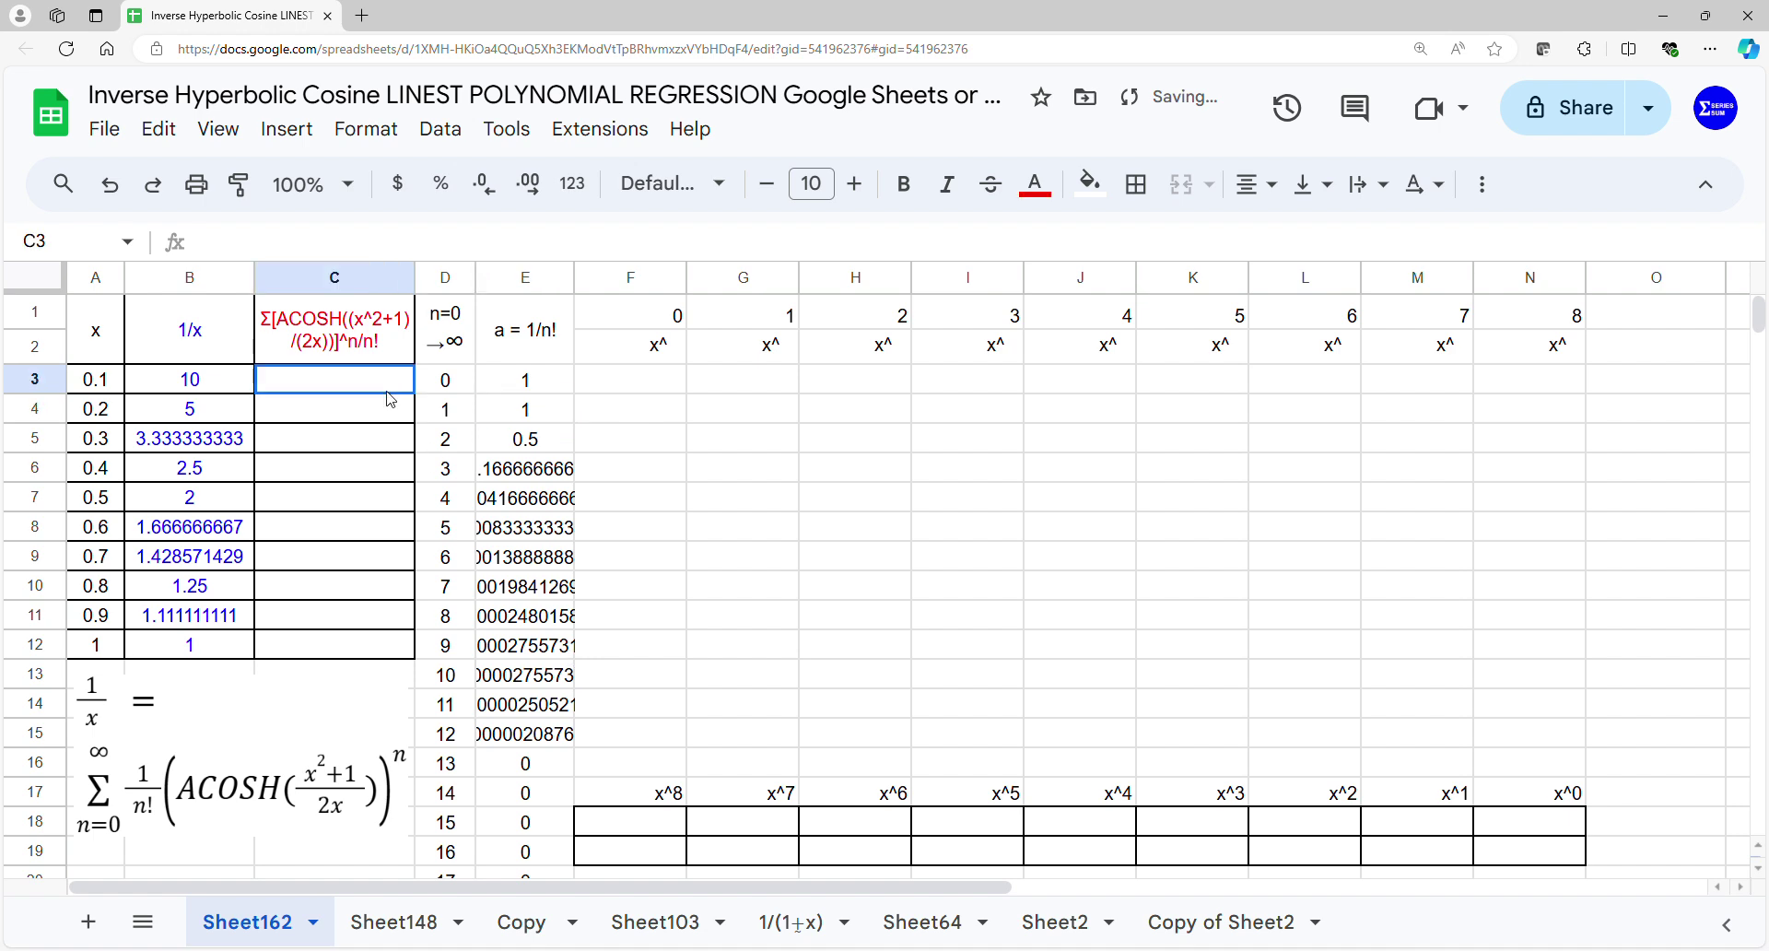
pyautogui.write('=ARRAYFORMULA(')
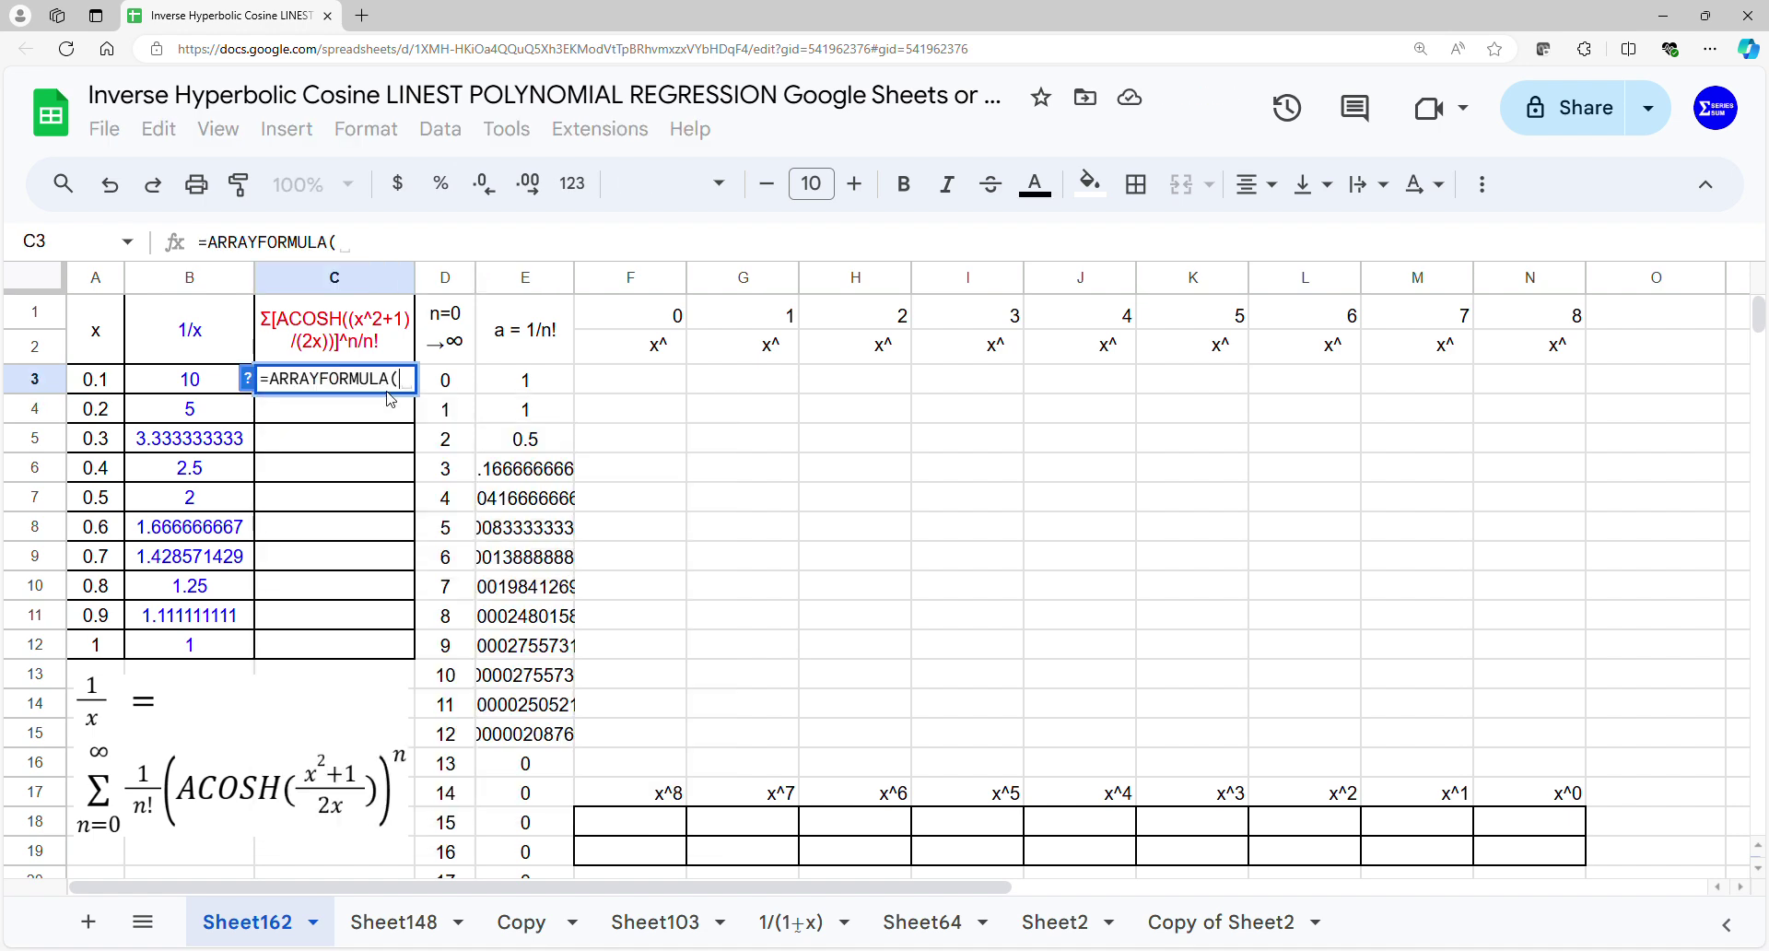
pyautogui.write('SER')
pyautogui.press('Tab')
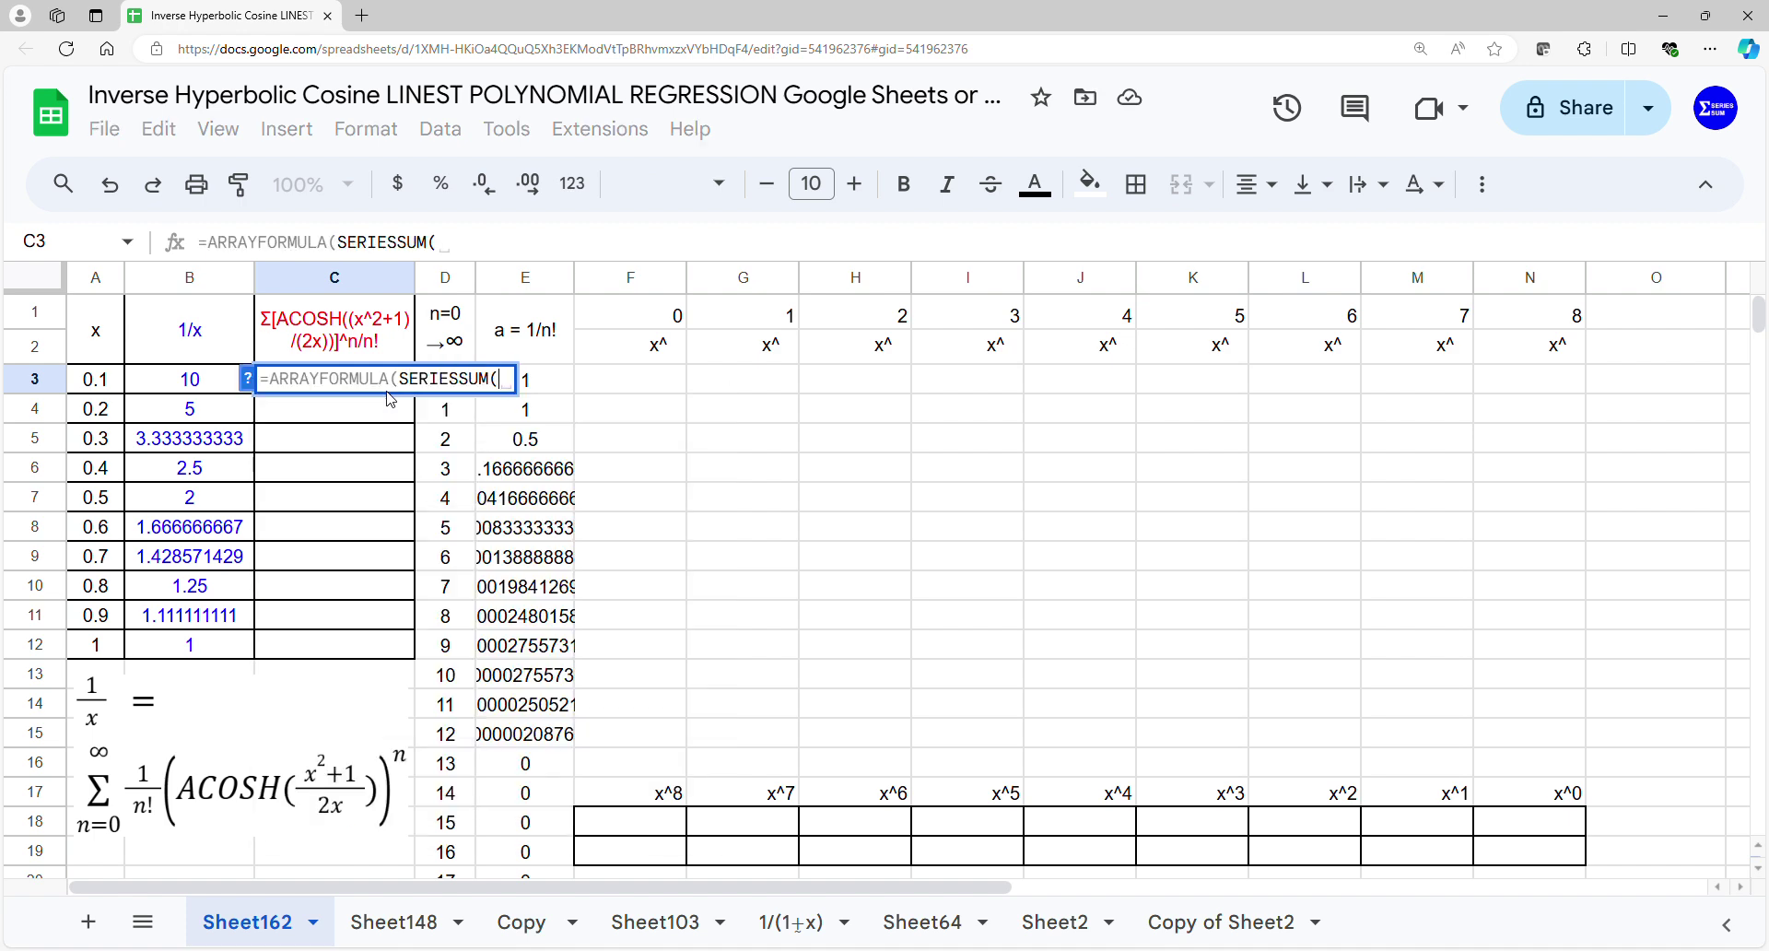
pyautogui.write('ACOS')
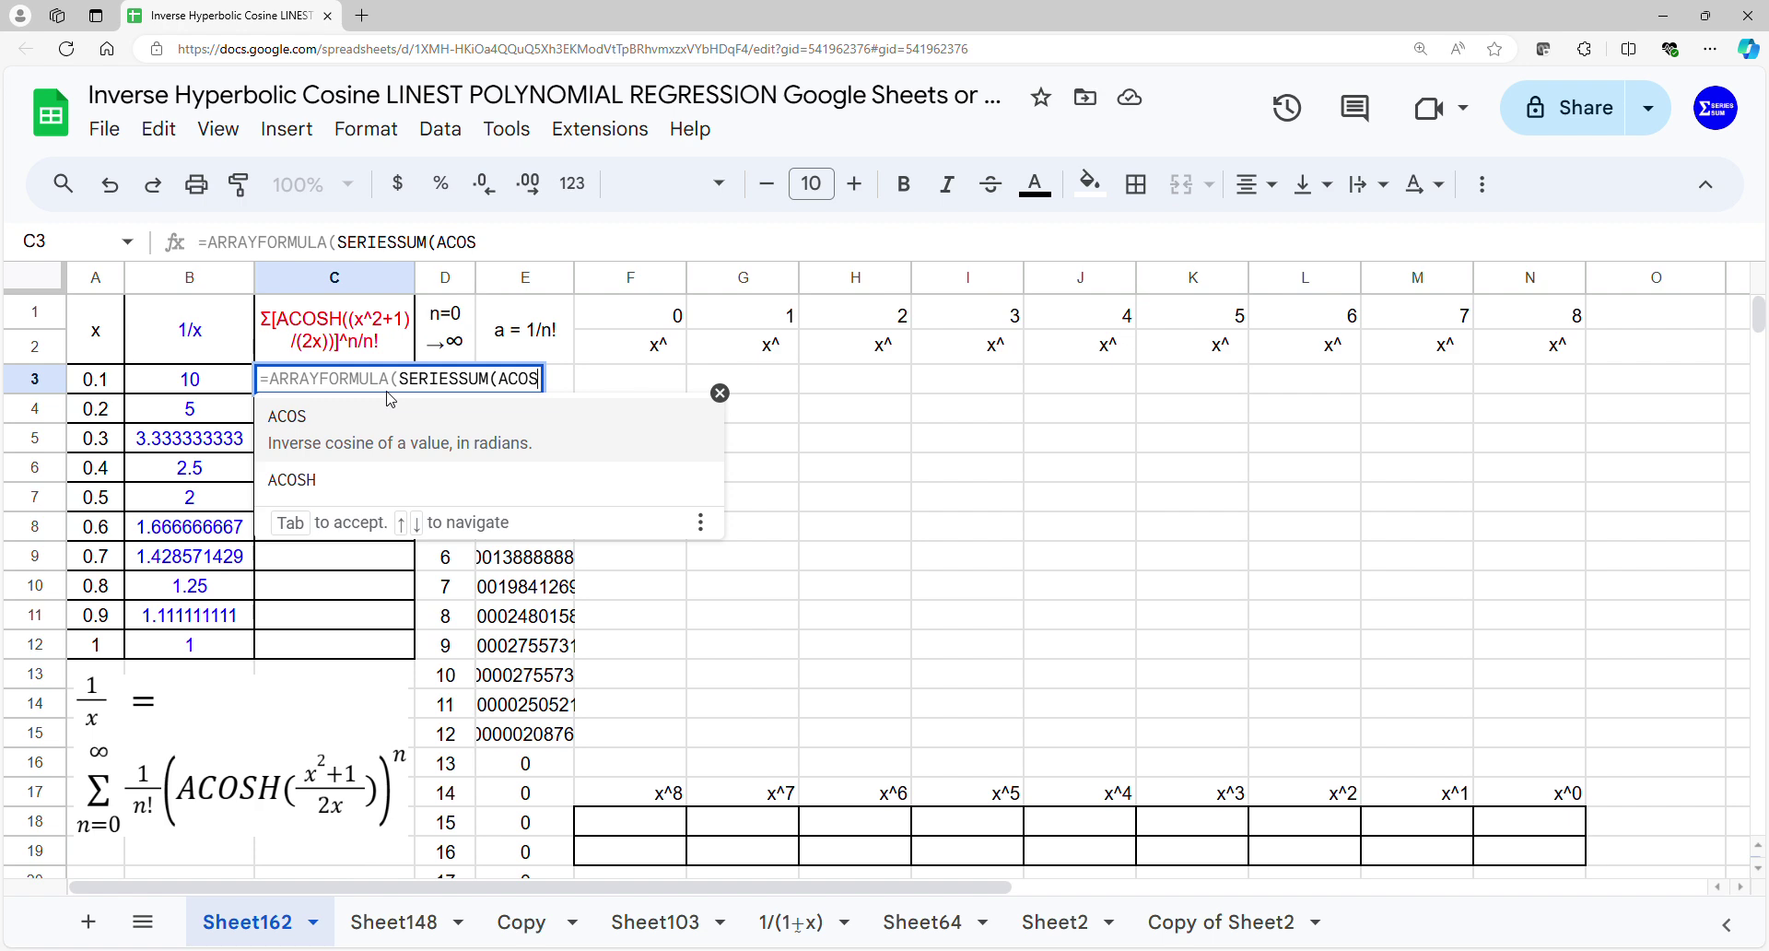
pyautogui.click(386, 482)
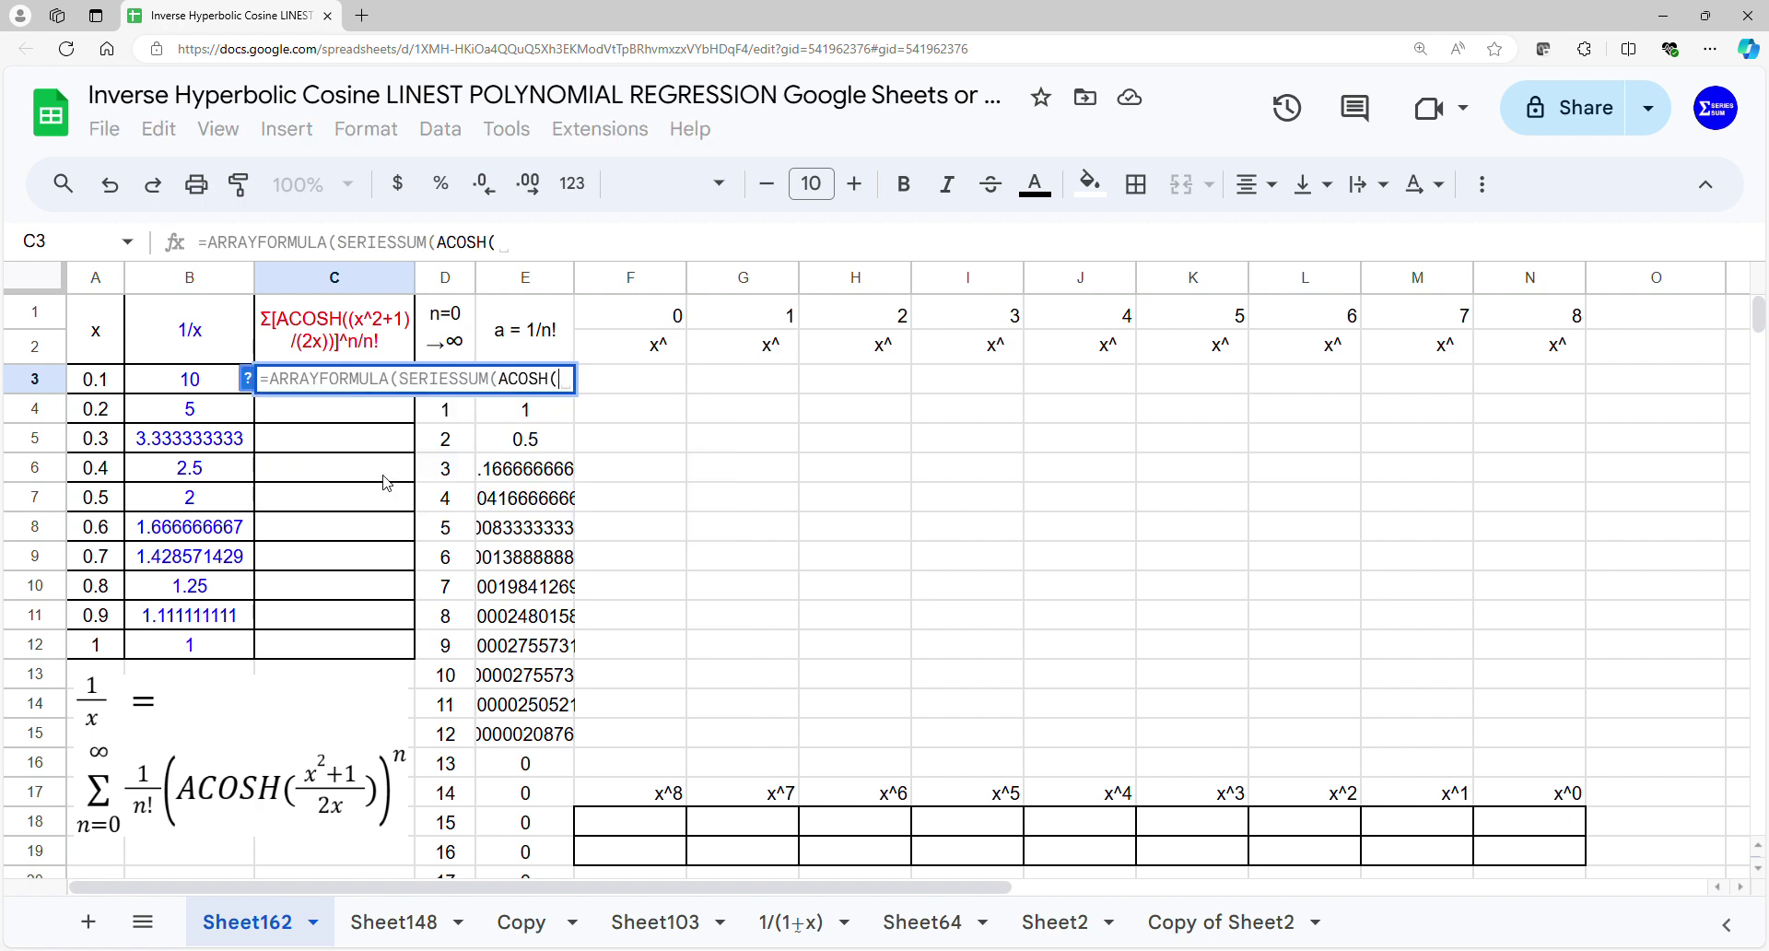
pyautogui.write('),')
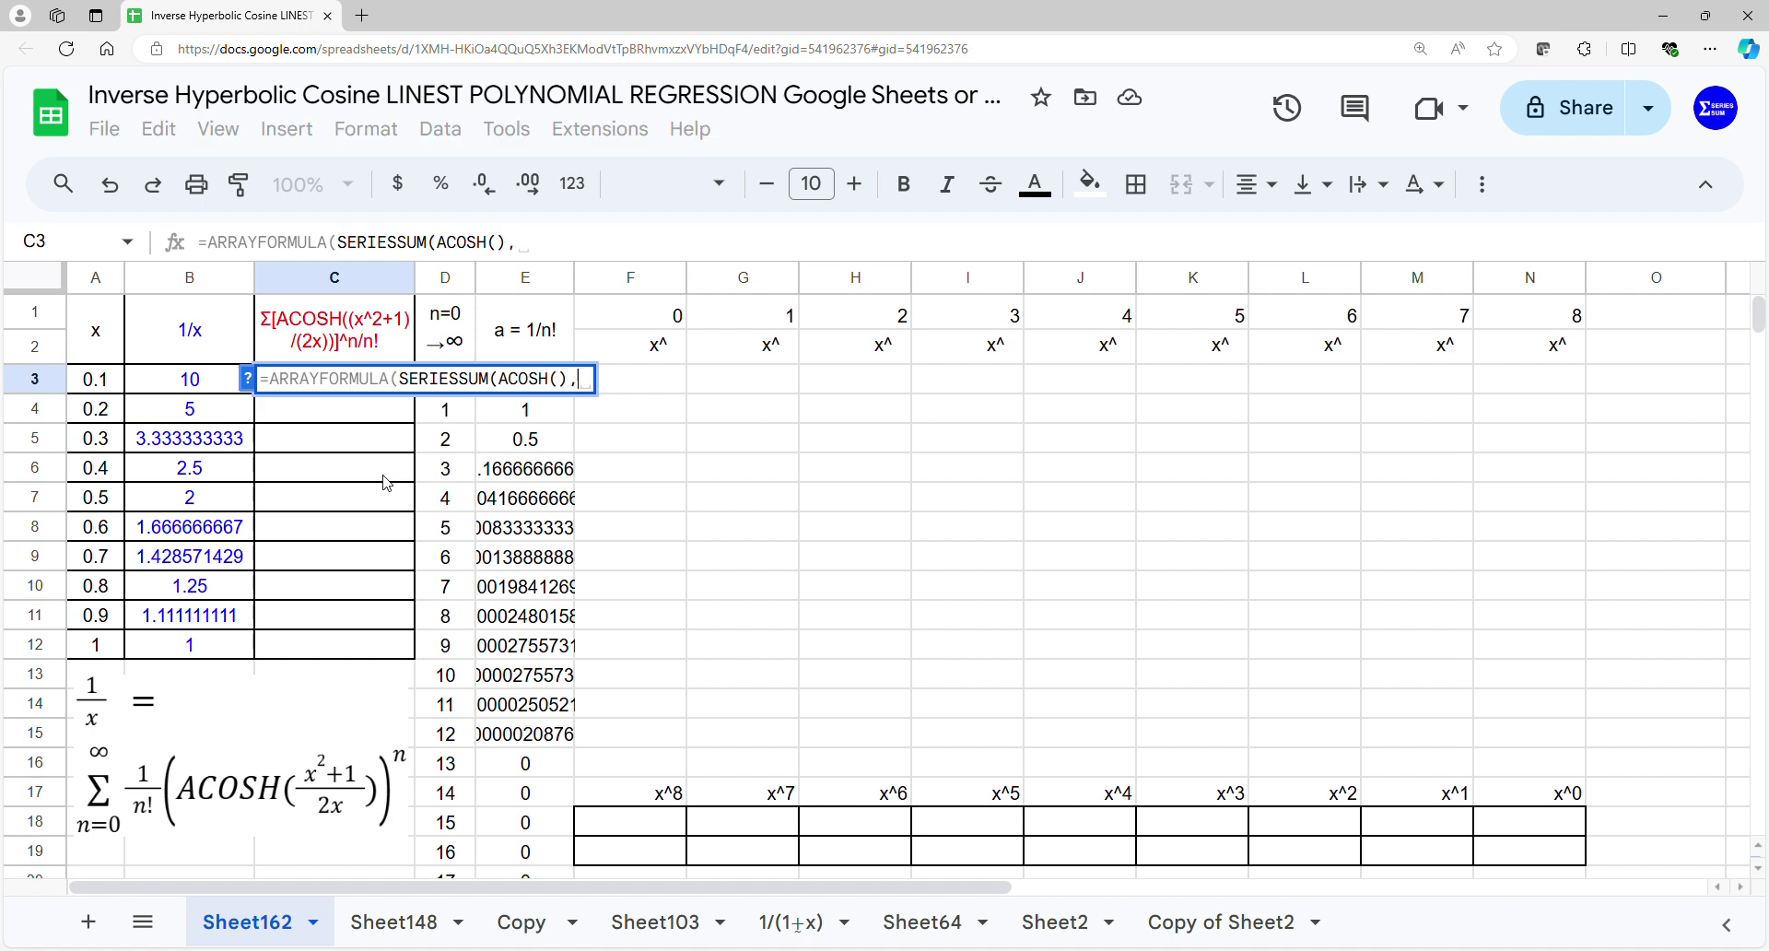
pyautogui.write('0,1,')
pyautogui.scroll(-5, 588, 762)
pyautogui.moveTo(525, 803); pyautogui.dragTo(537, 397)
pyautogui.press('Return')
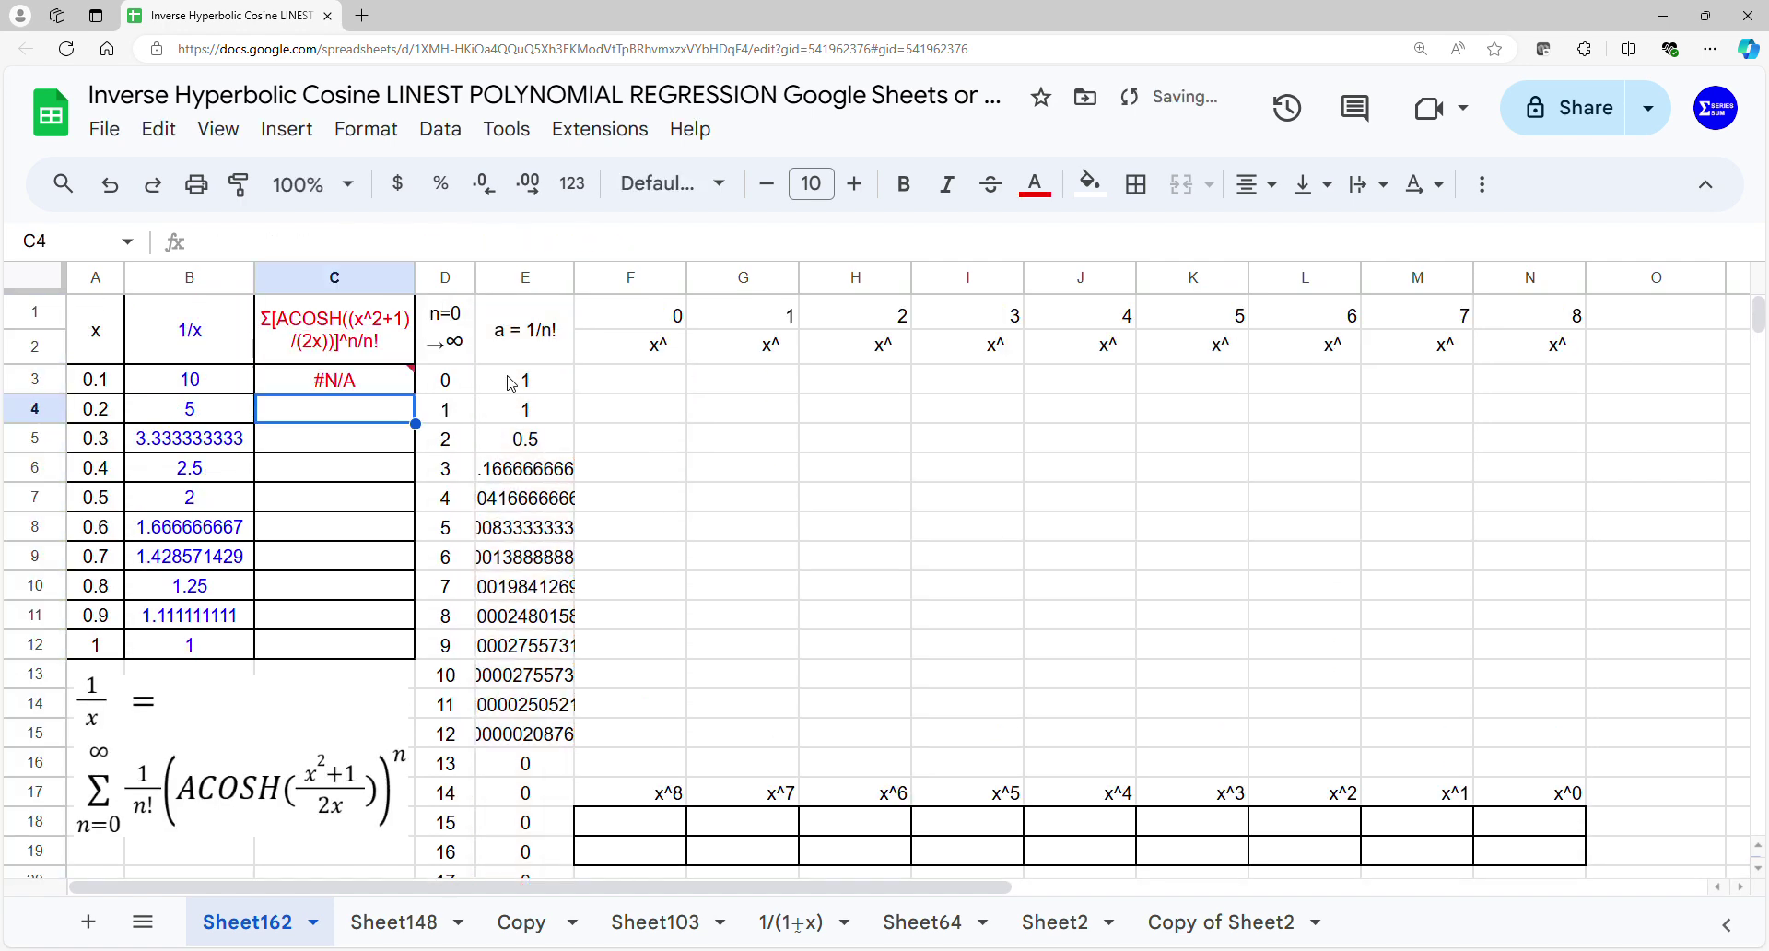
# Step: Edit the C3 formula to insert an empty bracketed fraction ()/() as the argument of ACOSH
pyautogui.click(387, 385)
pyautogui.doubleClick(429, 385)
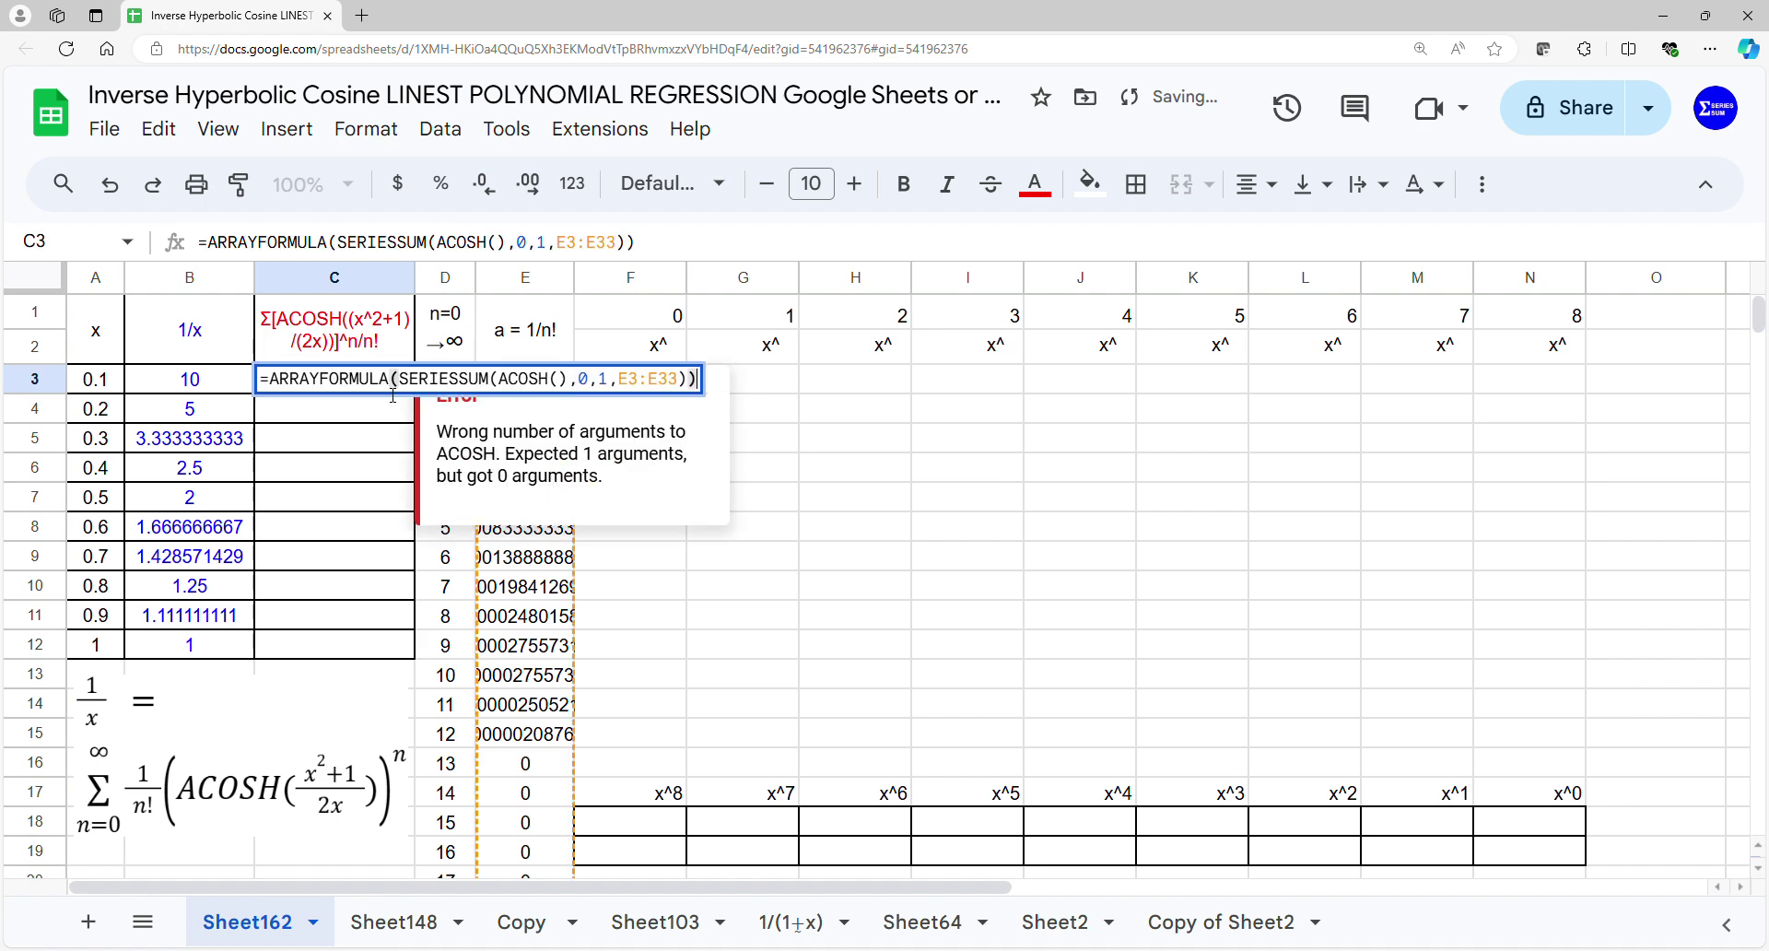
pyautogui.click(571, 387)
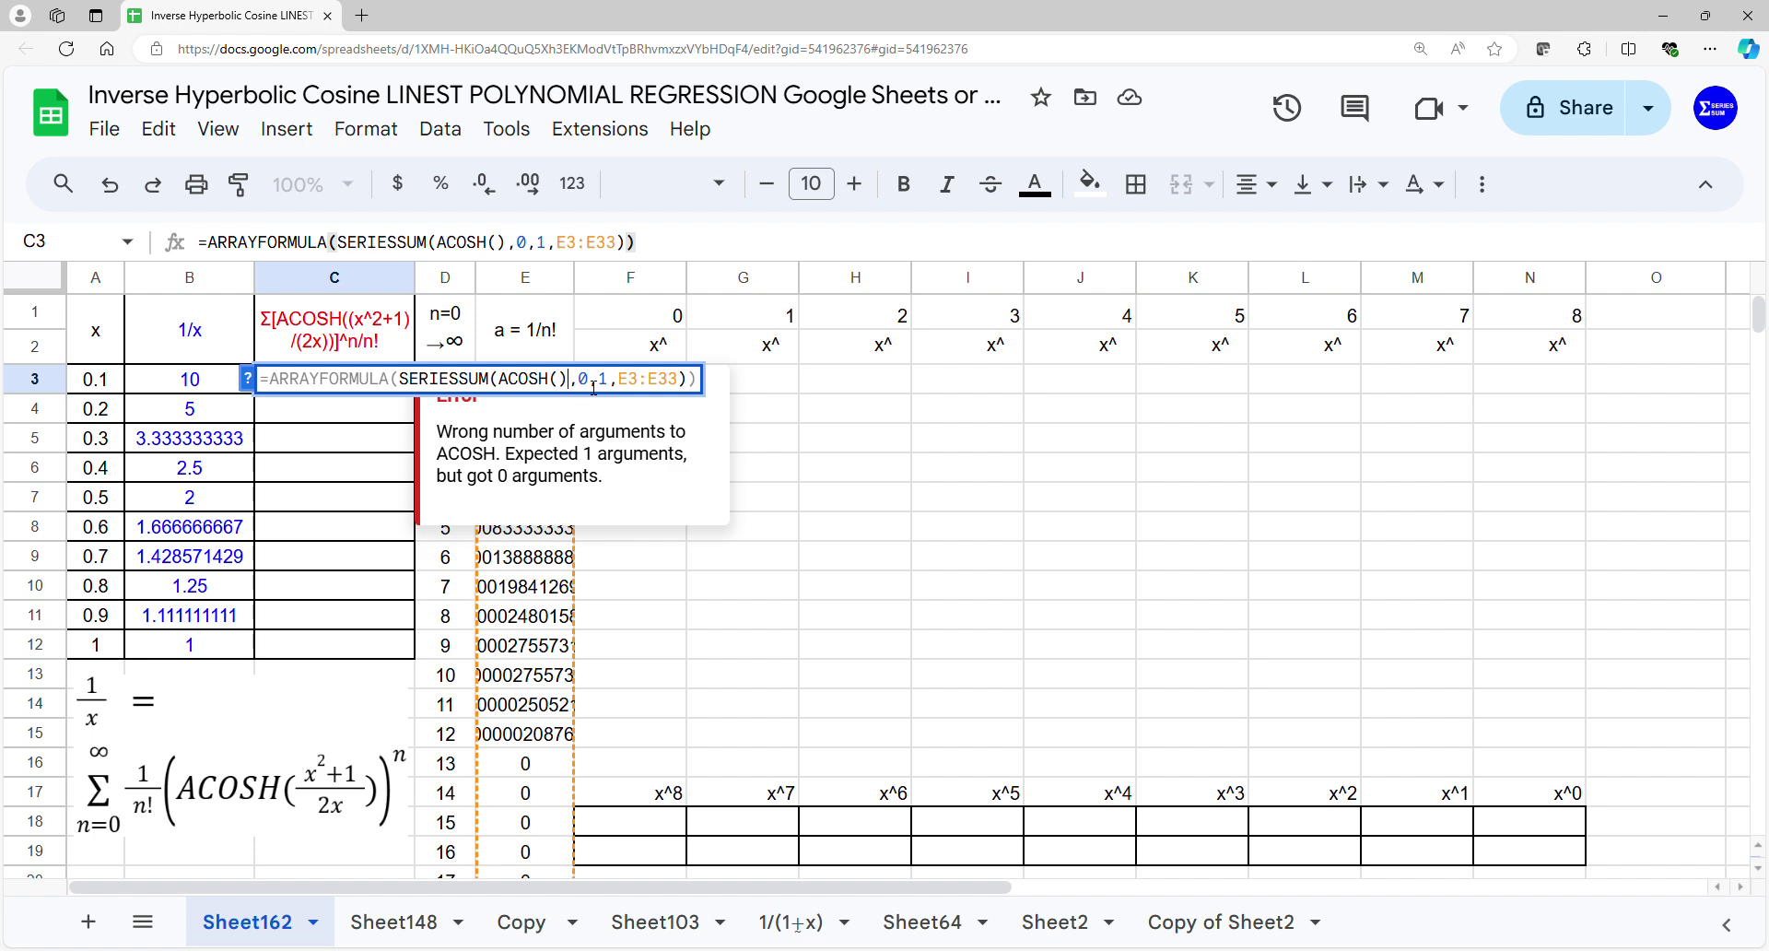
pyautogui.click(693, 382)
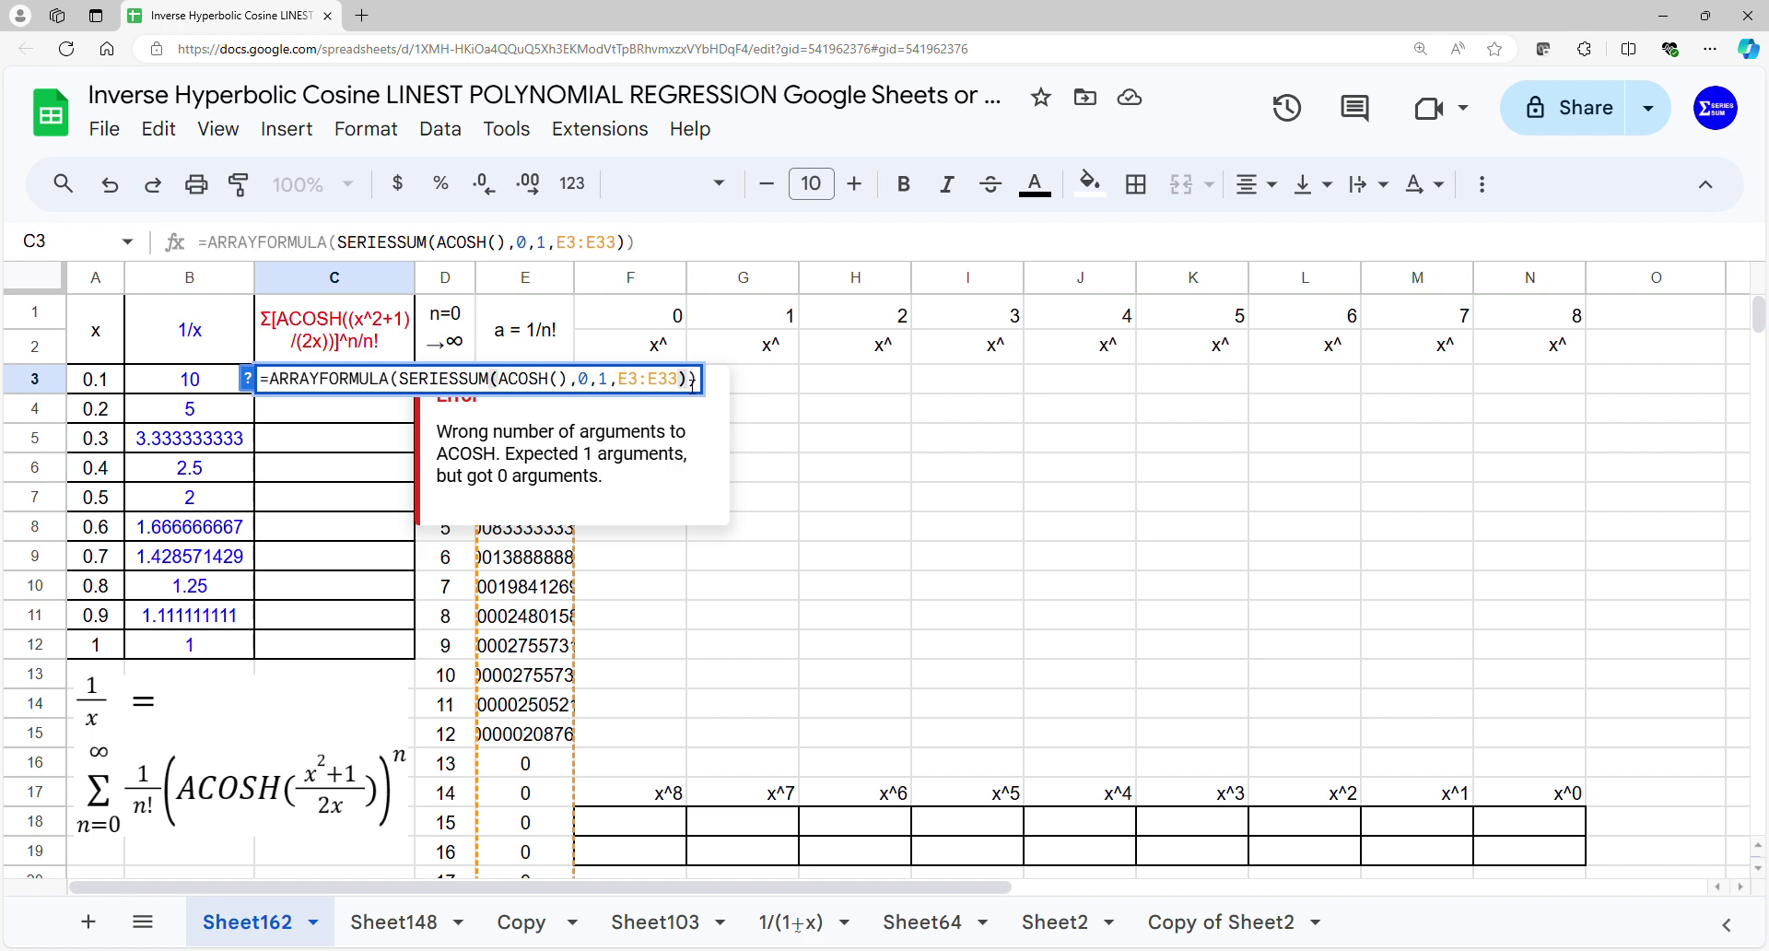
pyautogui.click(557, 381)
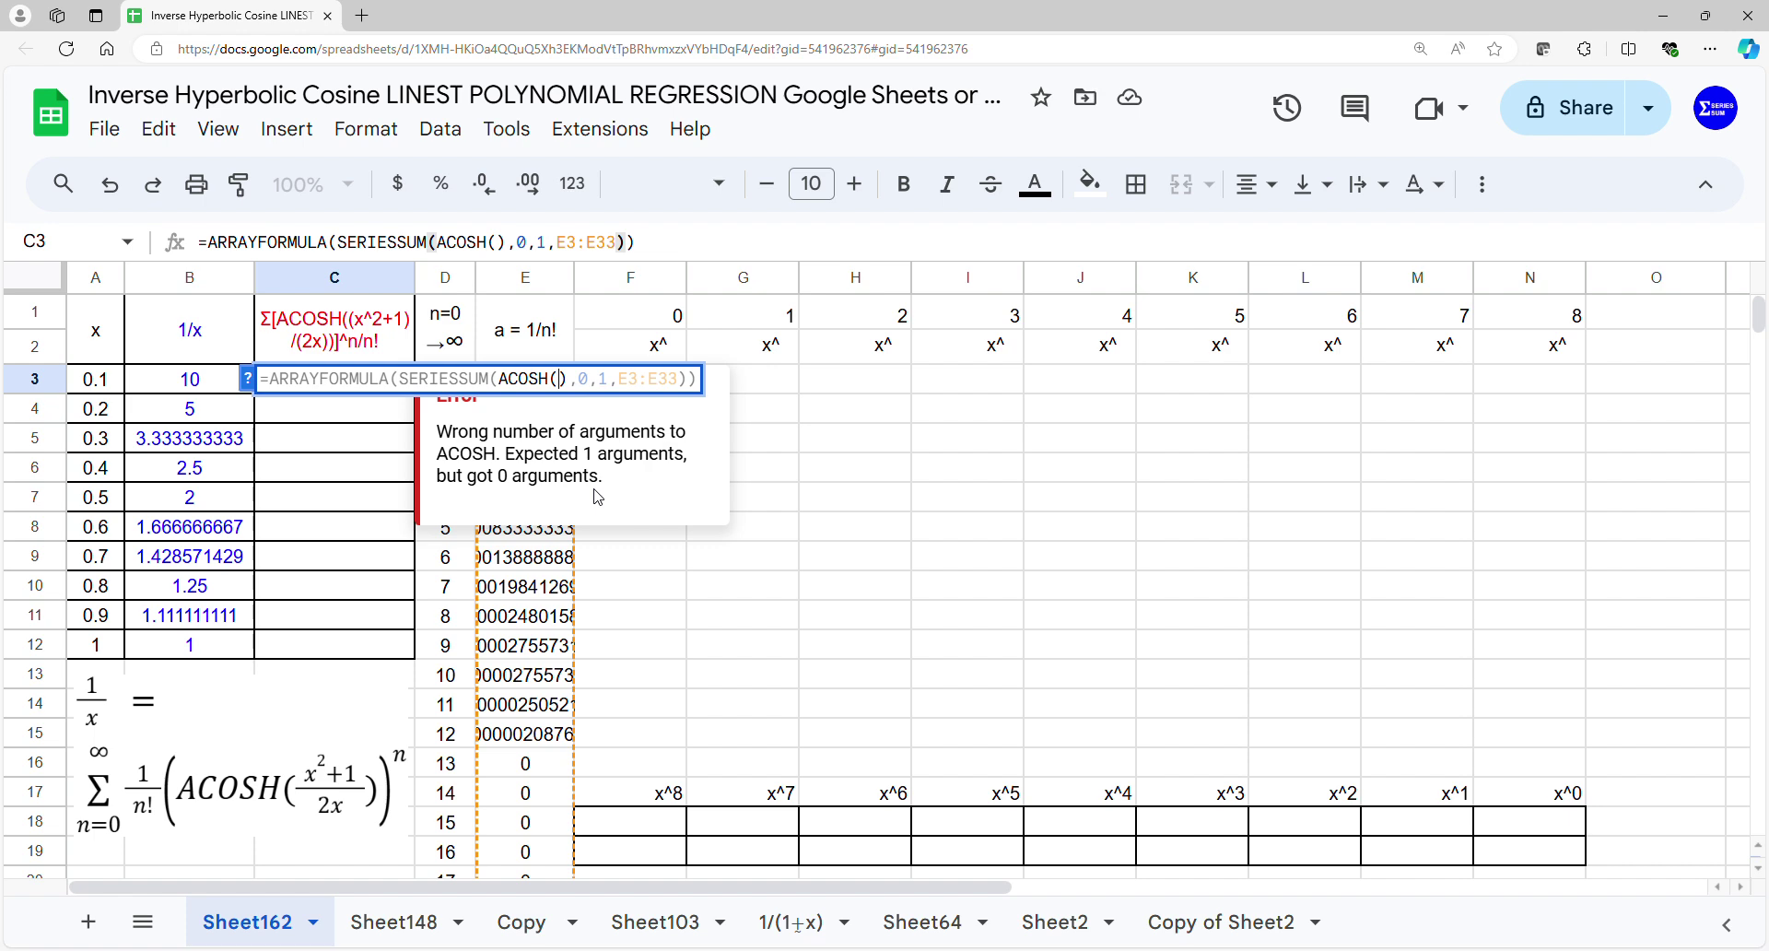
pyautogui.write('();')
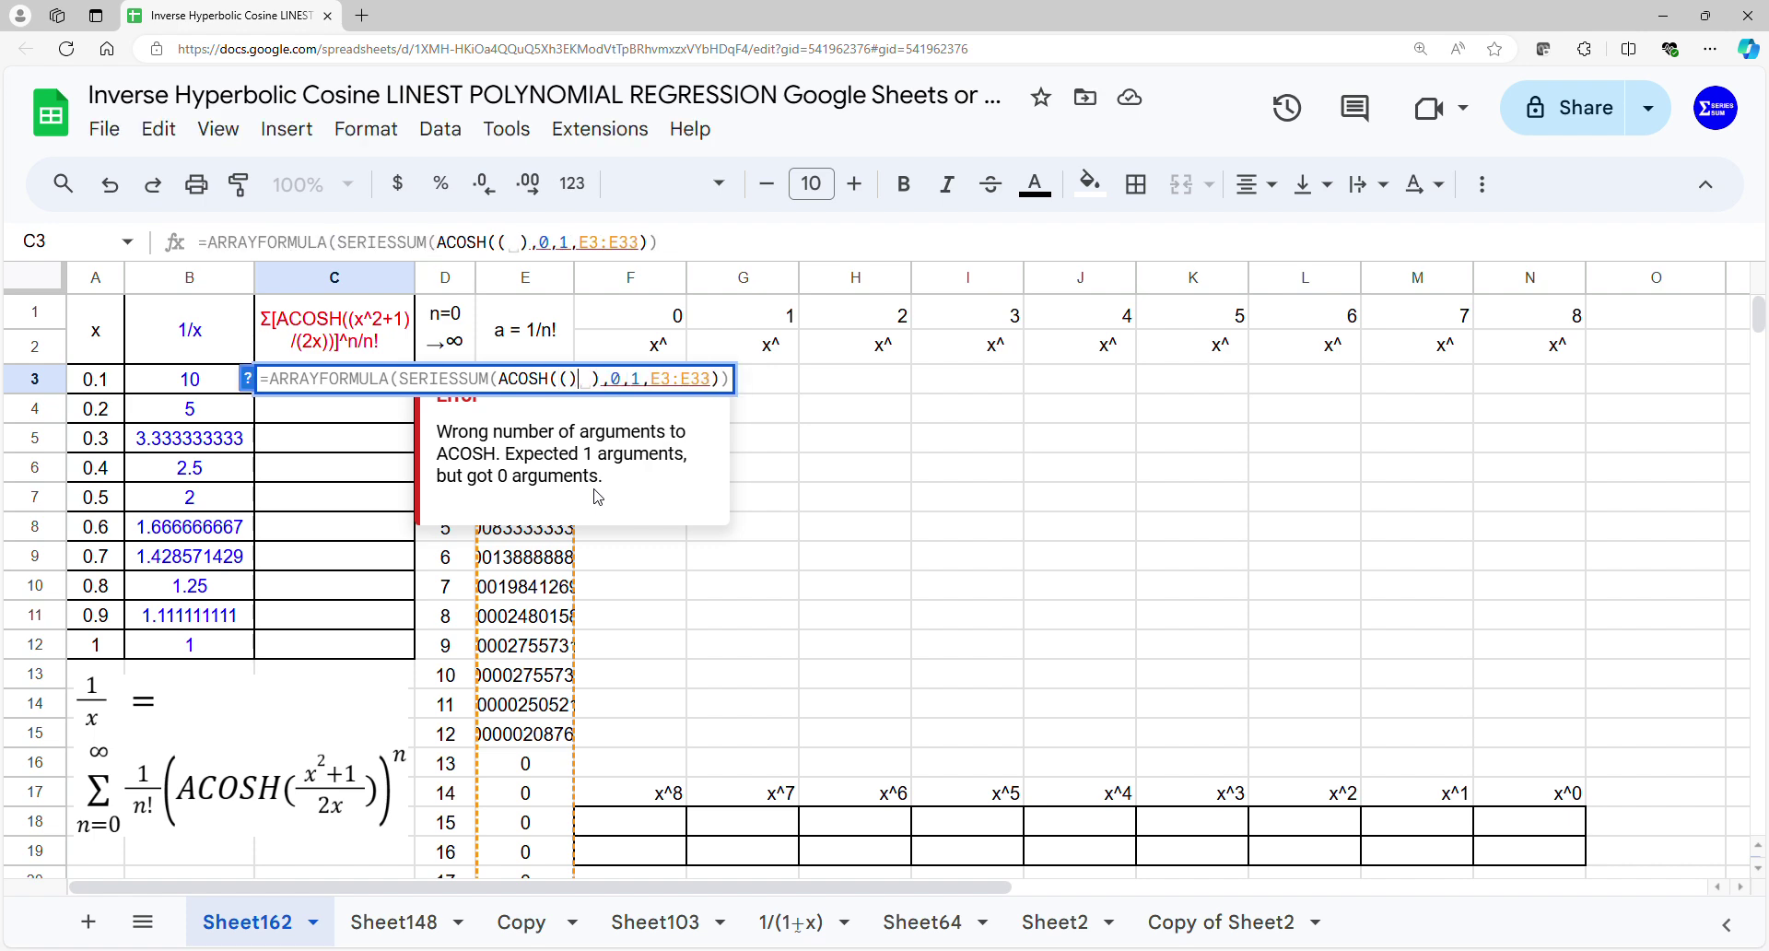
pyautogui.press('BackSpace')
pyautogui.write('/()')
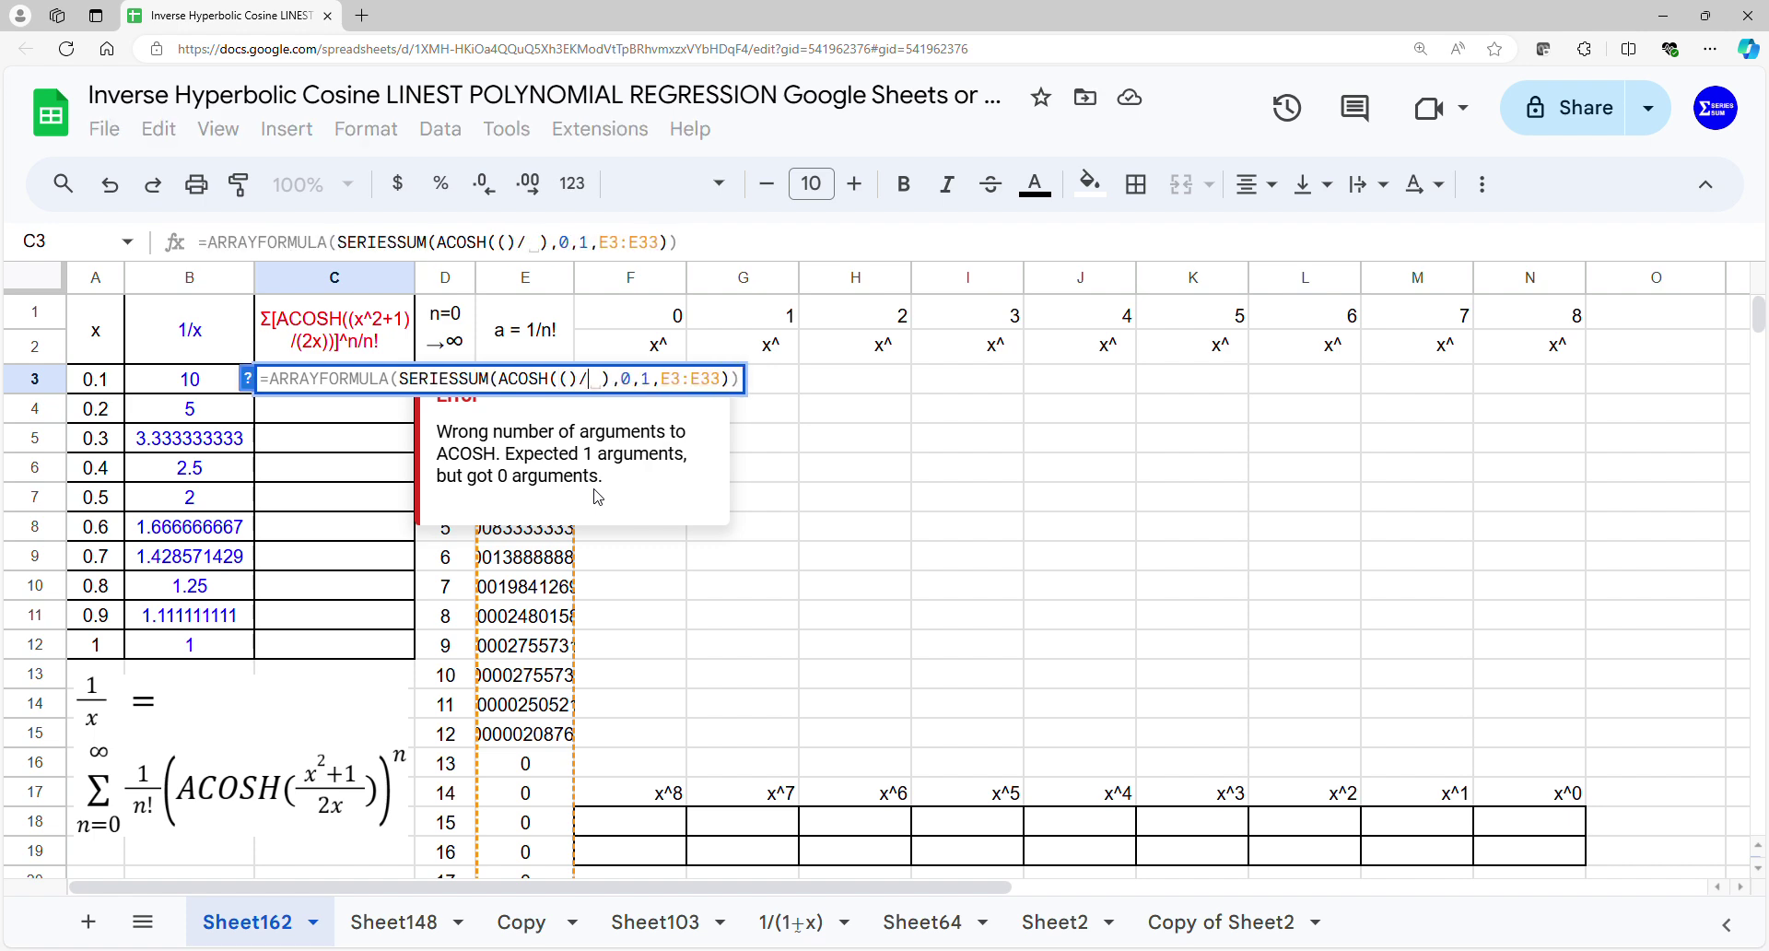
# Step: Use A3:A12 as both the numerator and the denominator inside ACOSH and commit the C3 formula
pyautogui.click(584, 381)
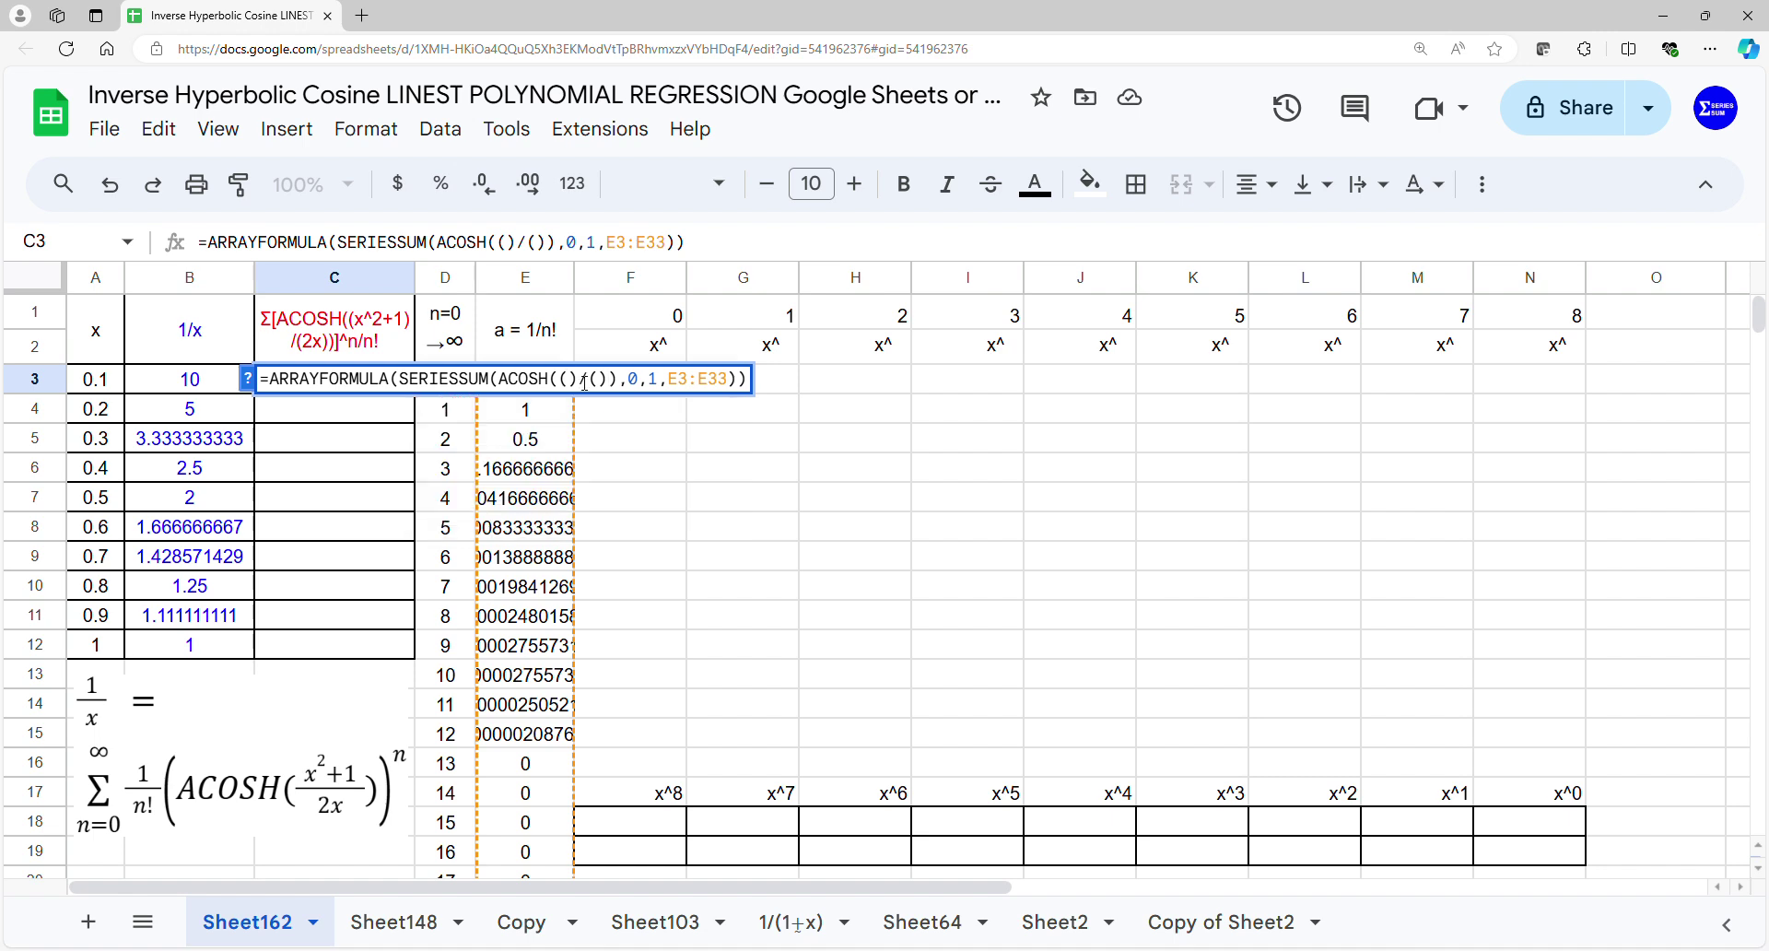
pyautogui.moveTo(95, 378); pyautogui.dragTo(113, 654)
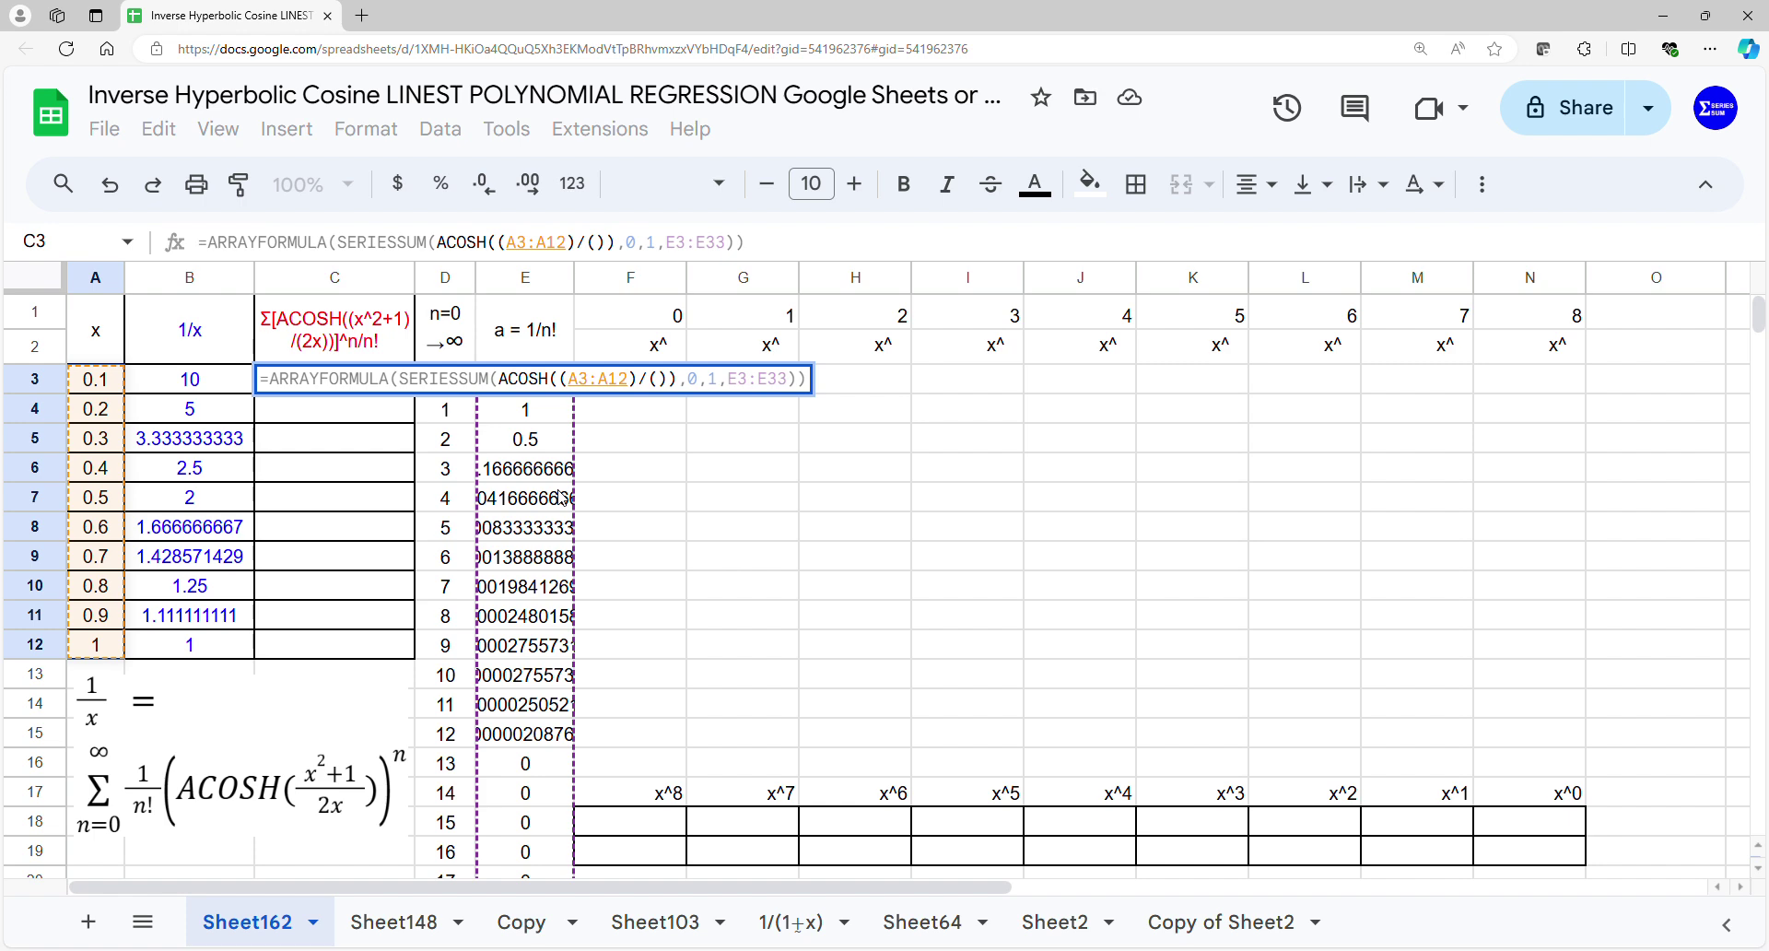
pyautogui.click(664, 382)
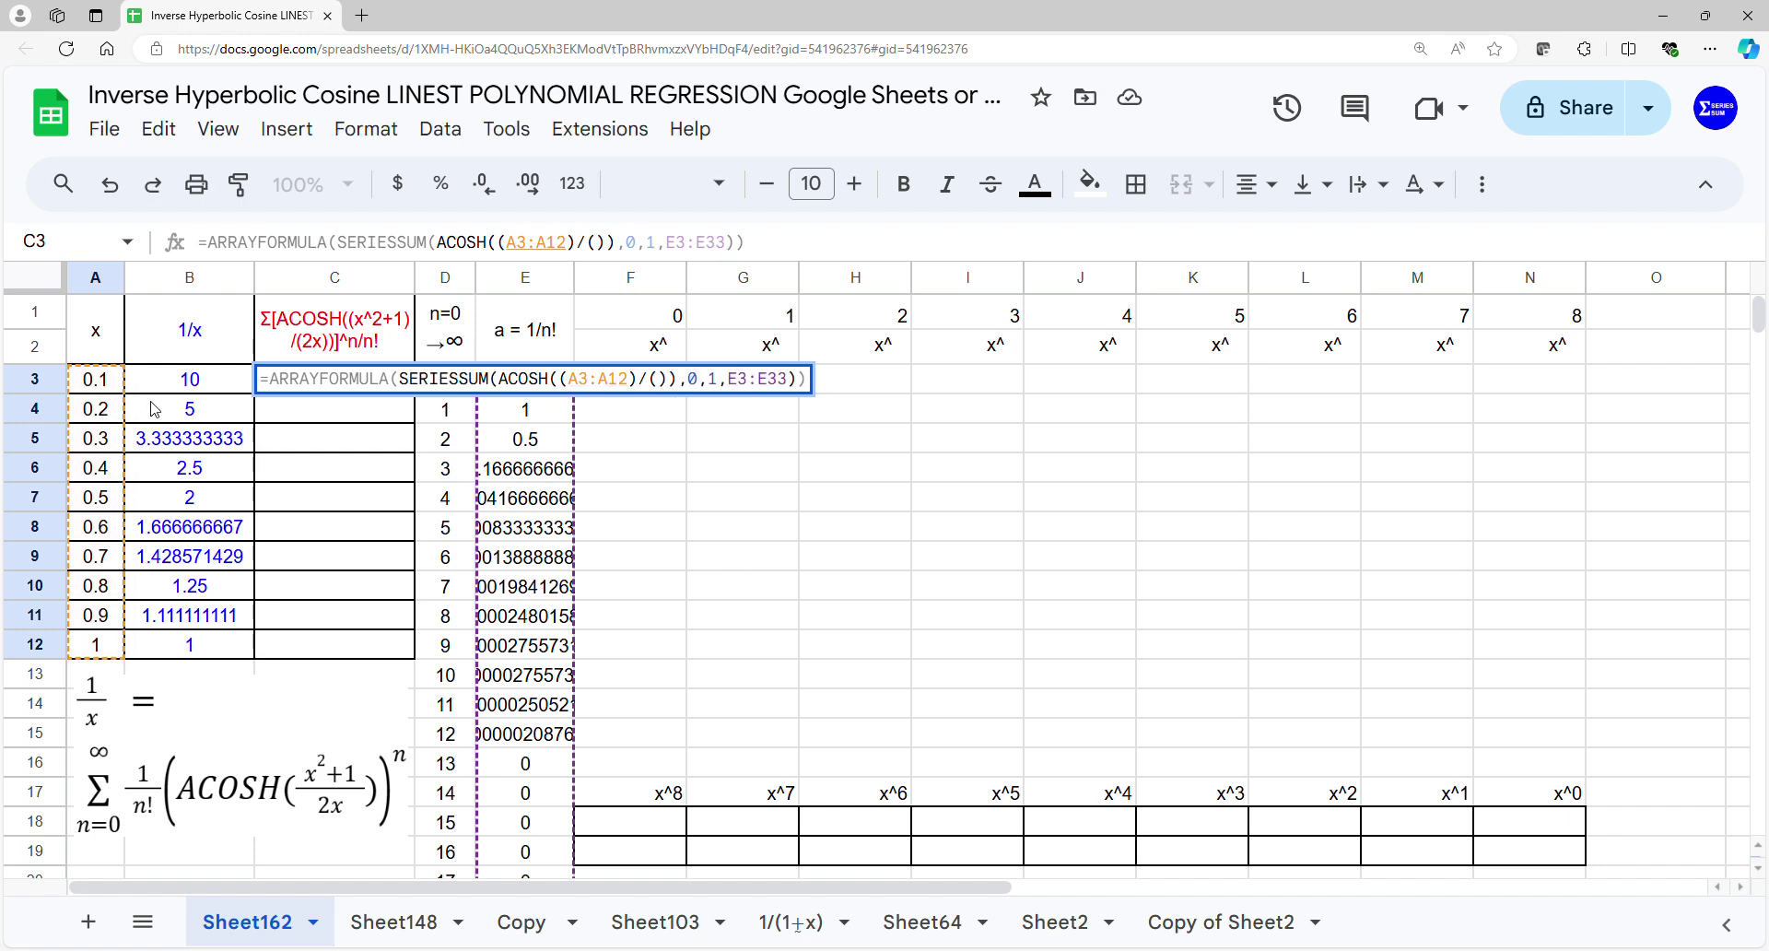
pyautogui.moveTo(106, 389); pyautogui.dragTo(114, 651)
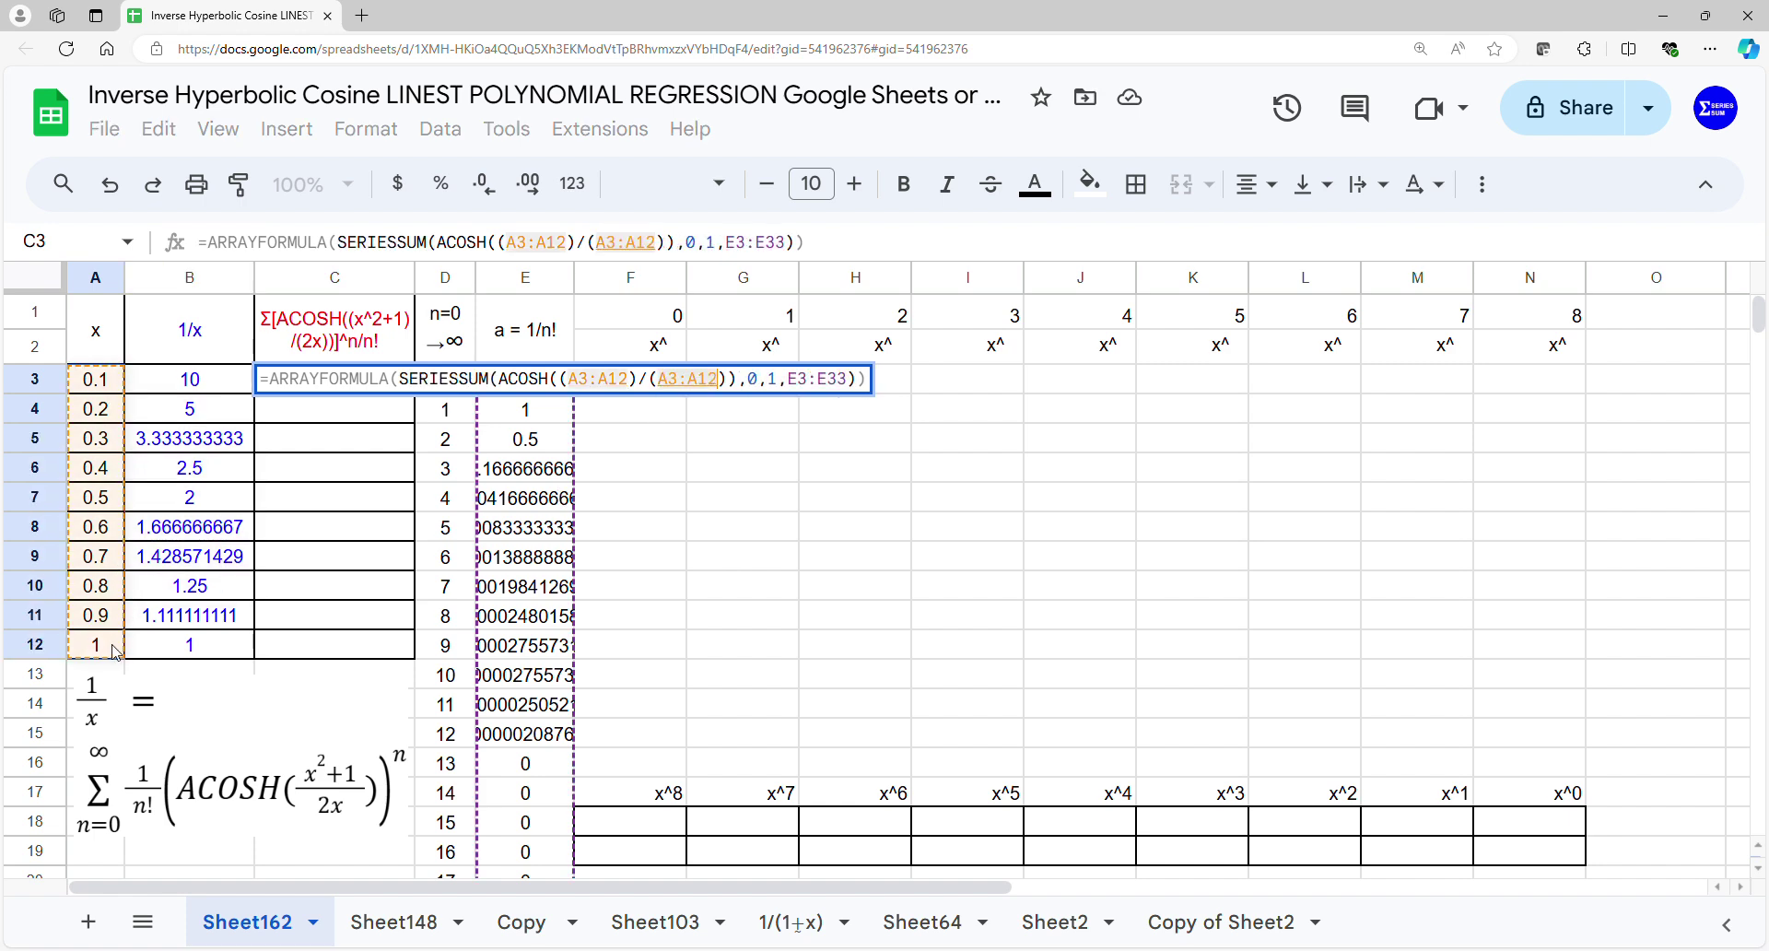
pyautogui.press('Return')
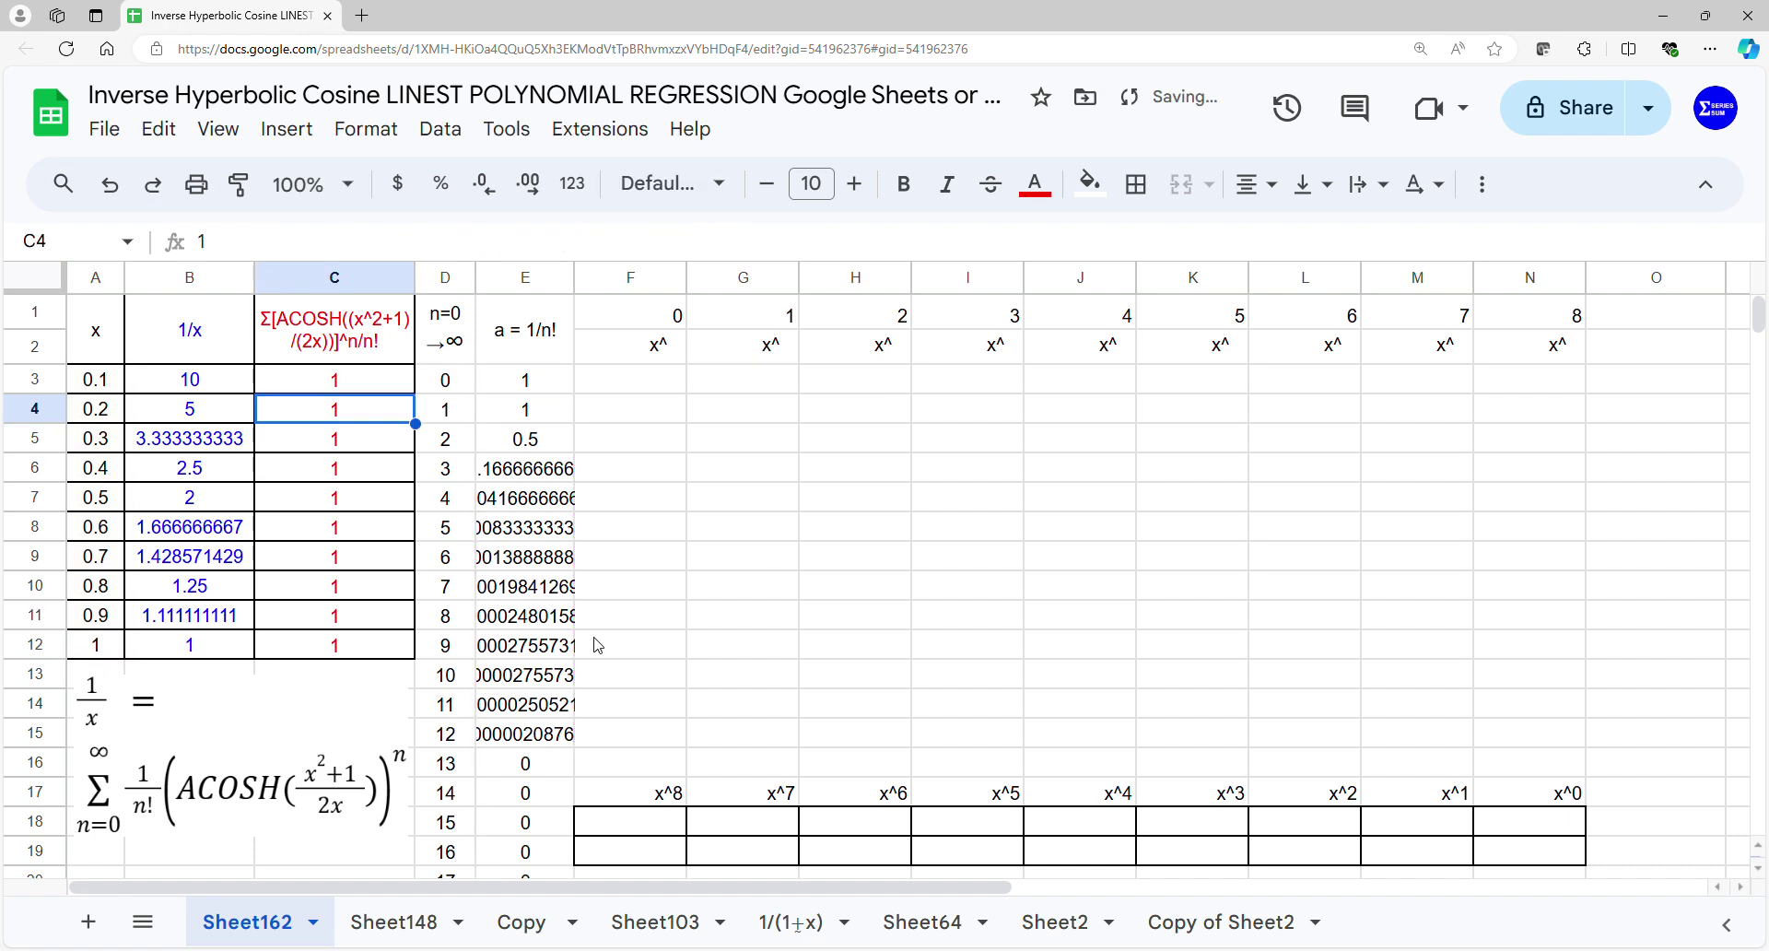
# Step: Enter =ARRAYFORMULA(ARRAYFORMULA(A3:A12^F1:N1)) in F3 to fill the table of powers of x
pyautogui.click(660, 390)
pyautogui.write('=ARRAYFORMULA(AR')
pyautogui.press('Down')
pyautogui.press('Tab')
pyautogui.moveTo(92, 382); pyautogui.dragTo(96, 649)
pyautogui.write('^')
pyautogui.moveTo(638, 318); pyautogui.dragTo(1537, 324)
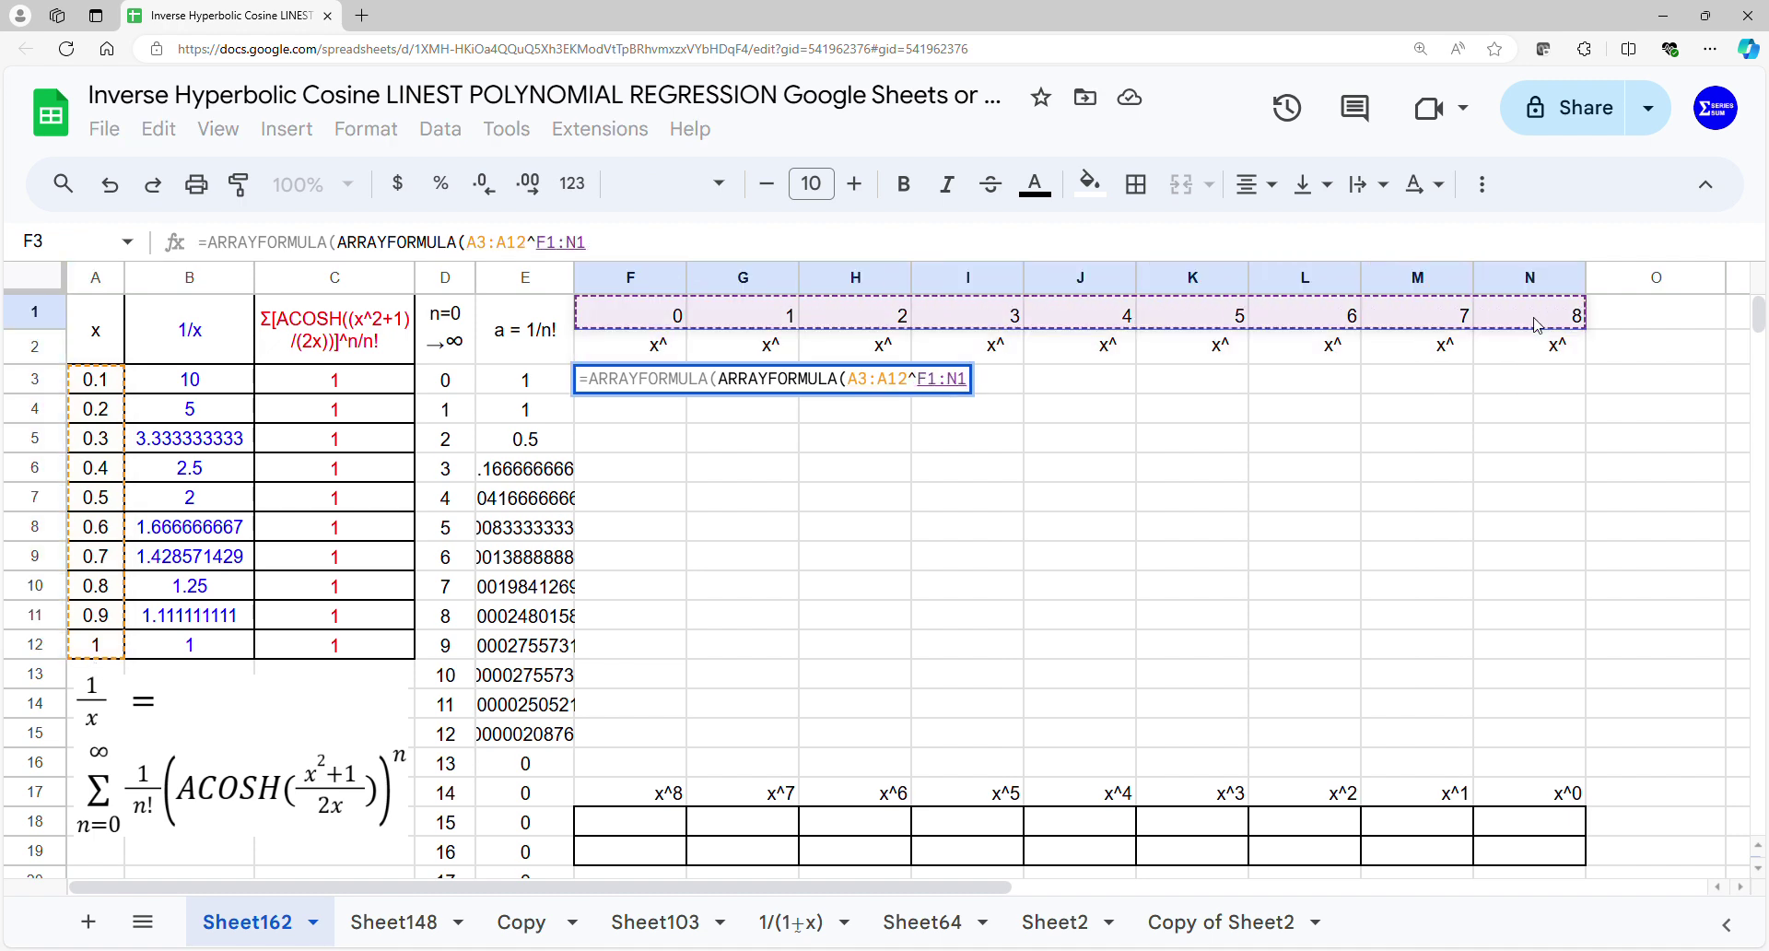
pyautogui.press('Return')
# Step: Enter =LINEST(B3:B12,G3:N12) in F18 to compute the polynomial coefficients for the 1/x column
pyautogui.click(653, 840)
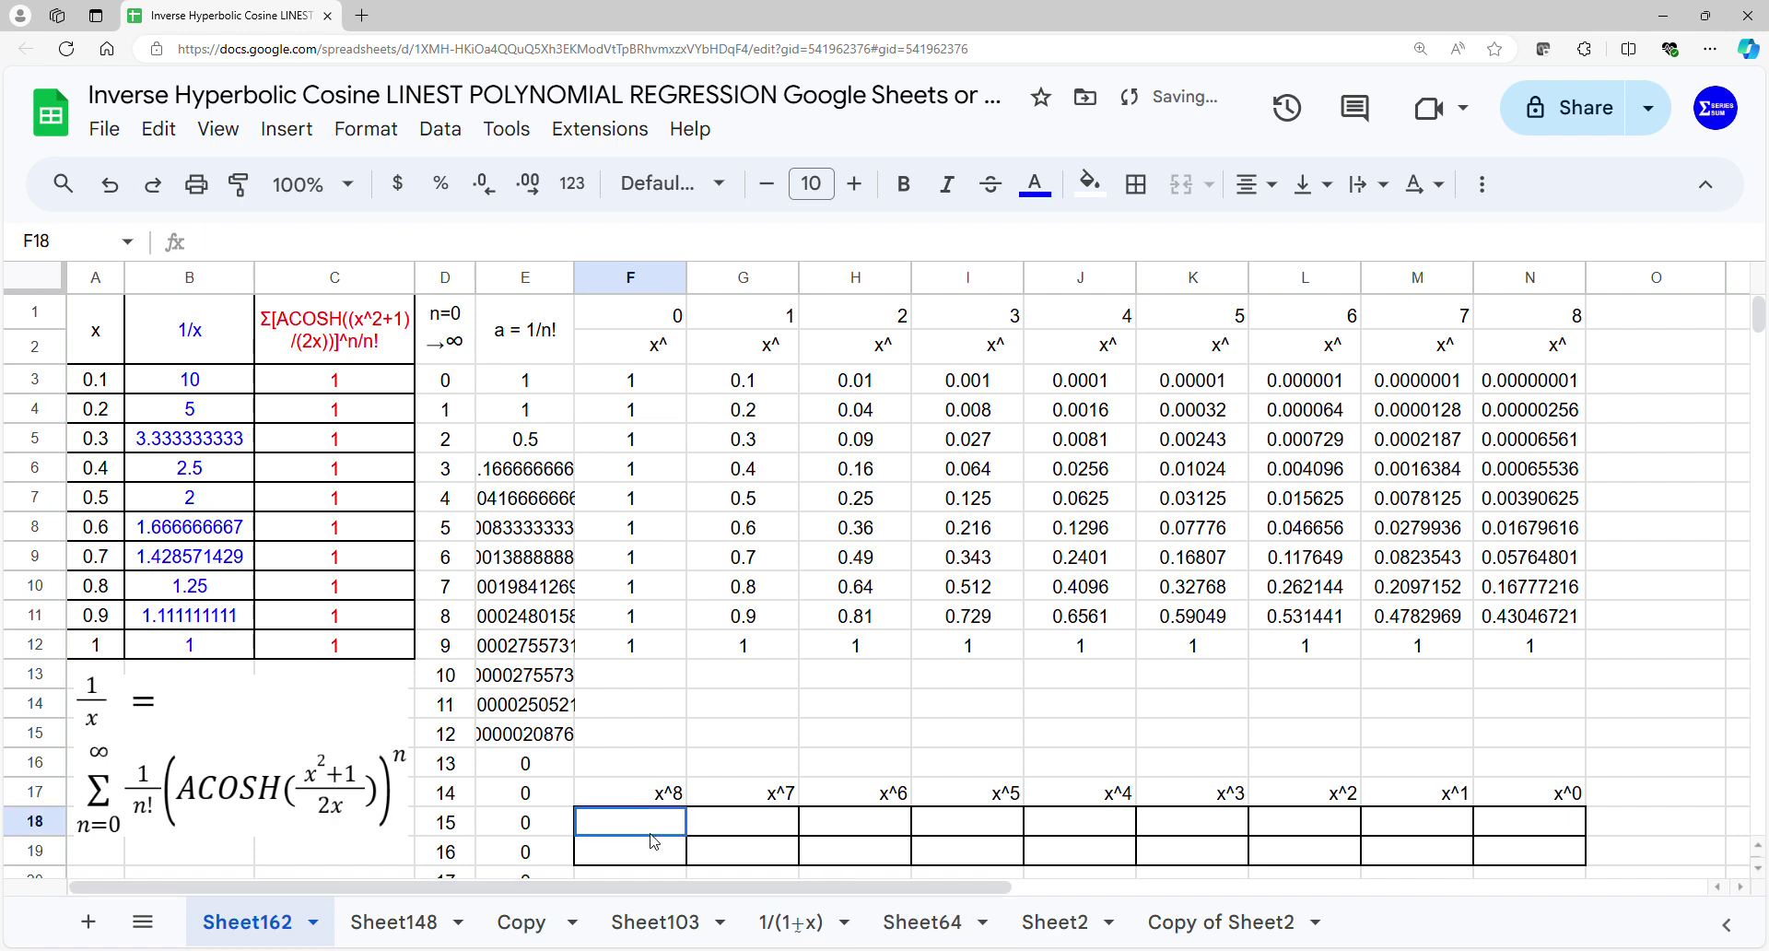
pyautogui.write('=LIN')
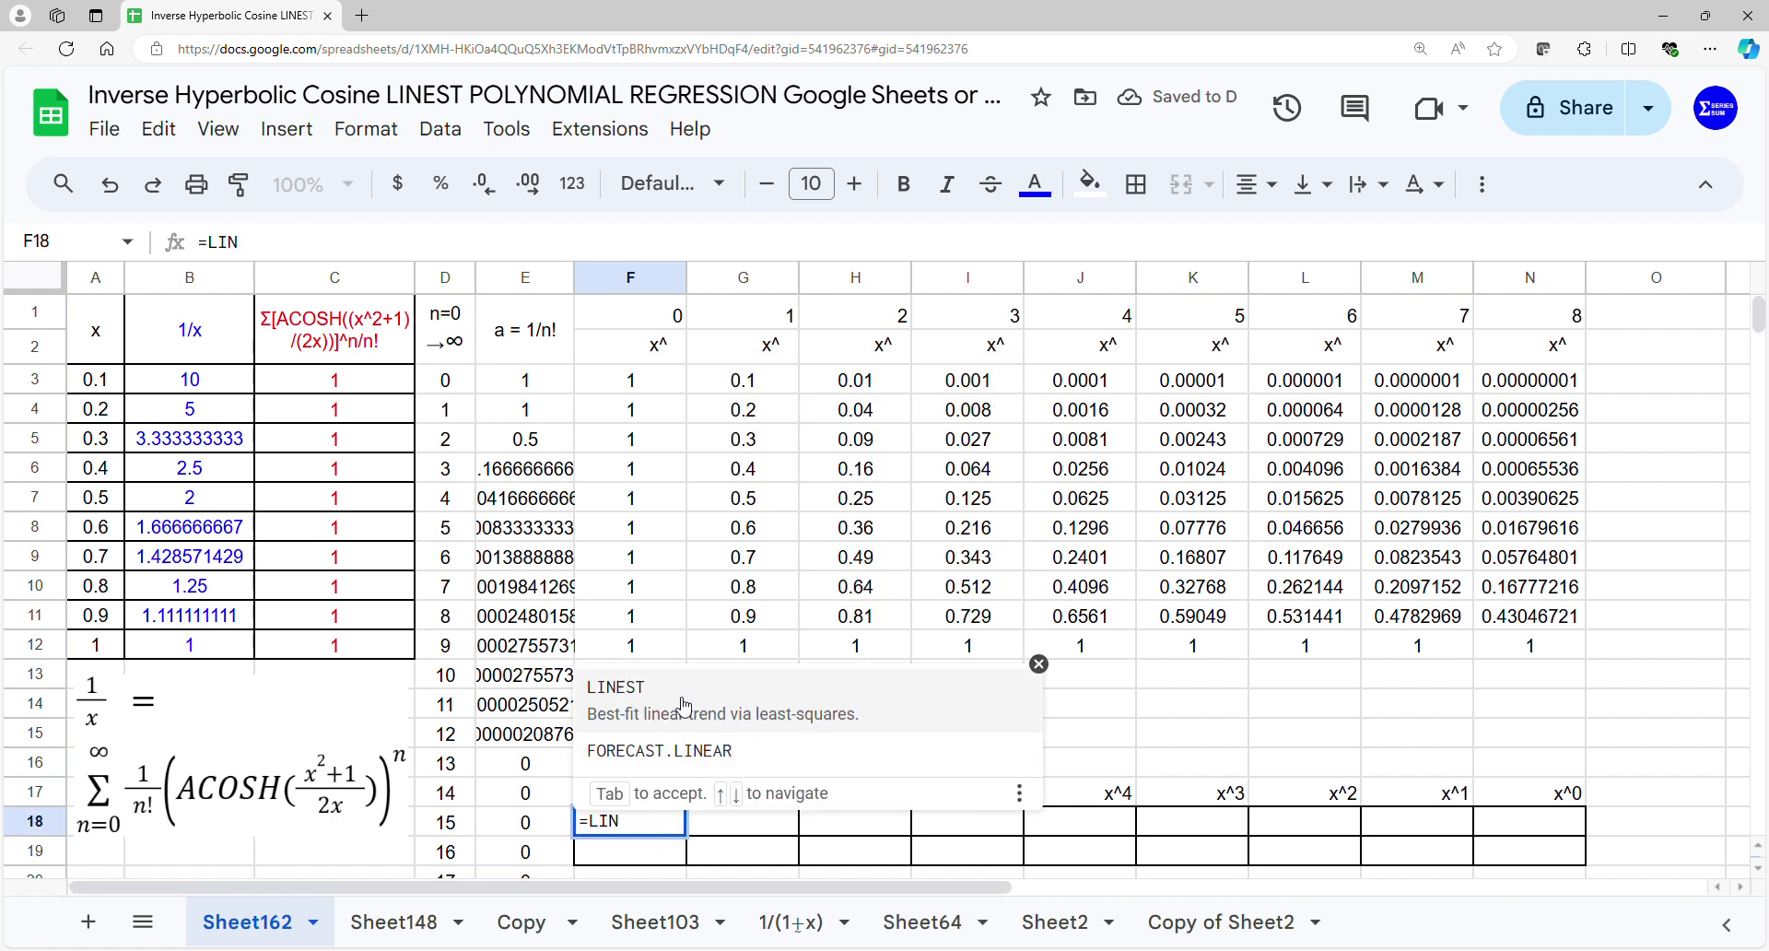
pyautogui.press('Tab')
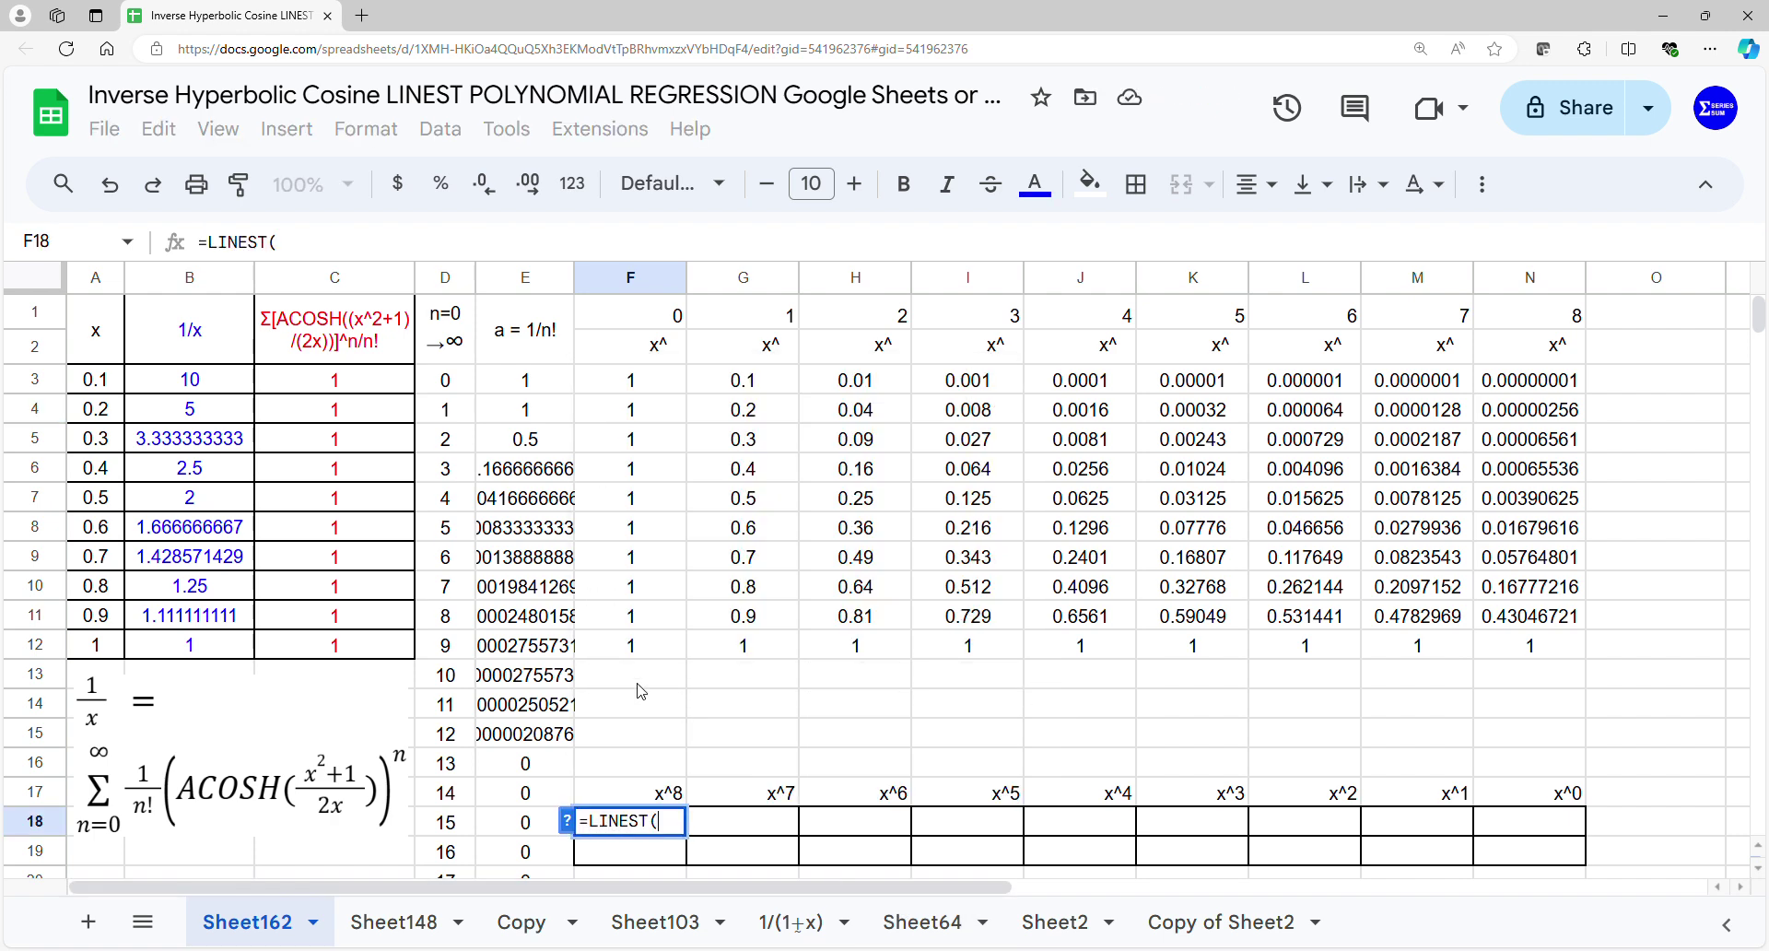
pyautogui.moveTo(203, 388); pyautogui.dragTo(212, 659)
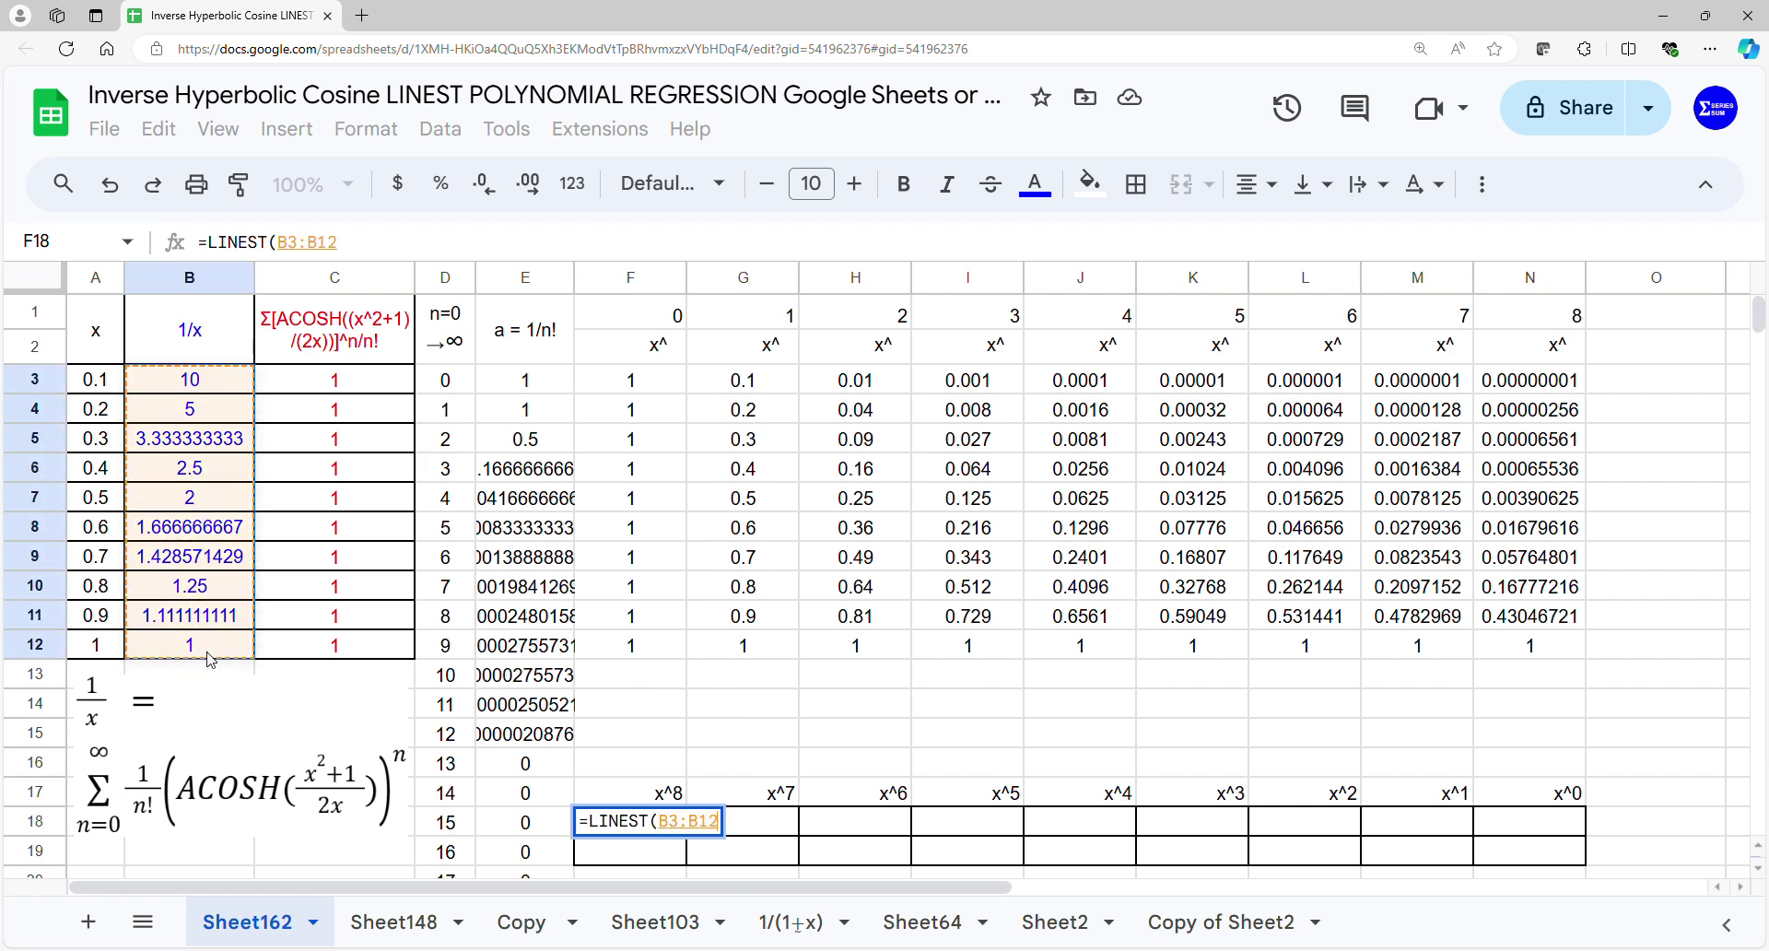
pyautogui.write(',')
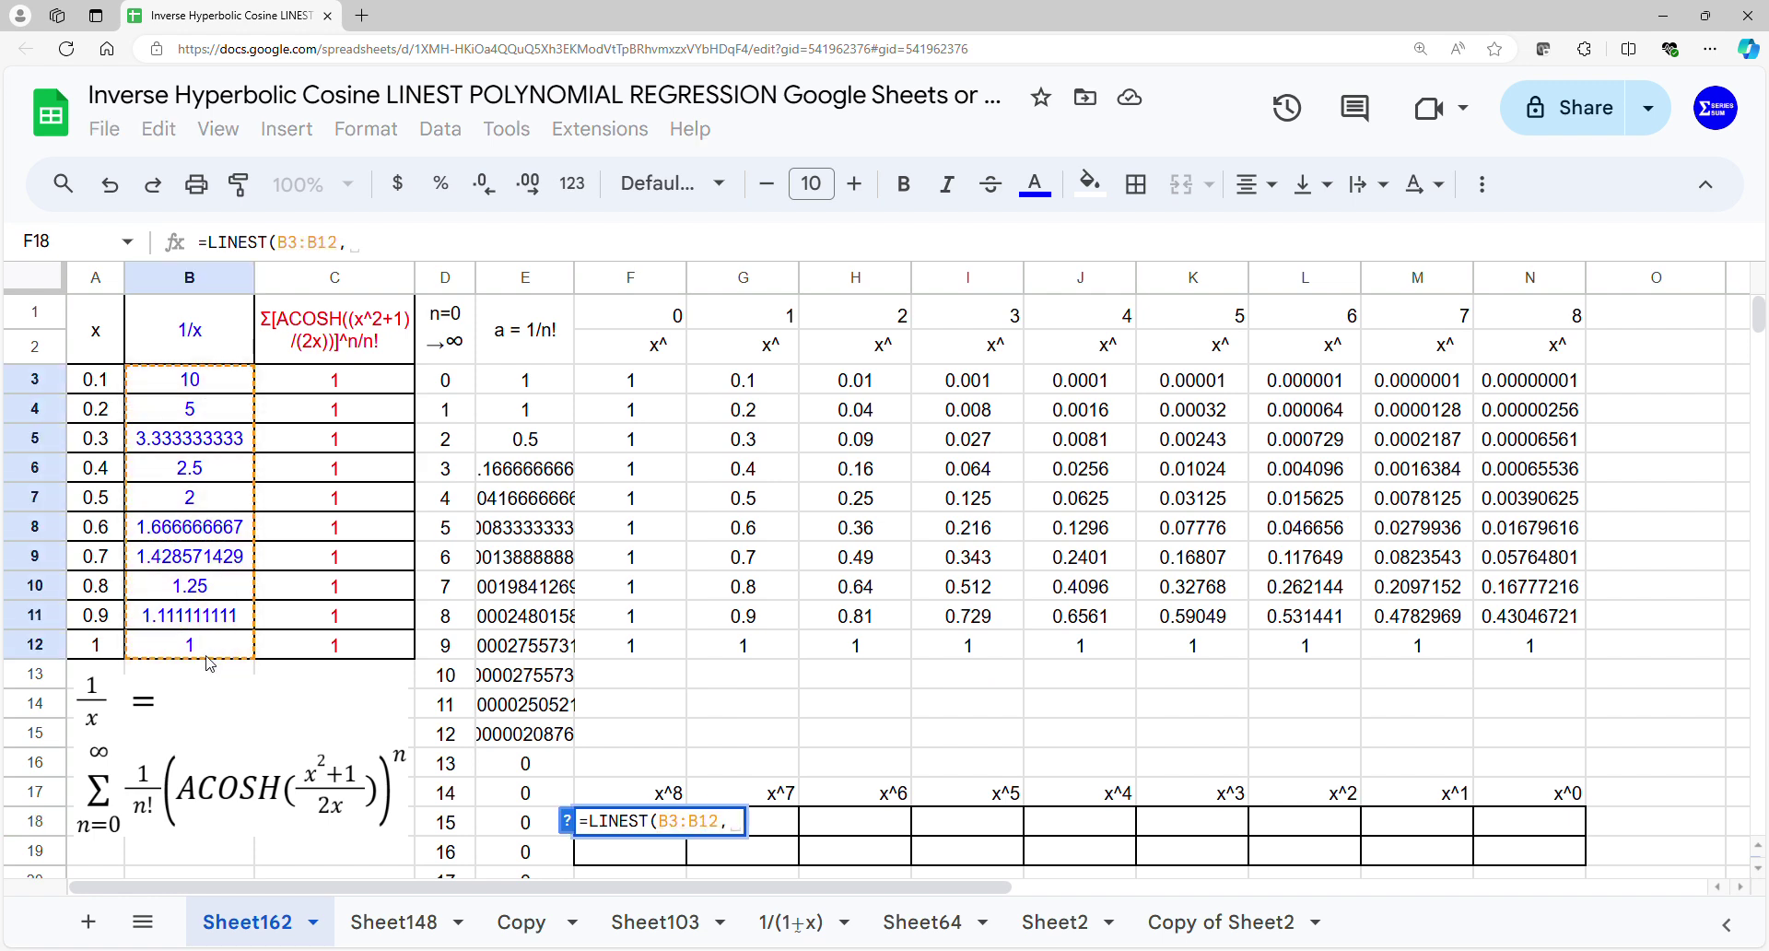
pyautogui.moveTo(751, 382); pyautogui.dragTo(1494, 652)
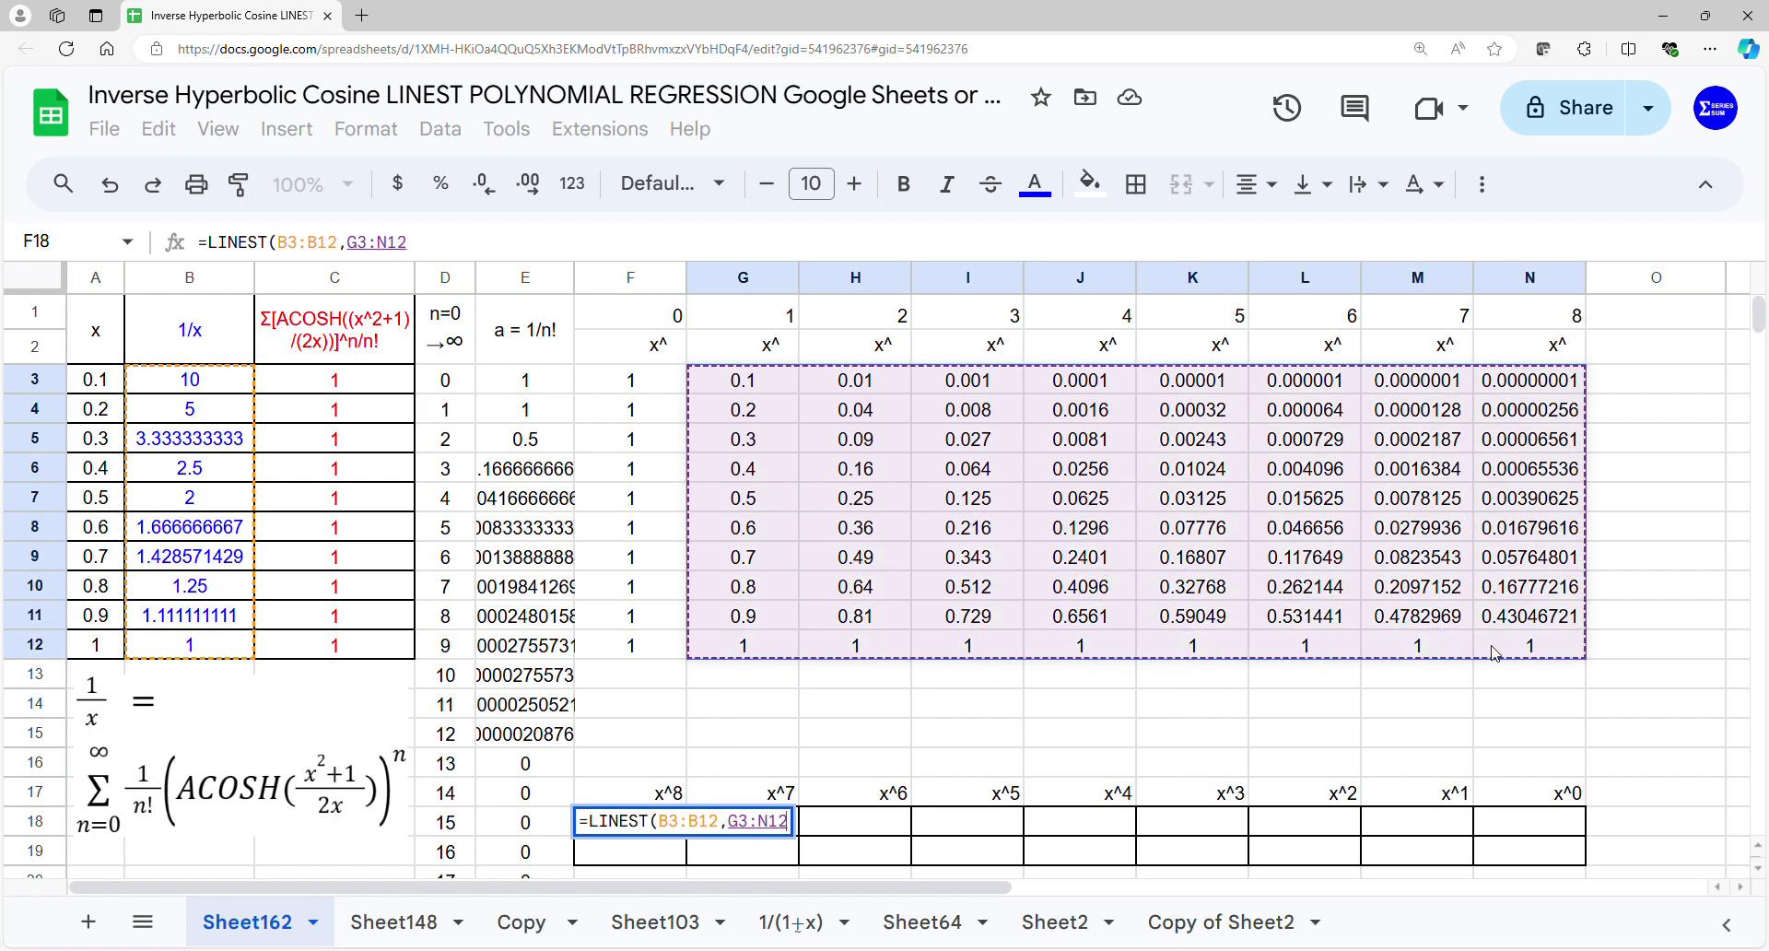
pyautogui.press('Return')
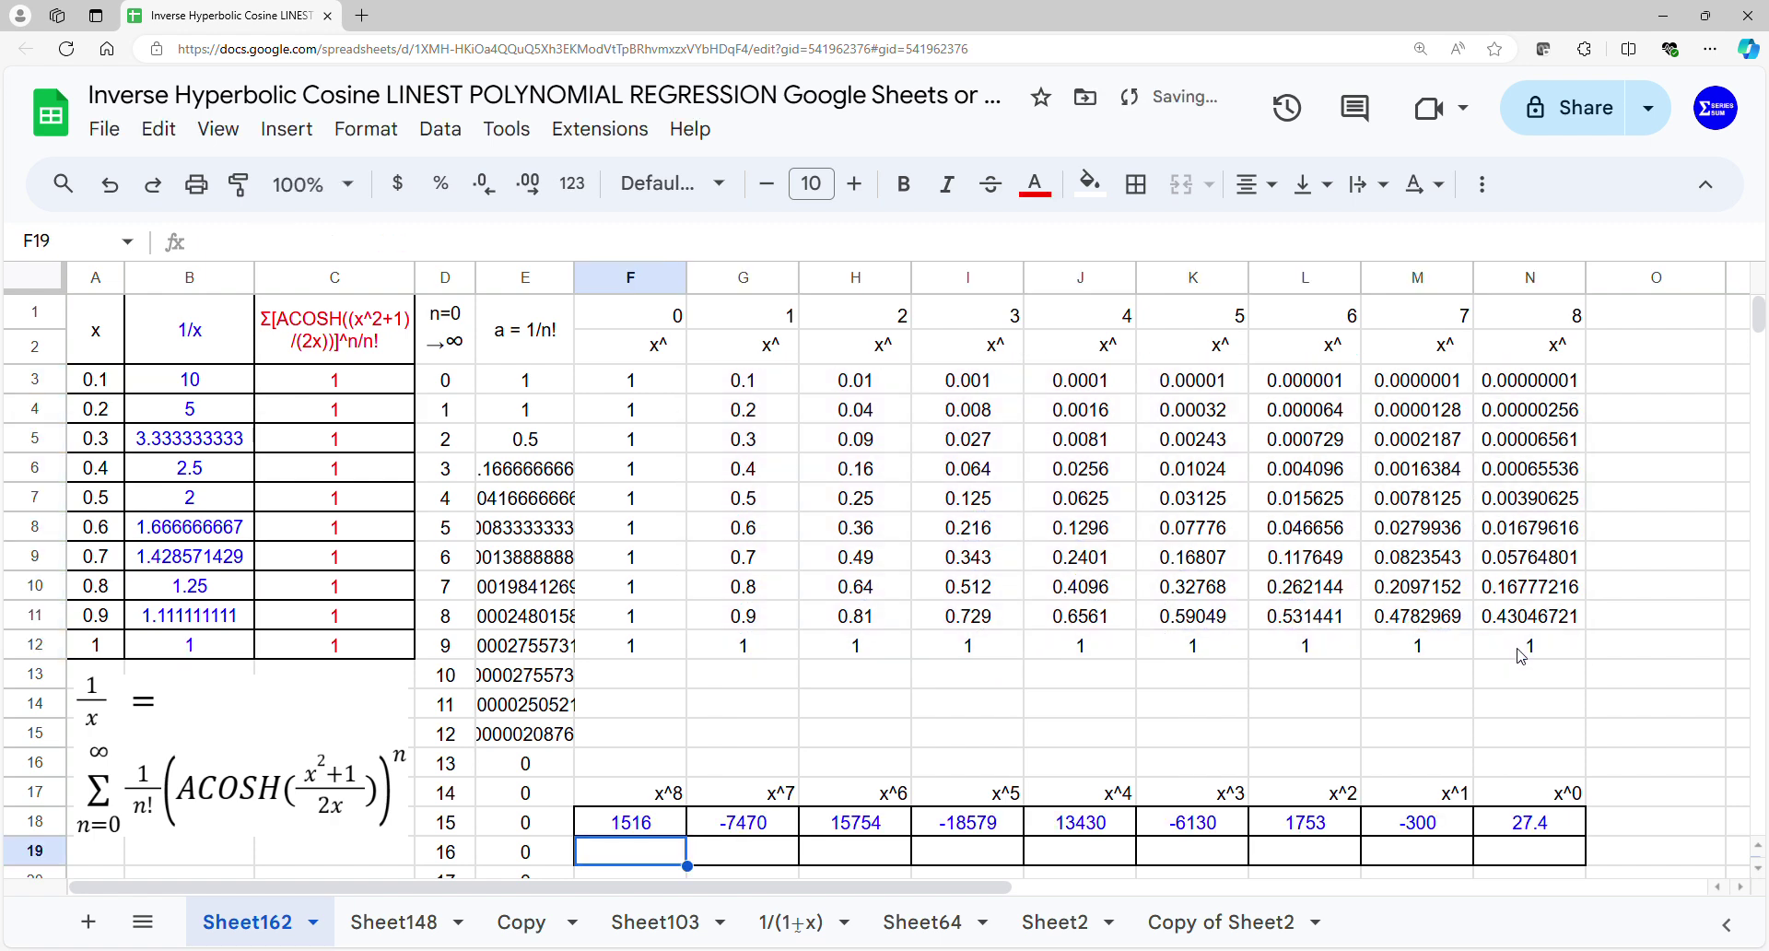
# Step: Enter =LINEST(C3:C12,G3:N12) in F19 to compute the polynomial coefficients for the series-sum column
pyautogui.write('=LIN')
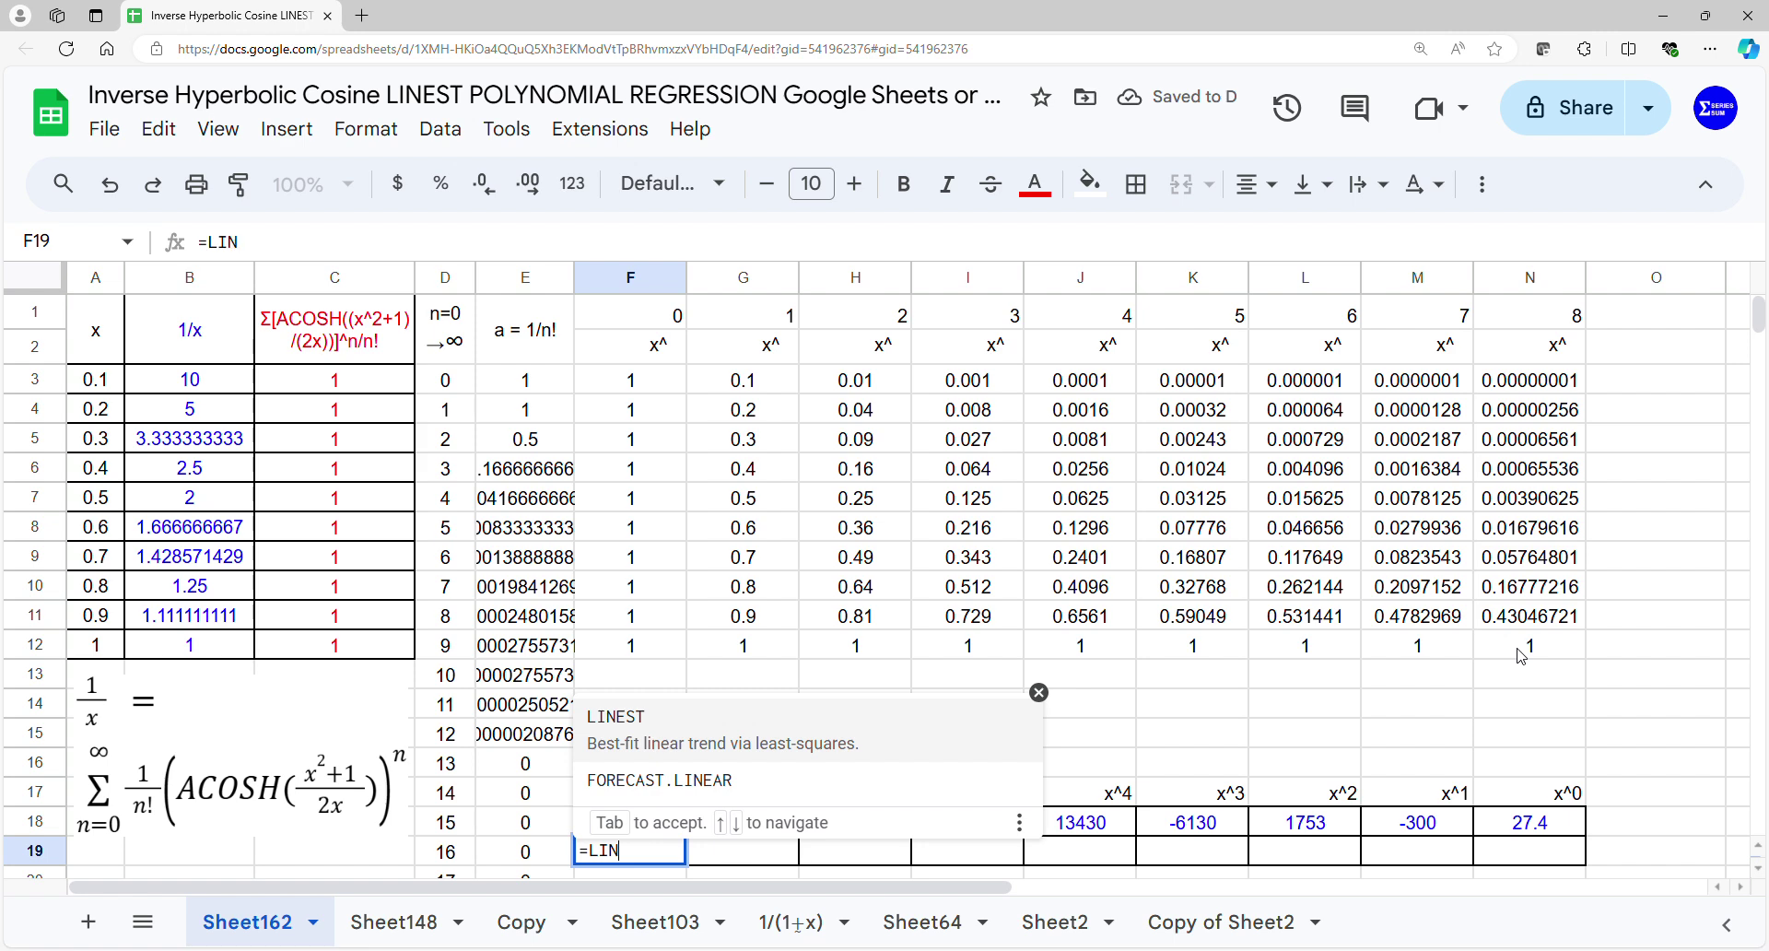
pyautogui.click(828, 730)
pyautogui.moveTo(370, 369); pyautogui.dragTo(372, 652)
pyautogui.write(',')
pyautogui.moveTo(774, 378); pyautogui.dragTo(1534, 650)
pyautogui.press('Return')
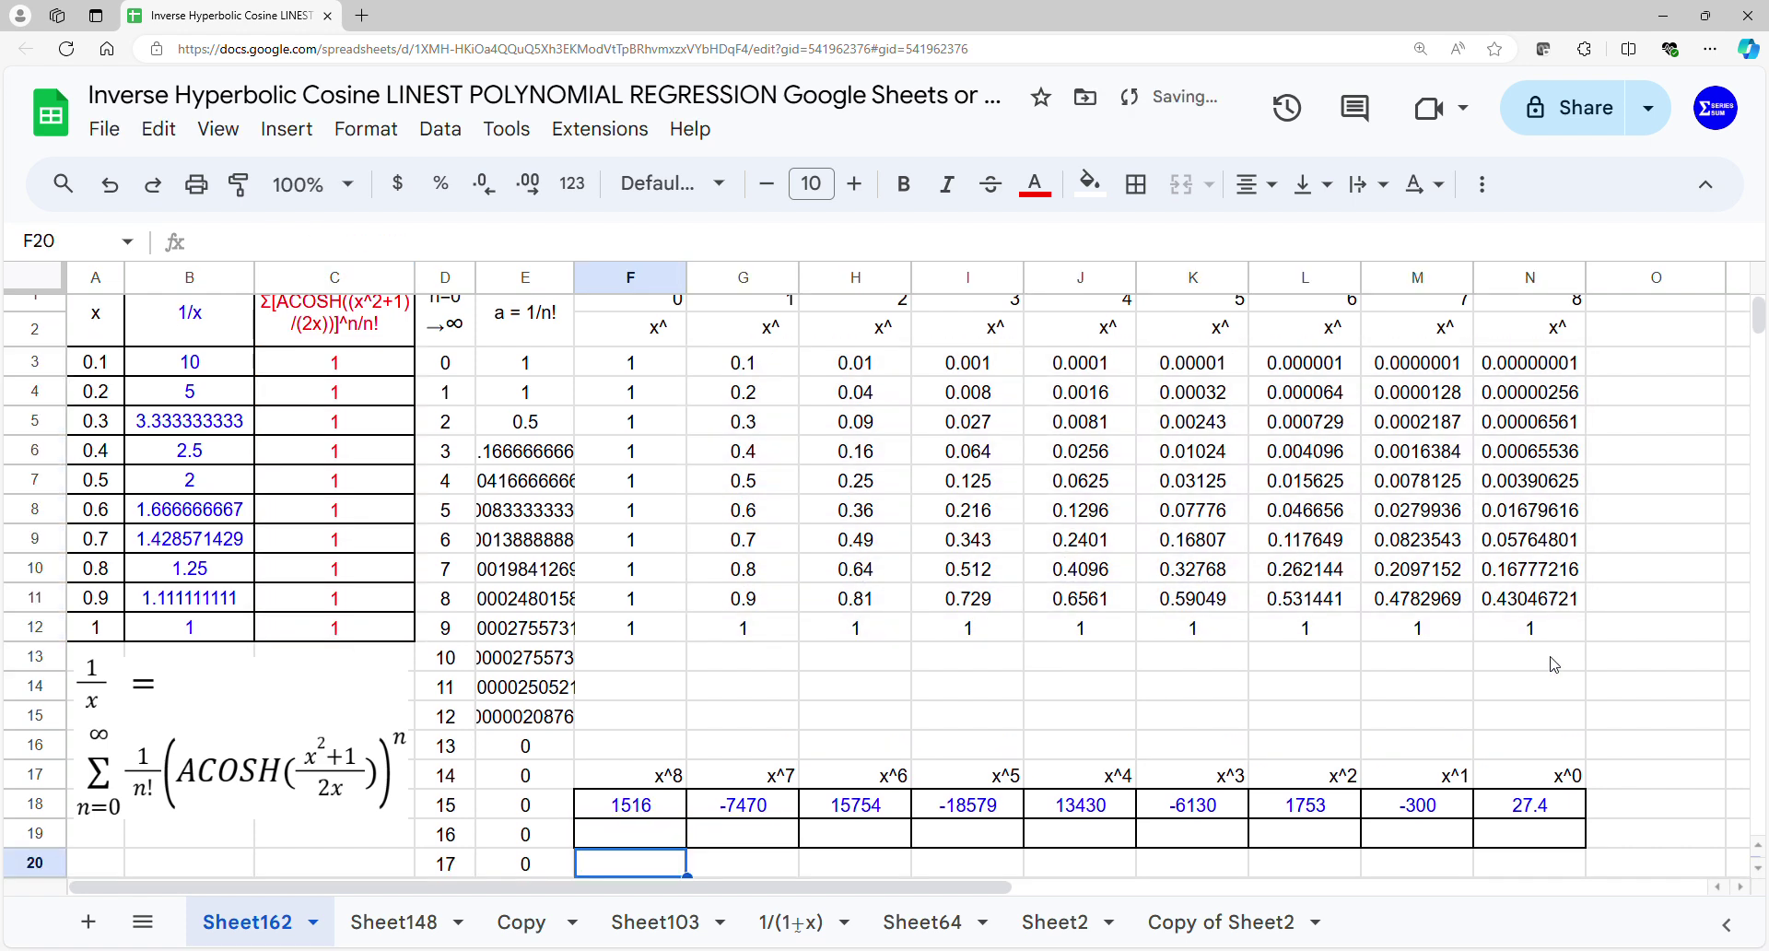
# Step: Insert a chart of A1:C12 using row 1 as headers and column A as labels, and open its customization options
pyautogui.scroll(1, 1334, 705)
pyautogui.moveTo(114, 335); pyautogui.dragTo(369, 645)
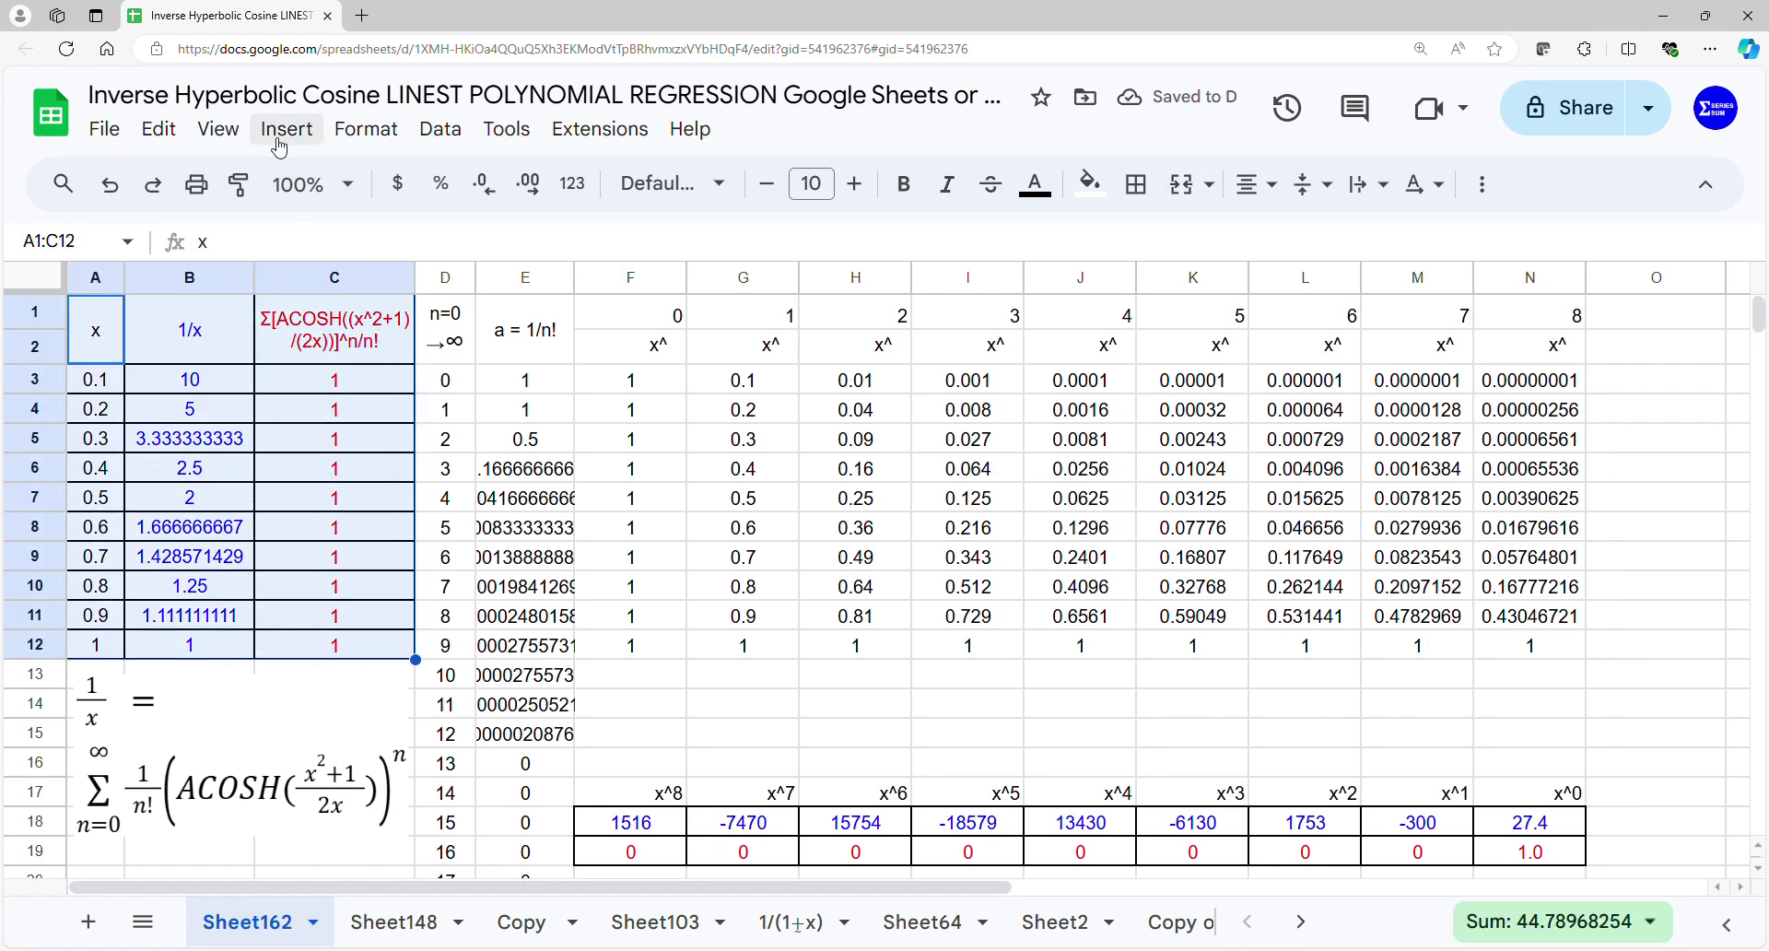
pyautogui.click(279, 148)
pyautogui.click(293, 466)
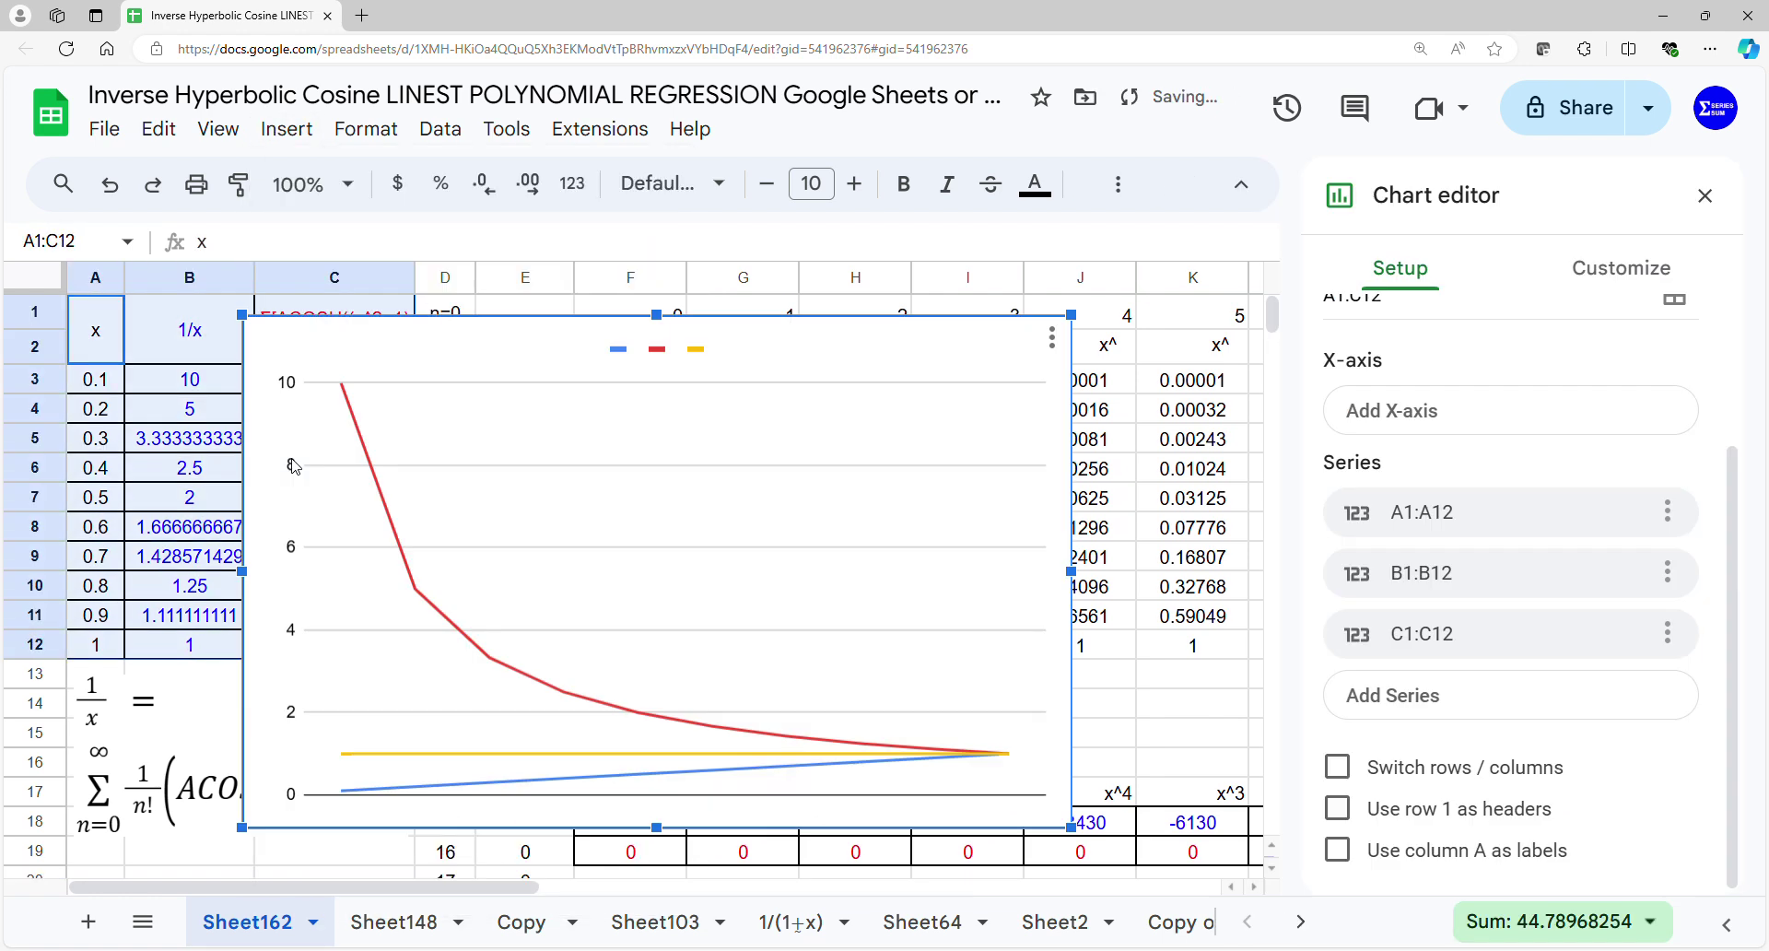
pyautogui.click(1420, 858)
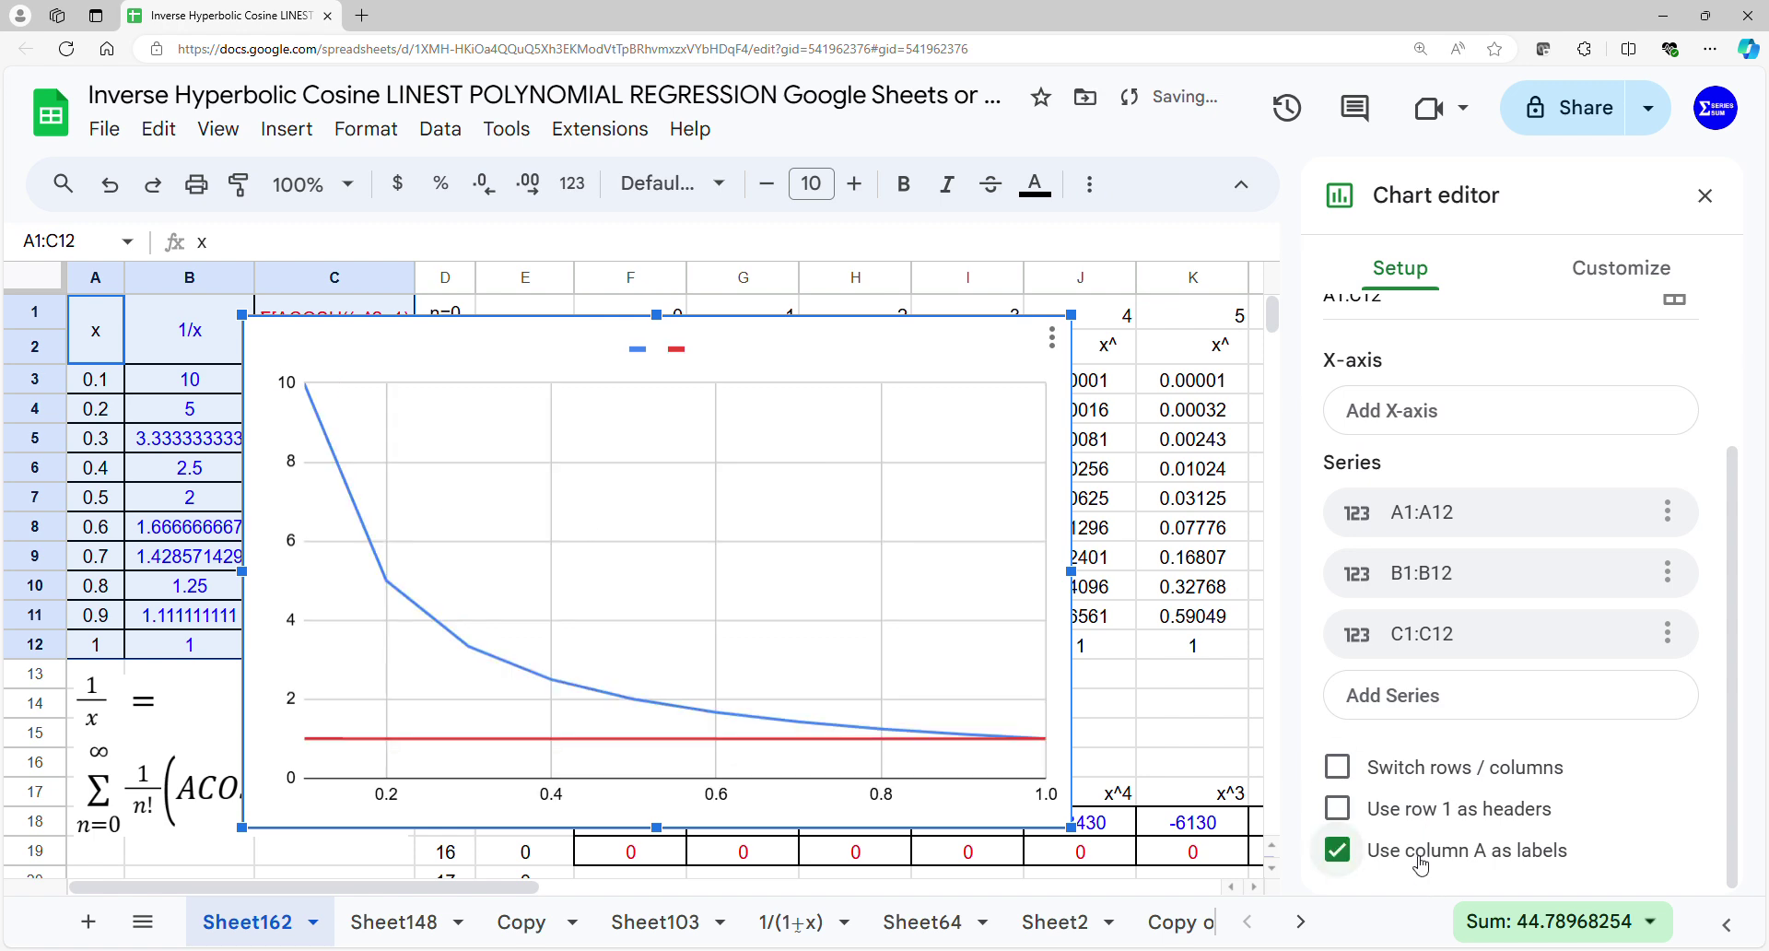
pyautogui.click(1624, 271)
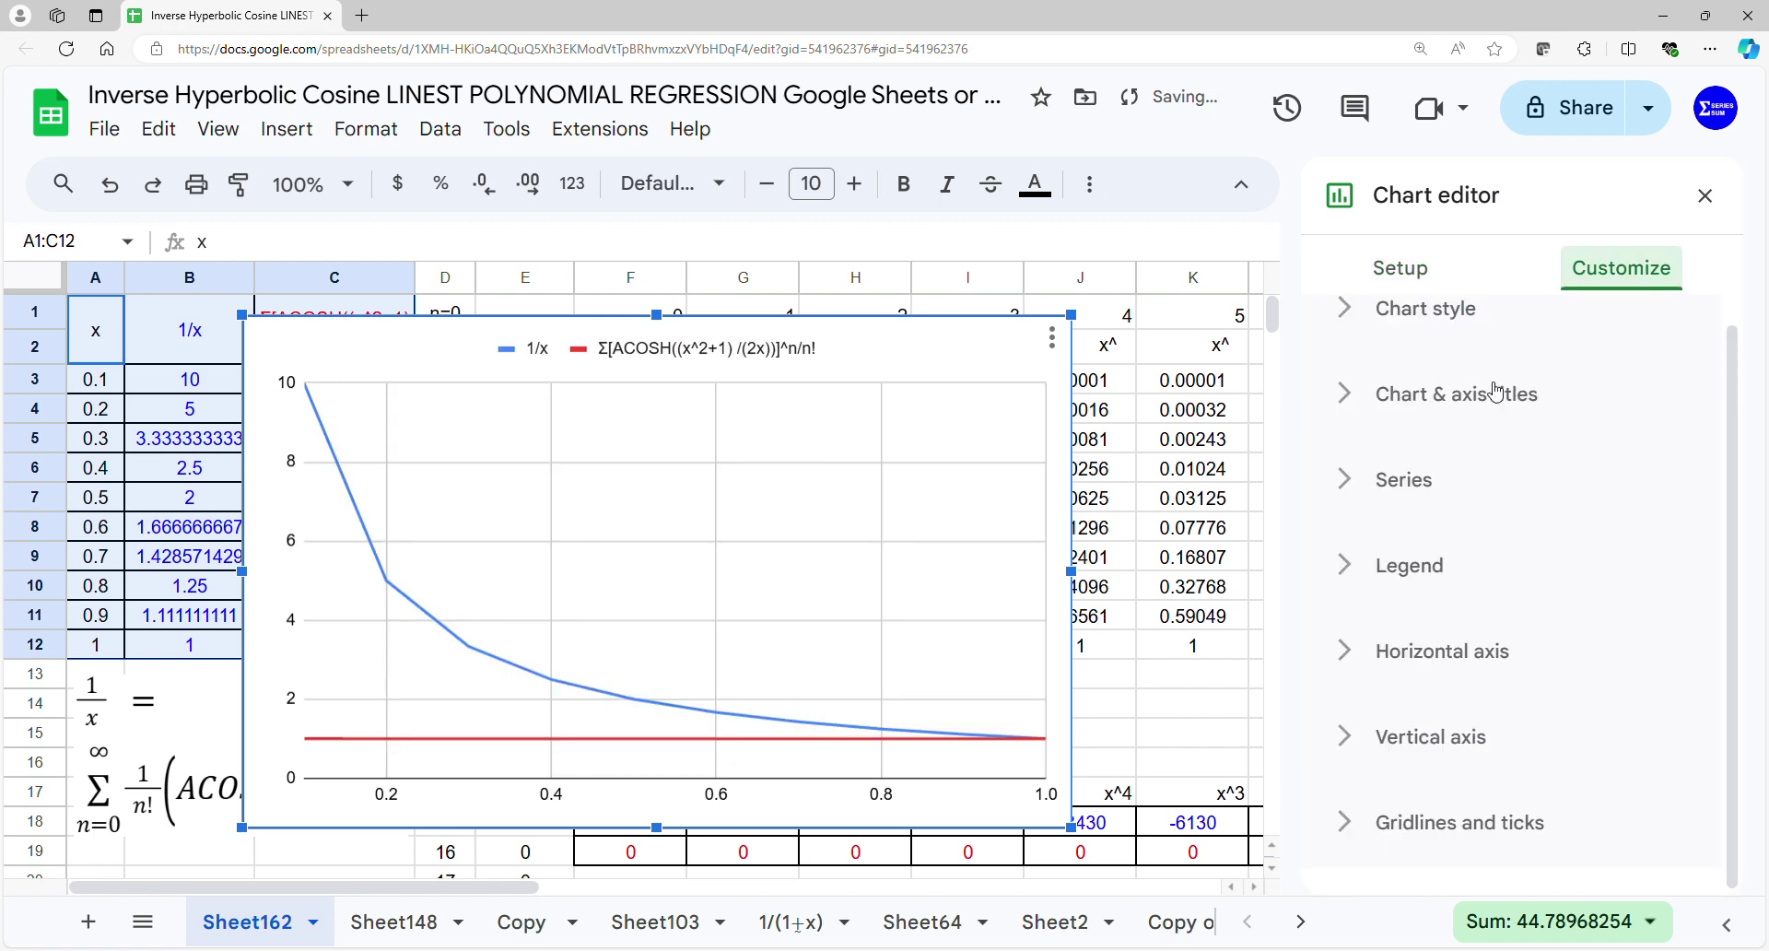
# Step: Change the chart type from a line chart to a scatter chart
pyautogui.click(1390, 480)
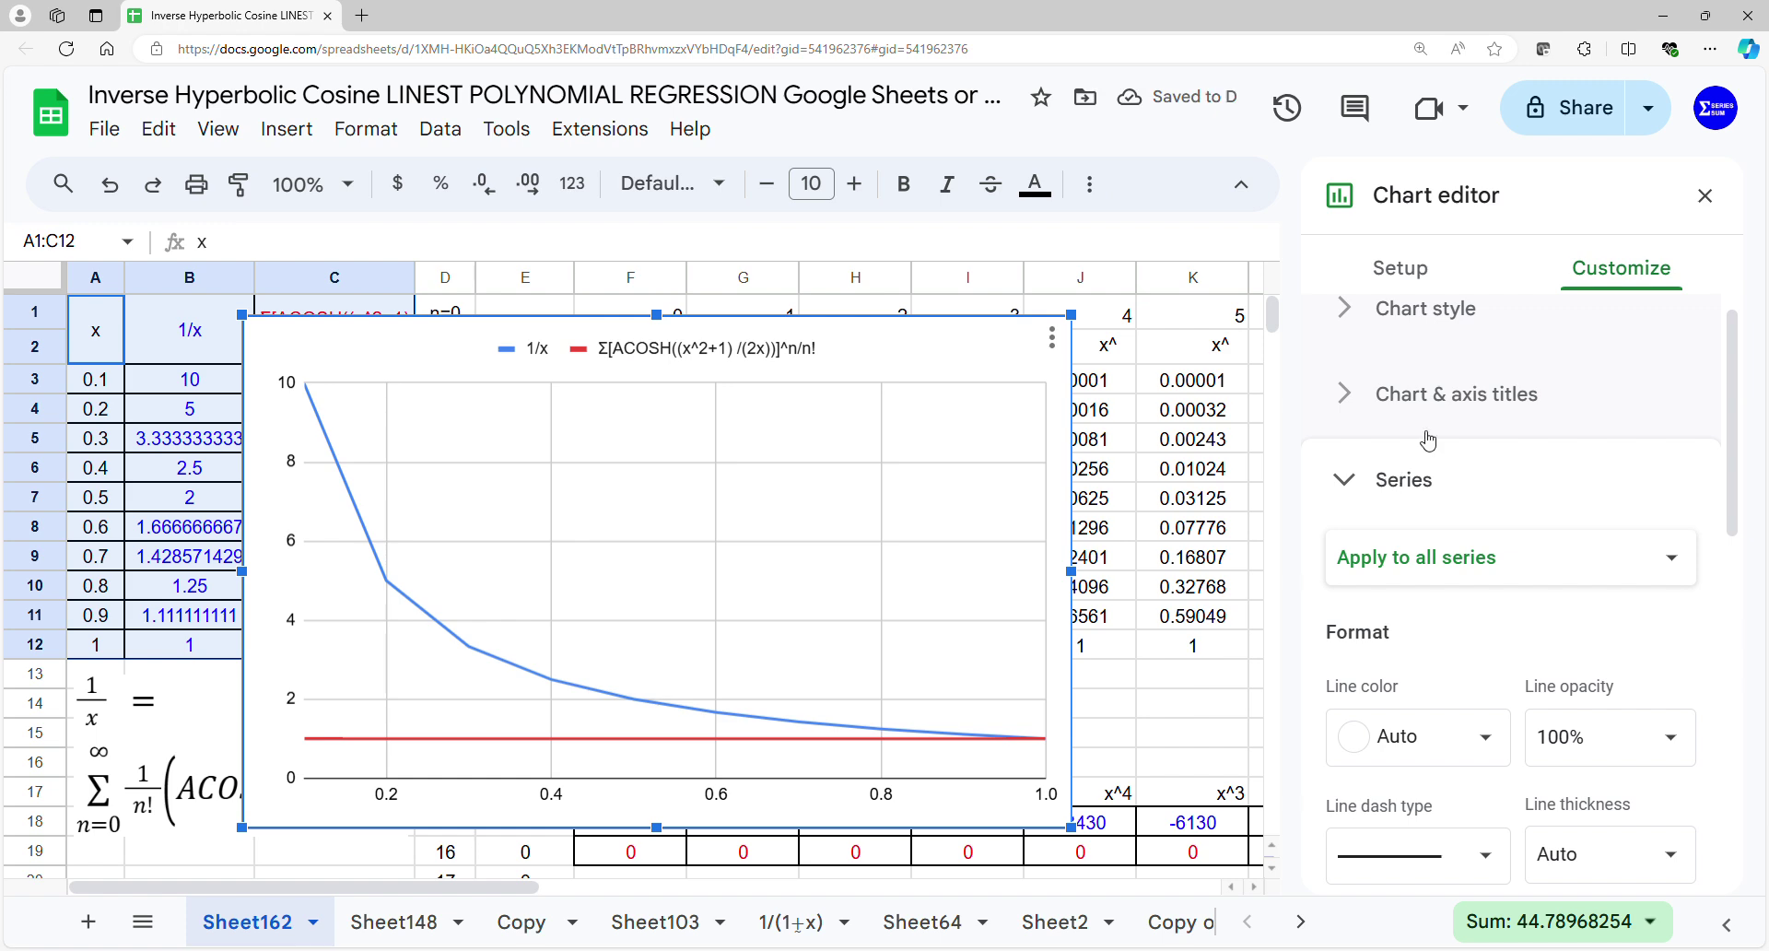
pyautogui.click(1430, 270)
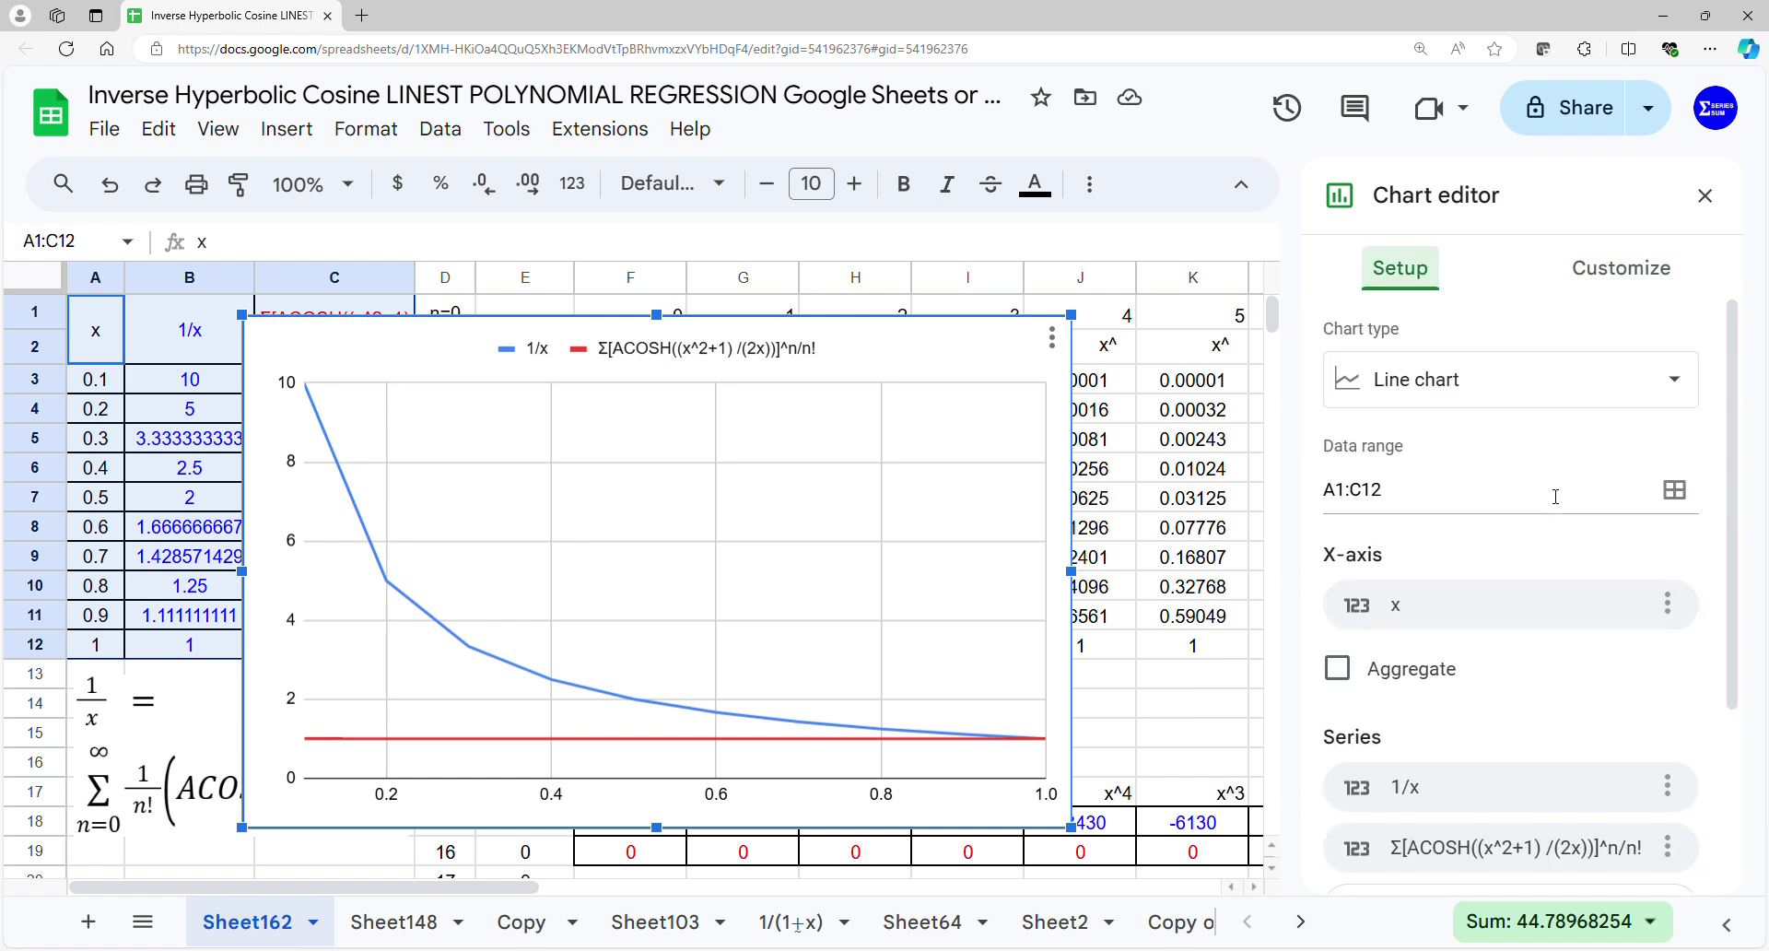
pyautogui.click(1527, 378)
pyautogui.scroll(-10, 1475, 590)
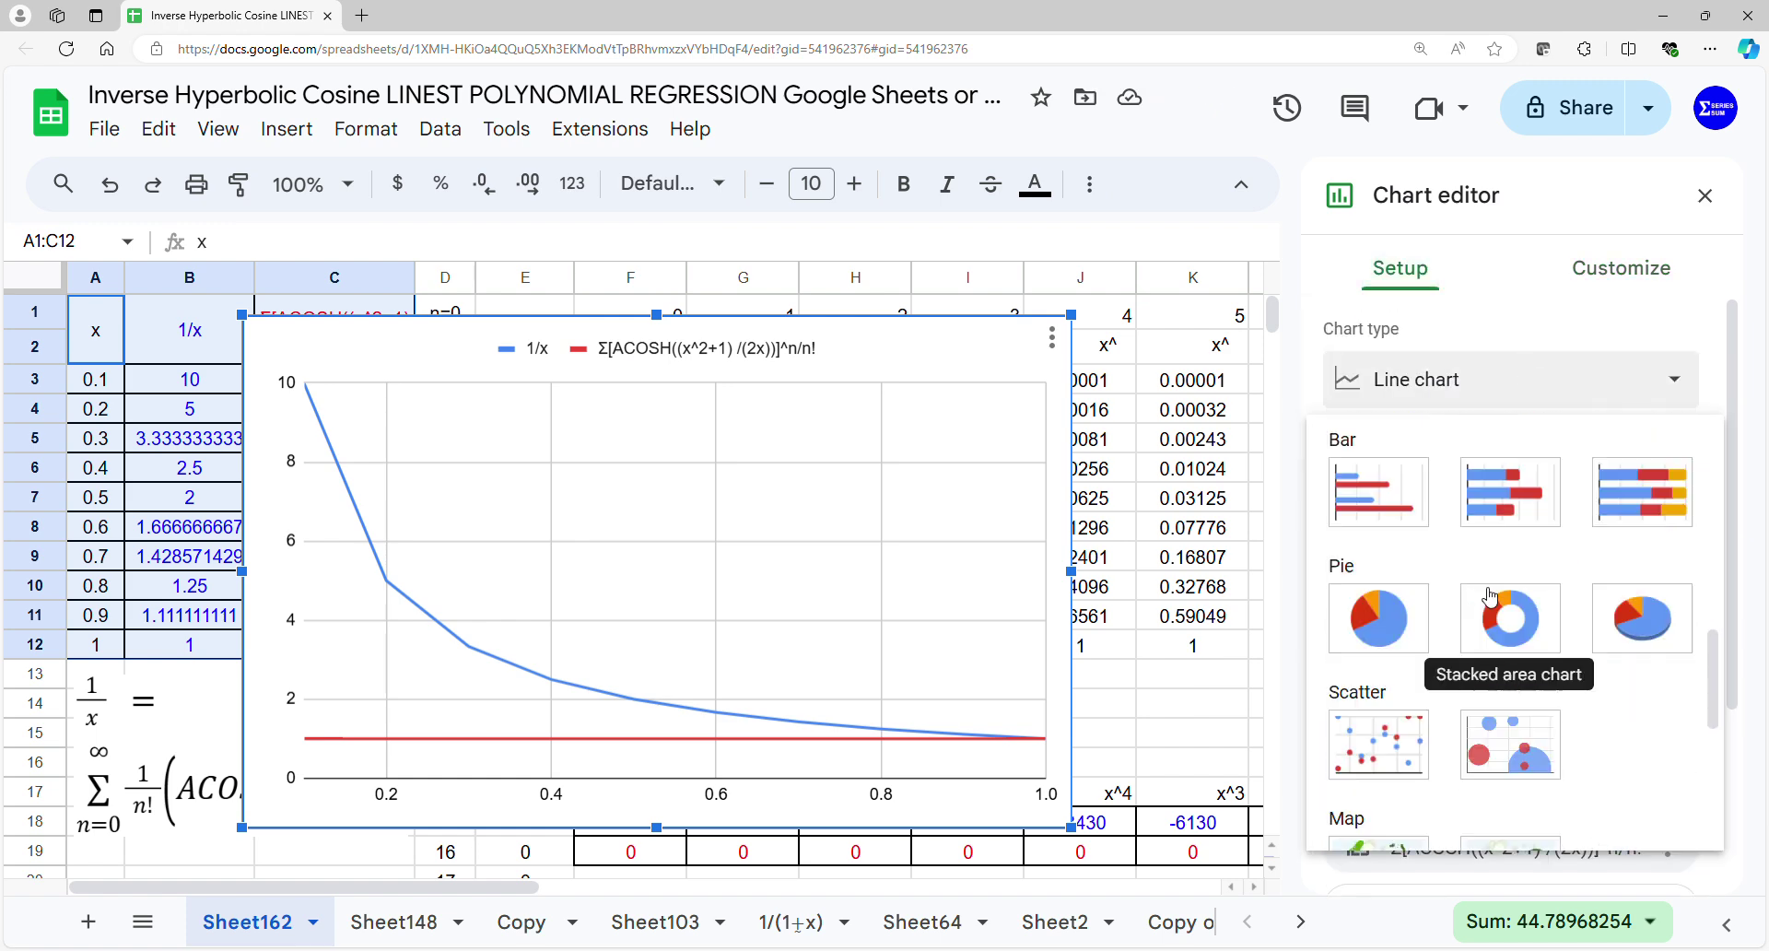
pyautogui.click(1412, 563)
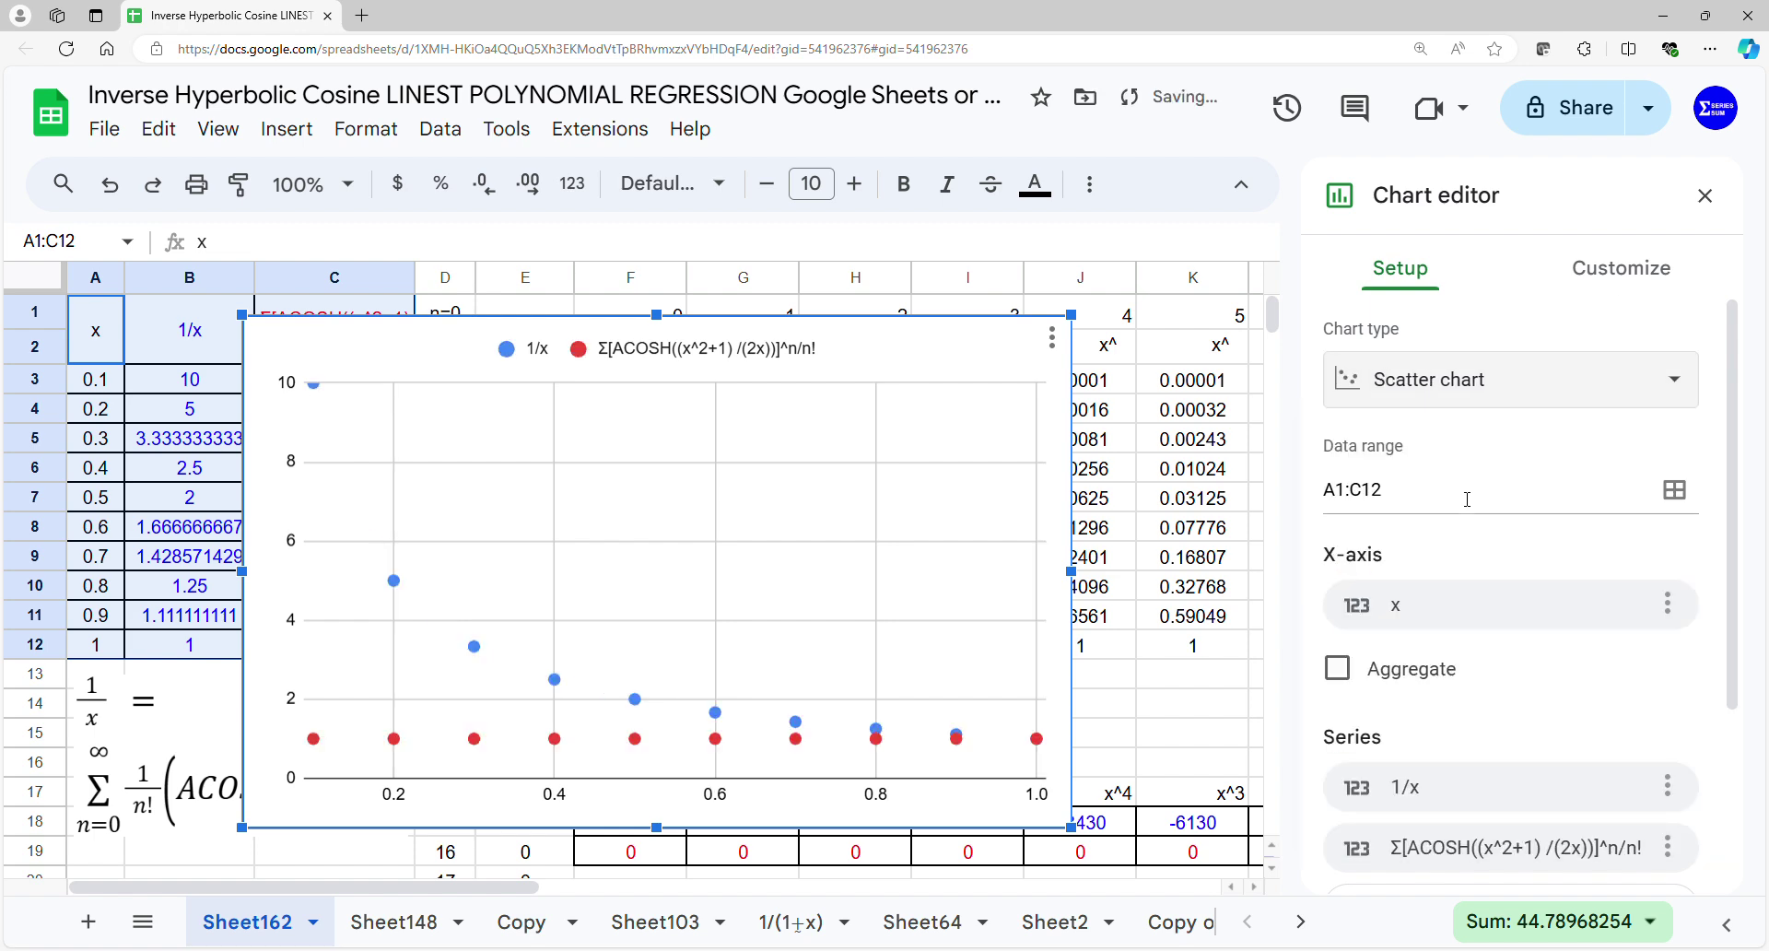
# Step: Add a trendline to all chart series and set its type to Polynomial
pyautogui.scroll(-3, 1575, 466)
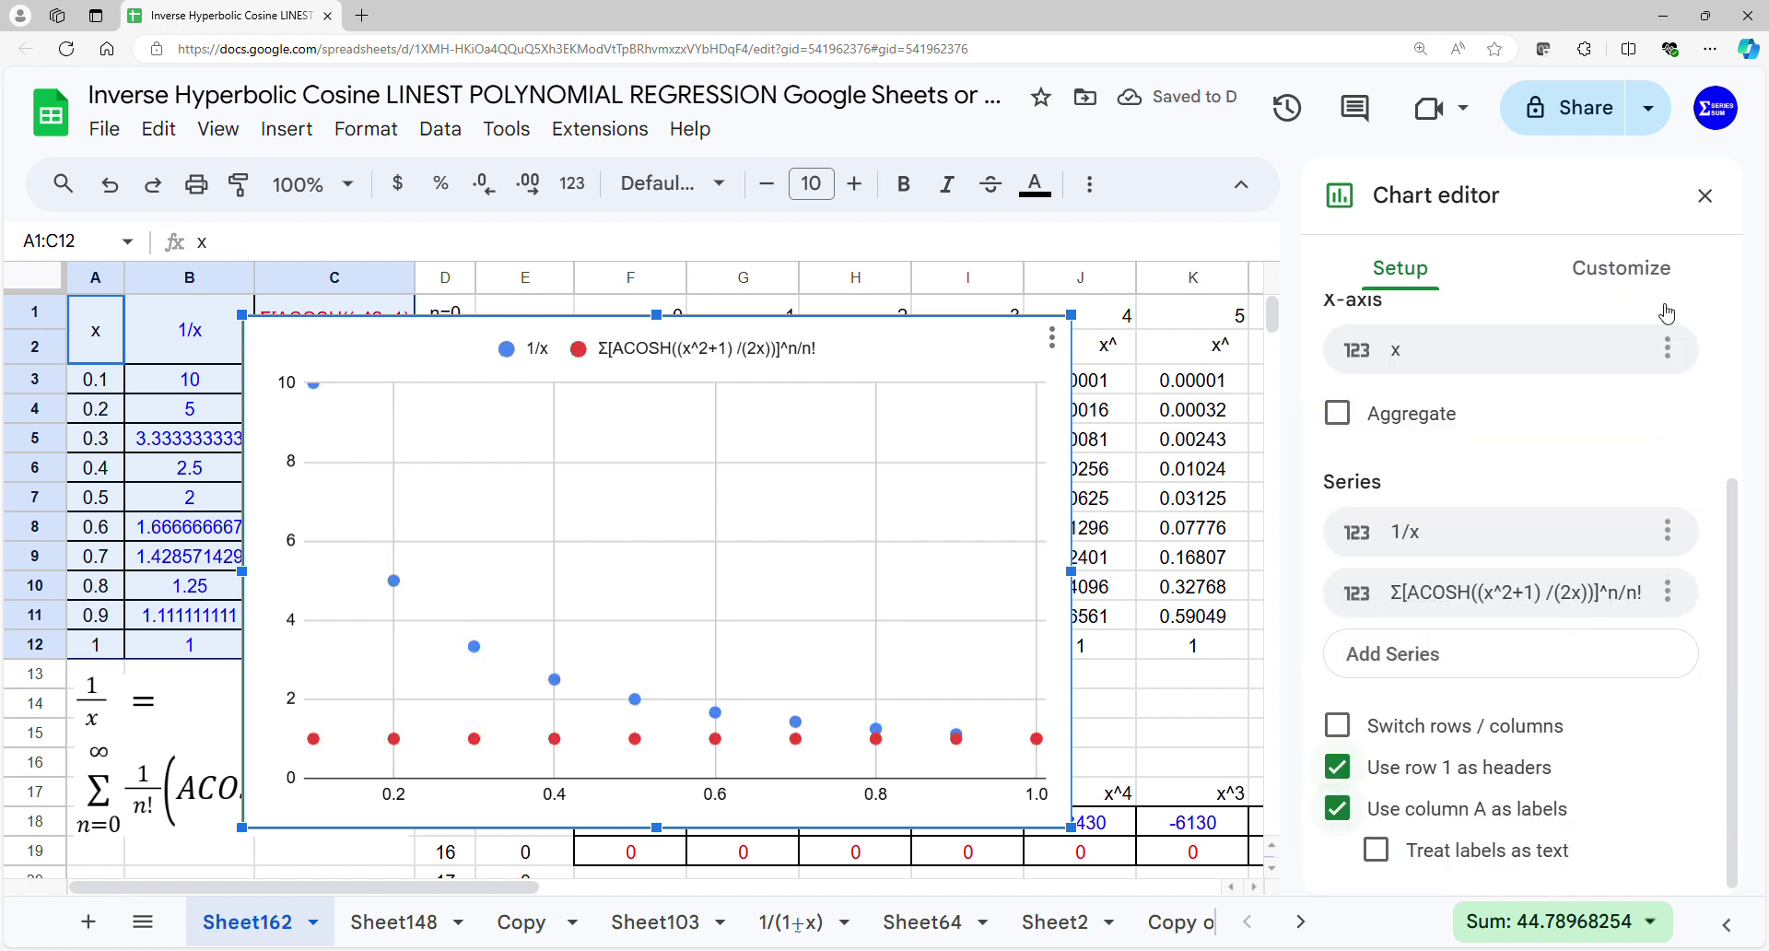
pyautogui.click(1603, 268)
pyautogui.scroll(-2, 1532, 609)
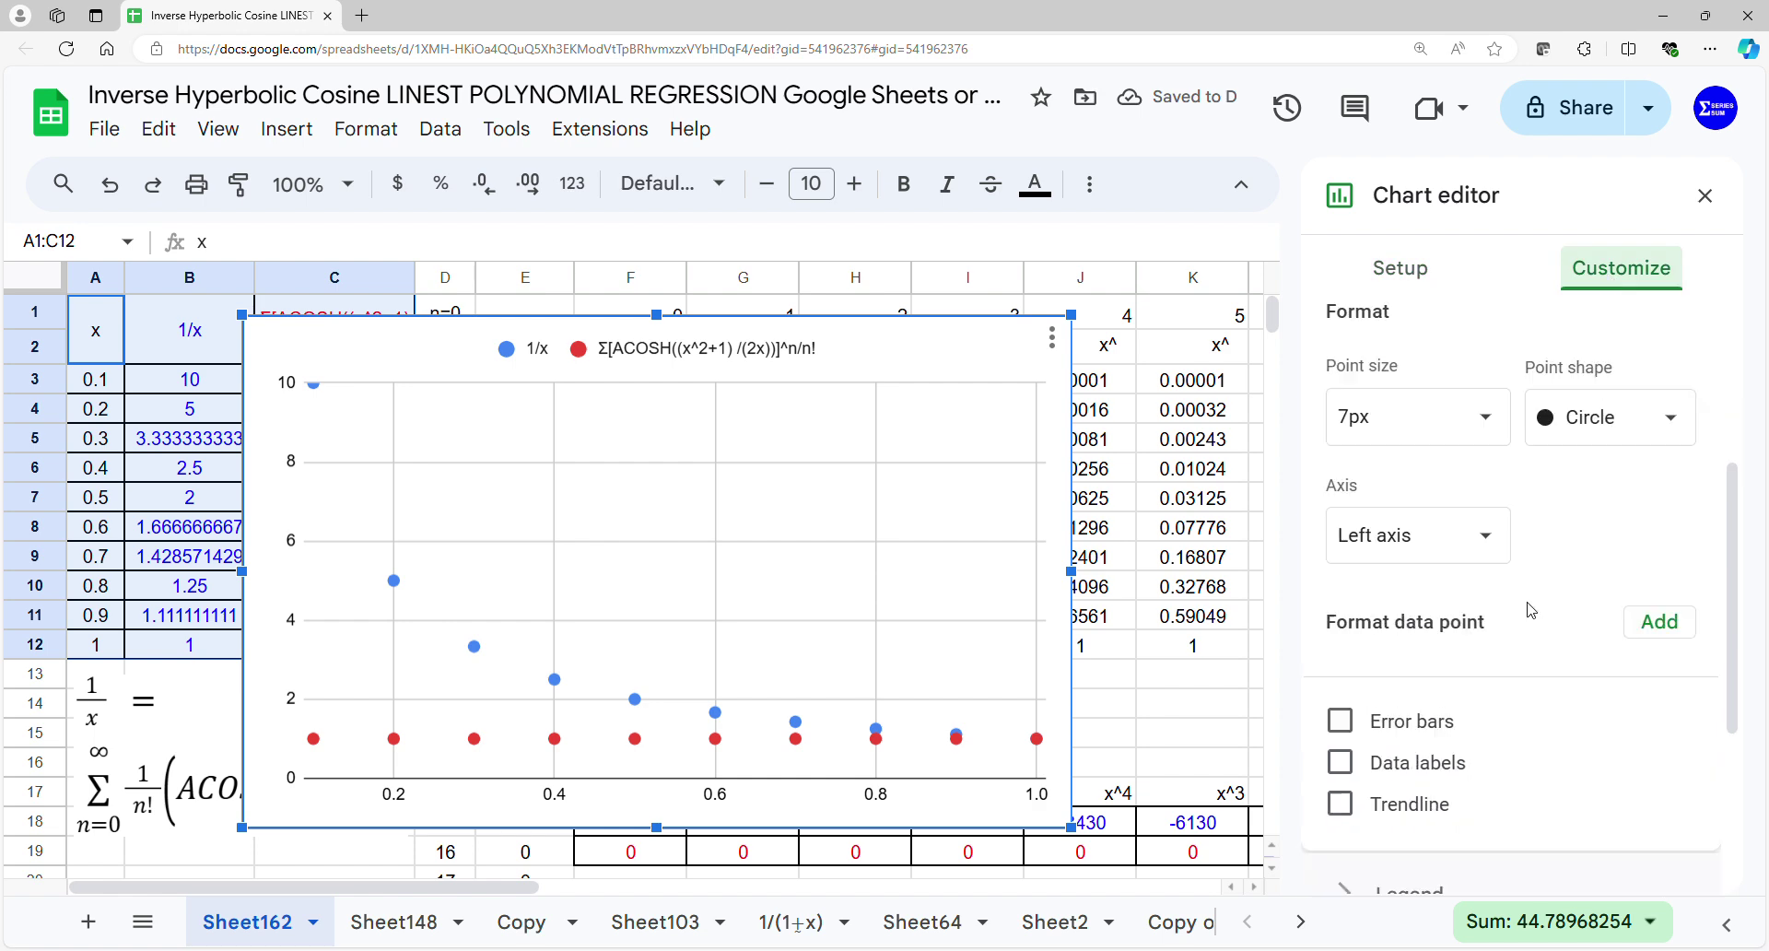
pyautogui.click(1410, 711)
pyautogui.scroll(-3, 1499, 614)
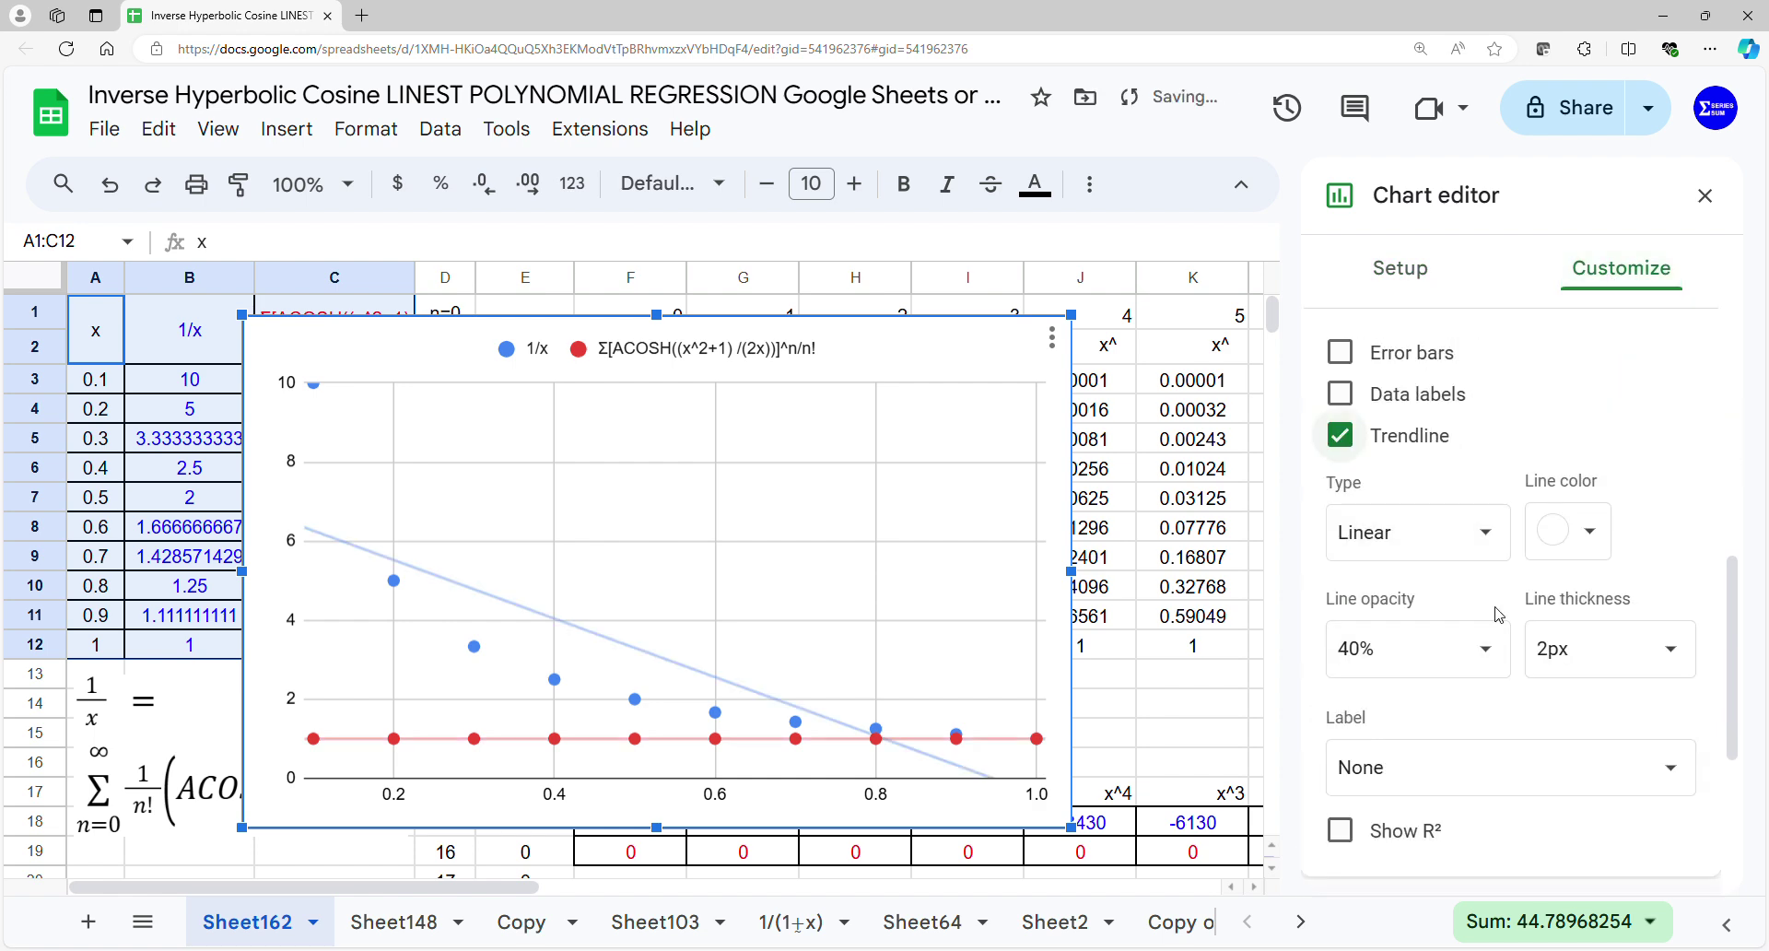
pyautogui.click(1500, 537)
pyautogui.click(1463, 614)
# Step: Set the trendline's polynomial degree to 8 and its label to Use Equation
pyautogui.scroll(-2, 1478, 603)
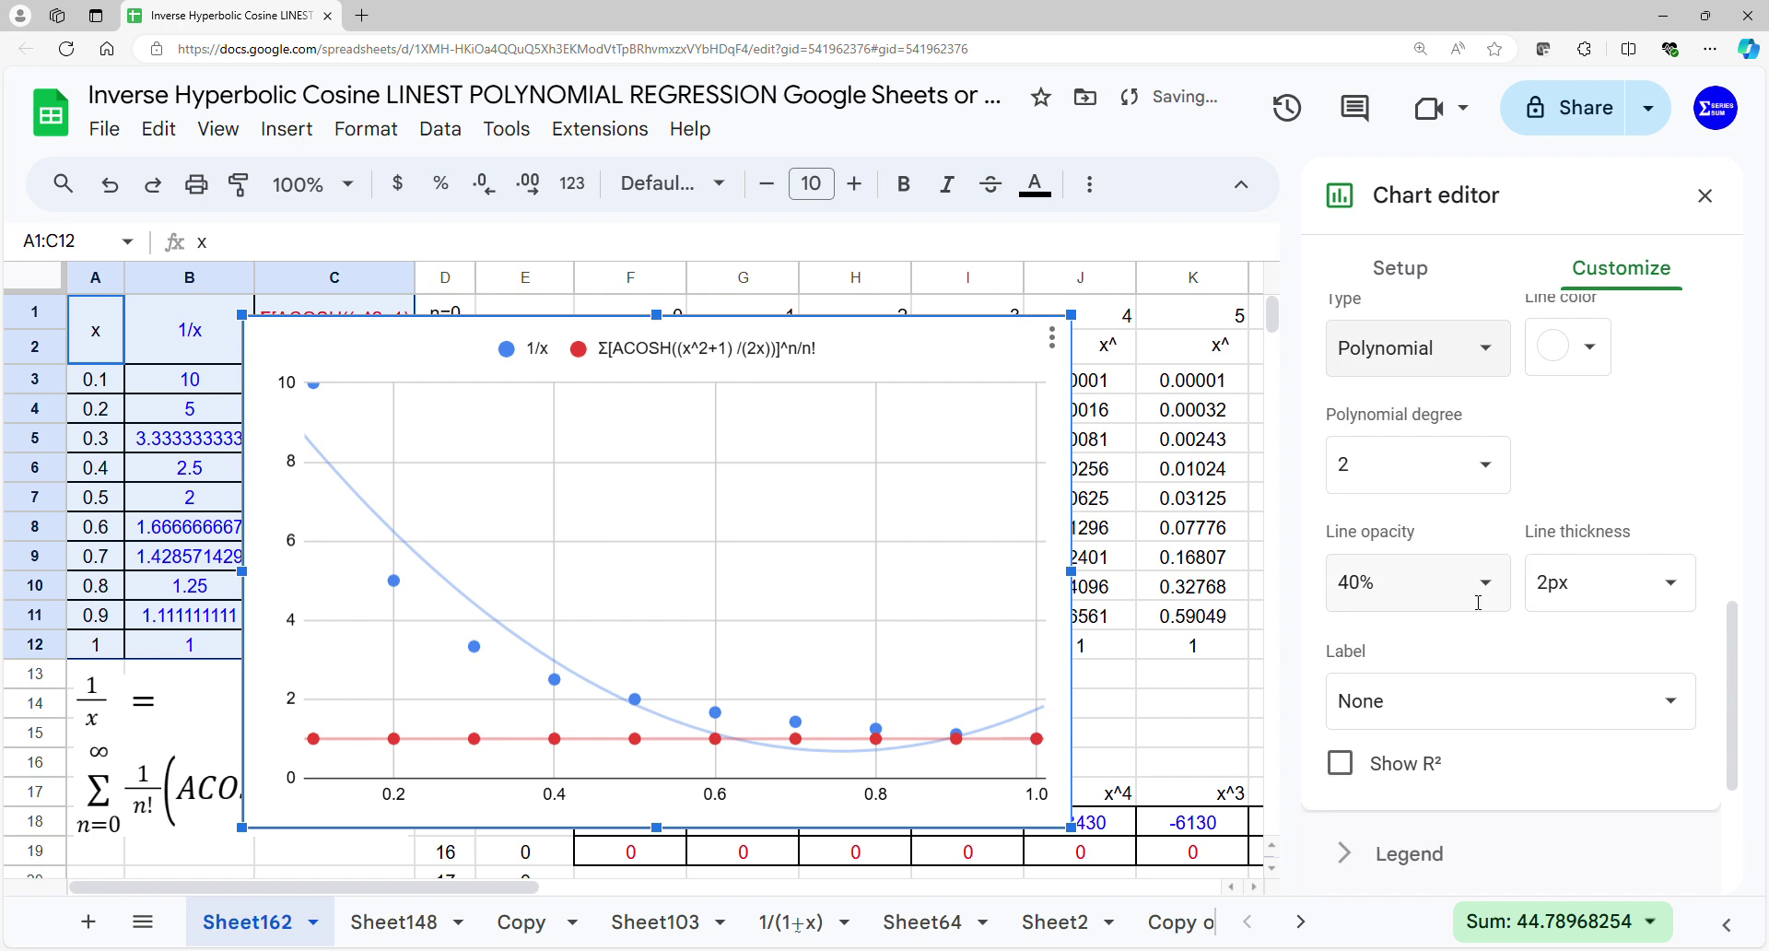
pyautogui.click(1485, 483)
pyautogui.click(1382, 697)
pyautogui.click(1462, 723)
pyautogui.click(1461, 776)
pyautogui.scroll(-1, 1516, 674)
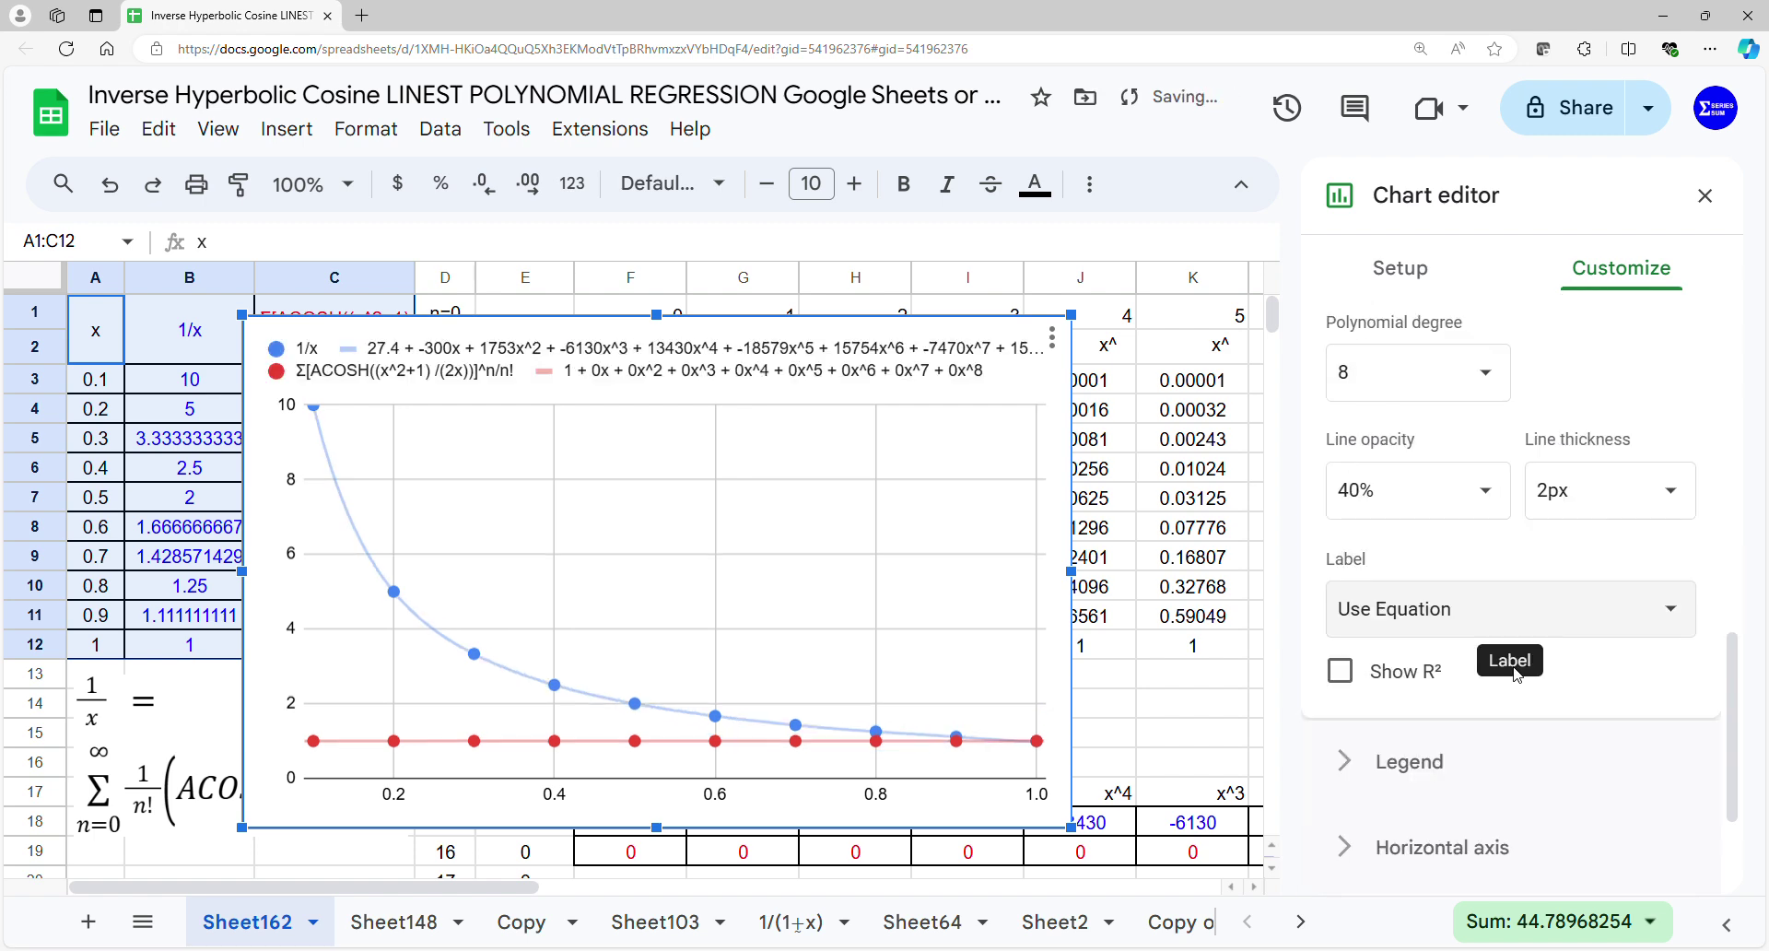
# Step: Set the chart legend's position to Bottom and close the chart editor
pyautogui.click(1451, 763)
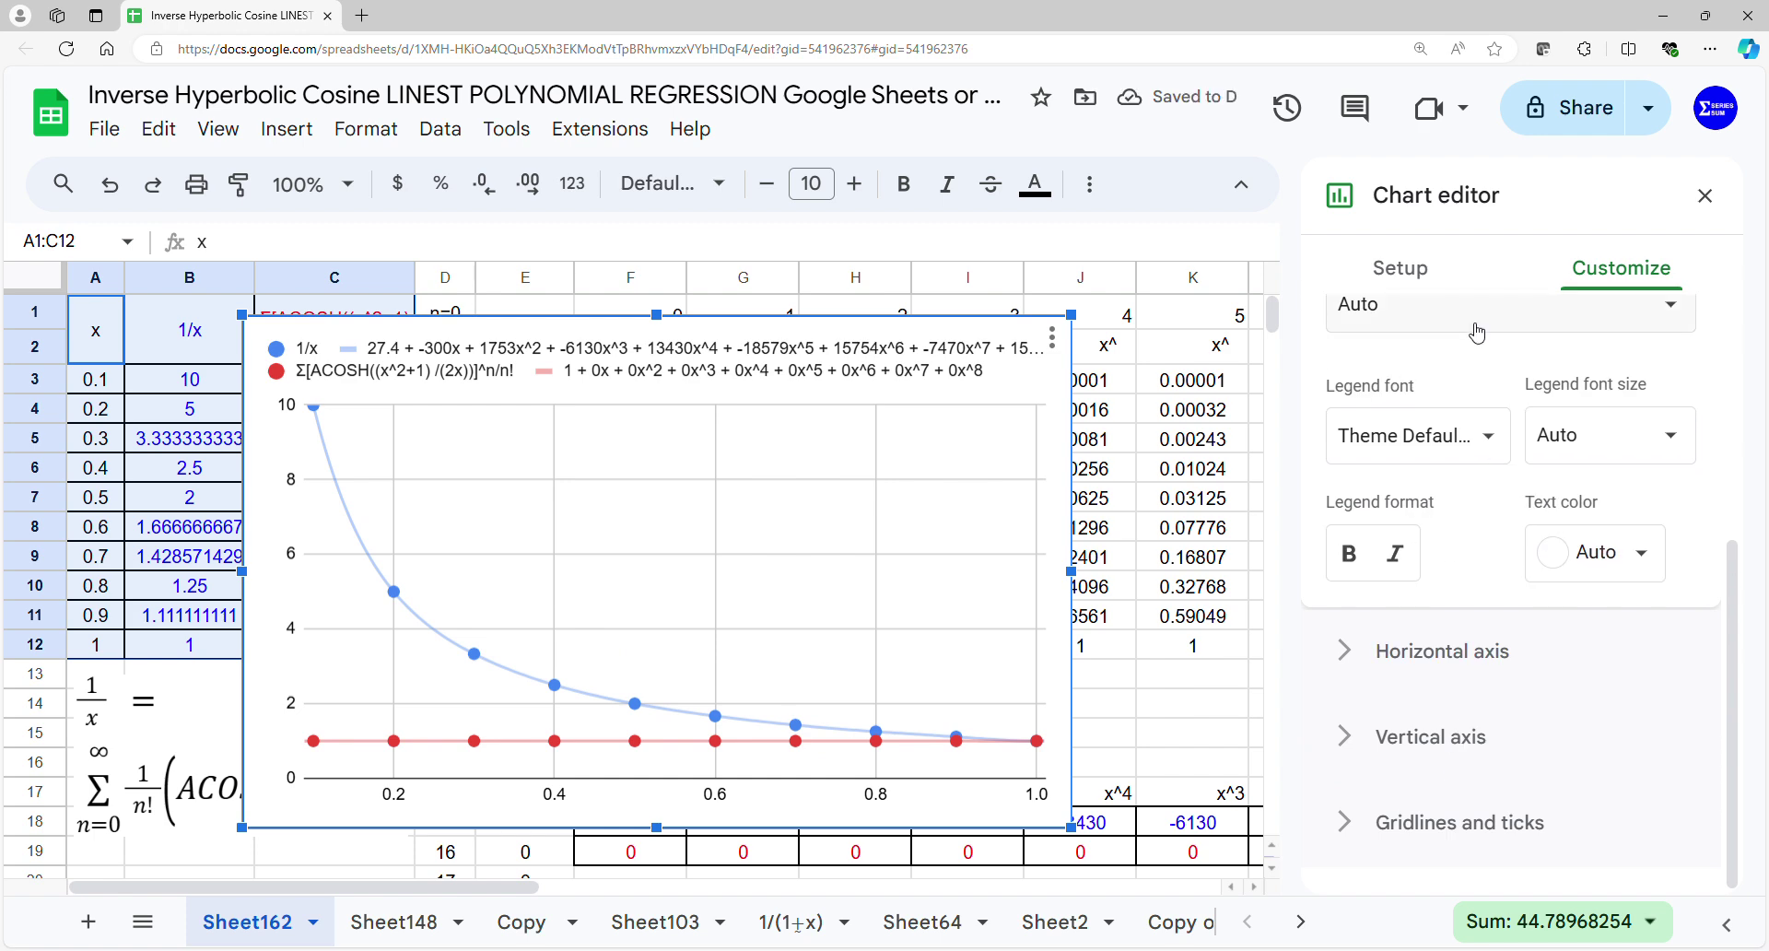
pyautogui.click(1473, 320)
pyautogui.click(1472, 188)
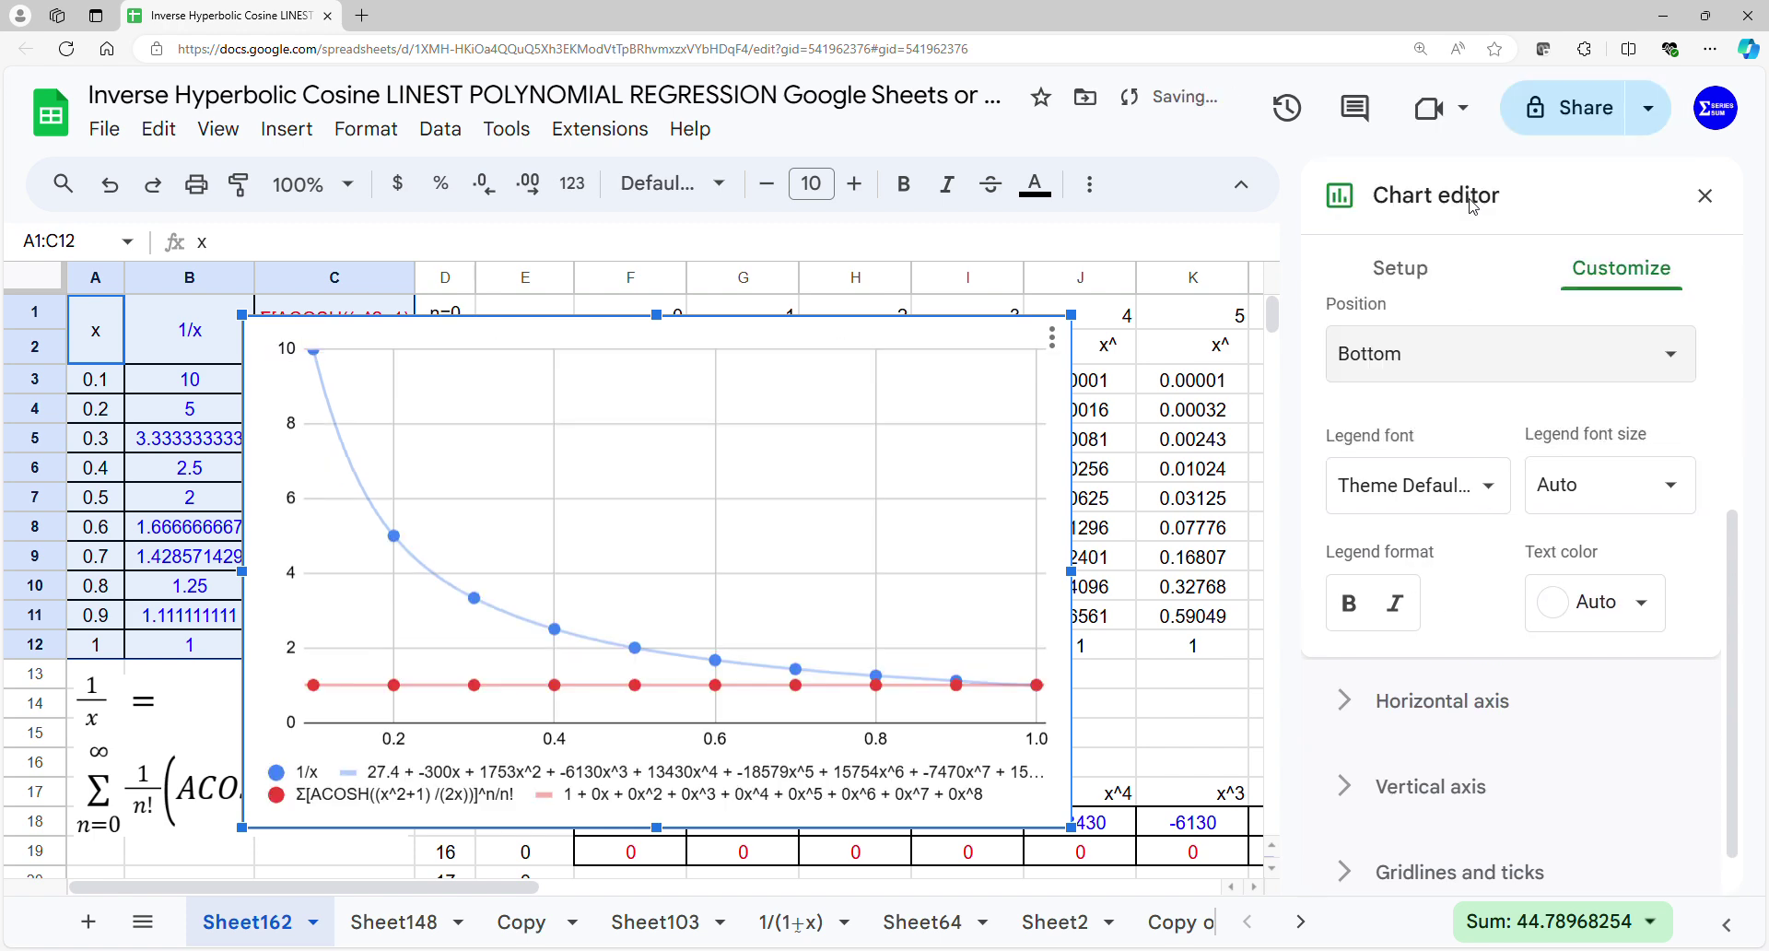
pyautogui.click(1705, 195)
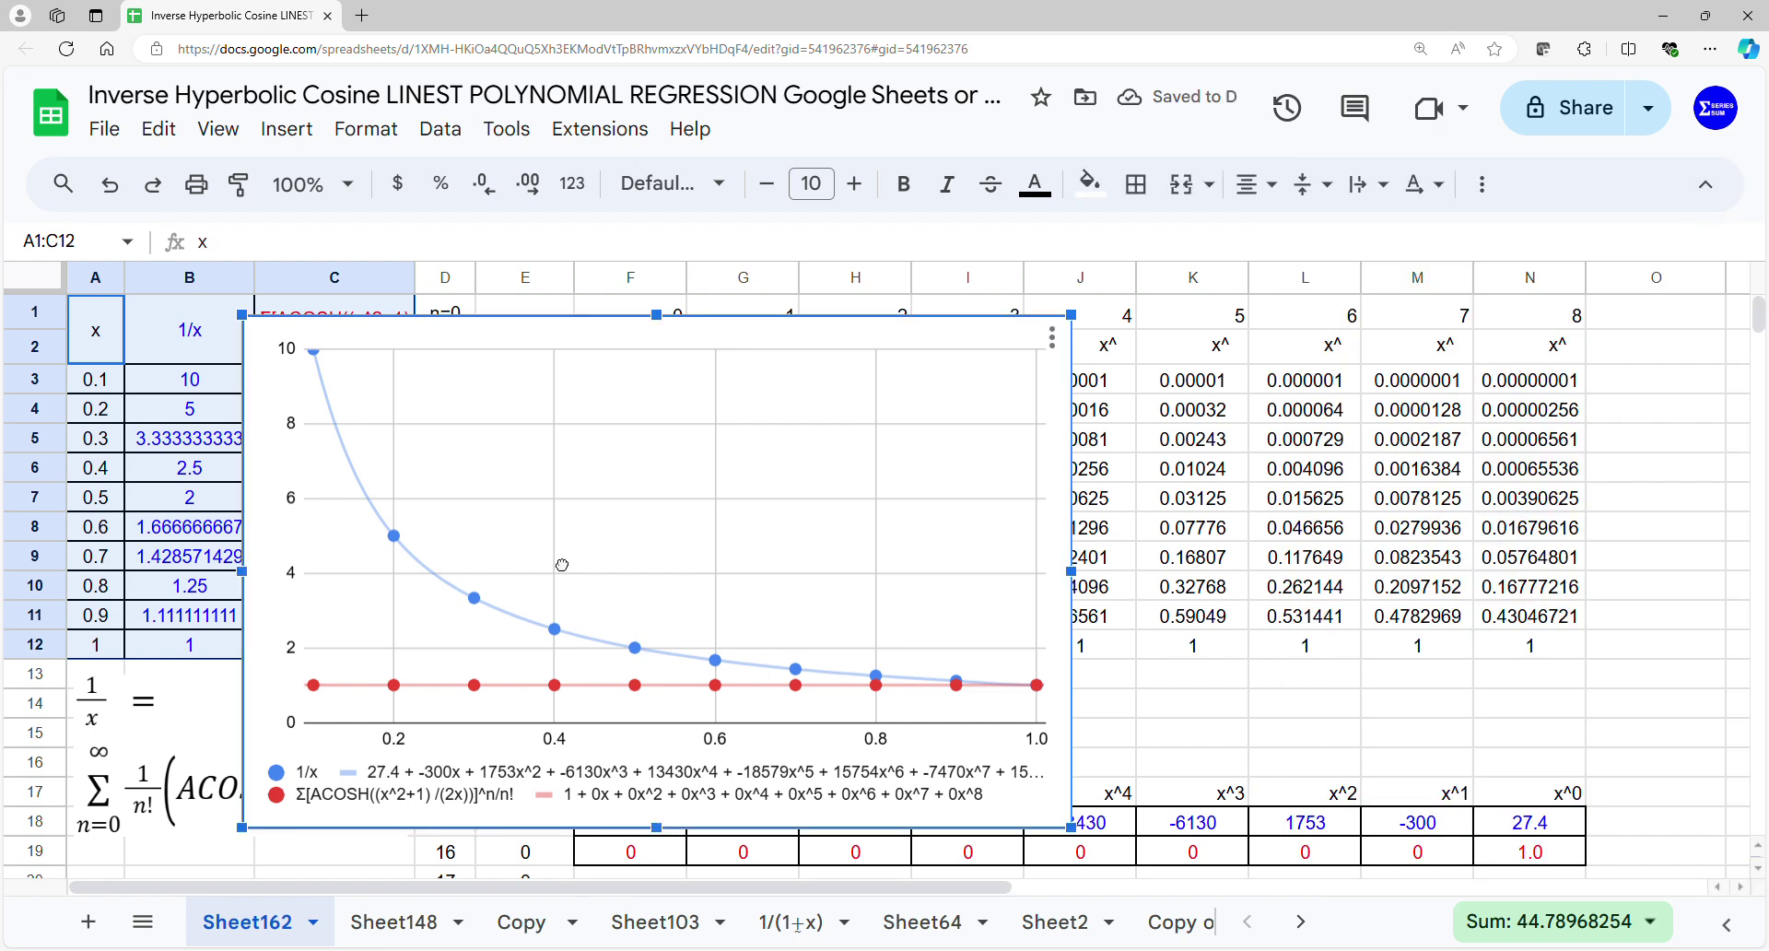
# Step: Move the chart clear of columns A to C and resize it to end above row 17 and reach into column O
pyautogui.moveTo(519, 564); pyautogui.dragTo(808, 546)
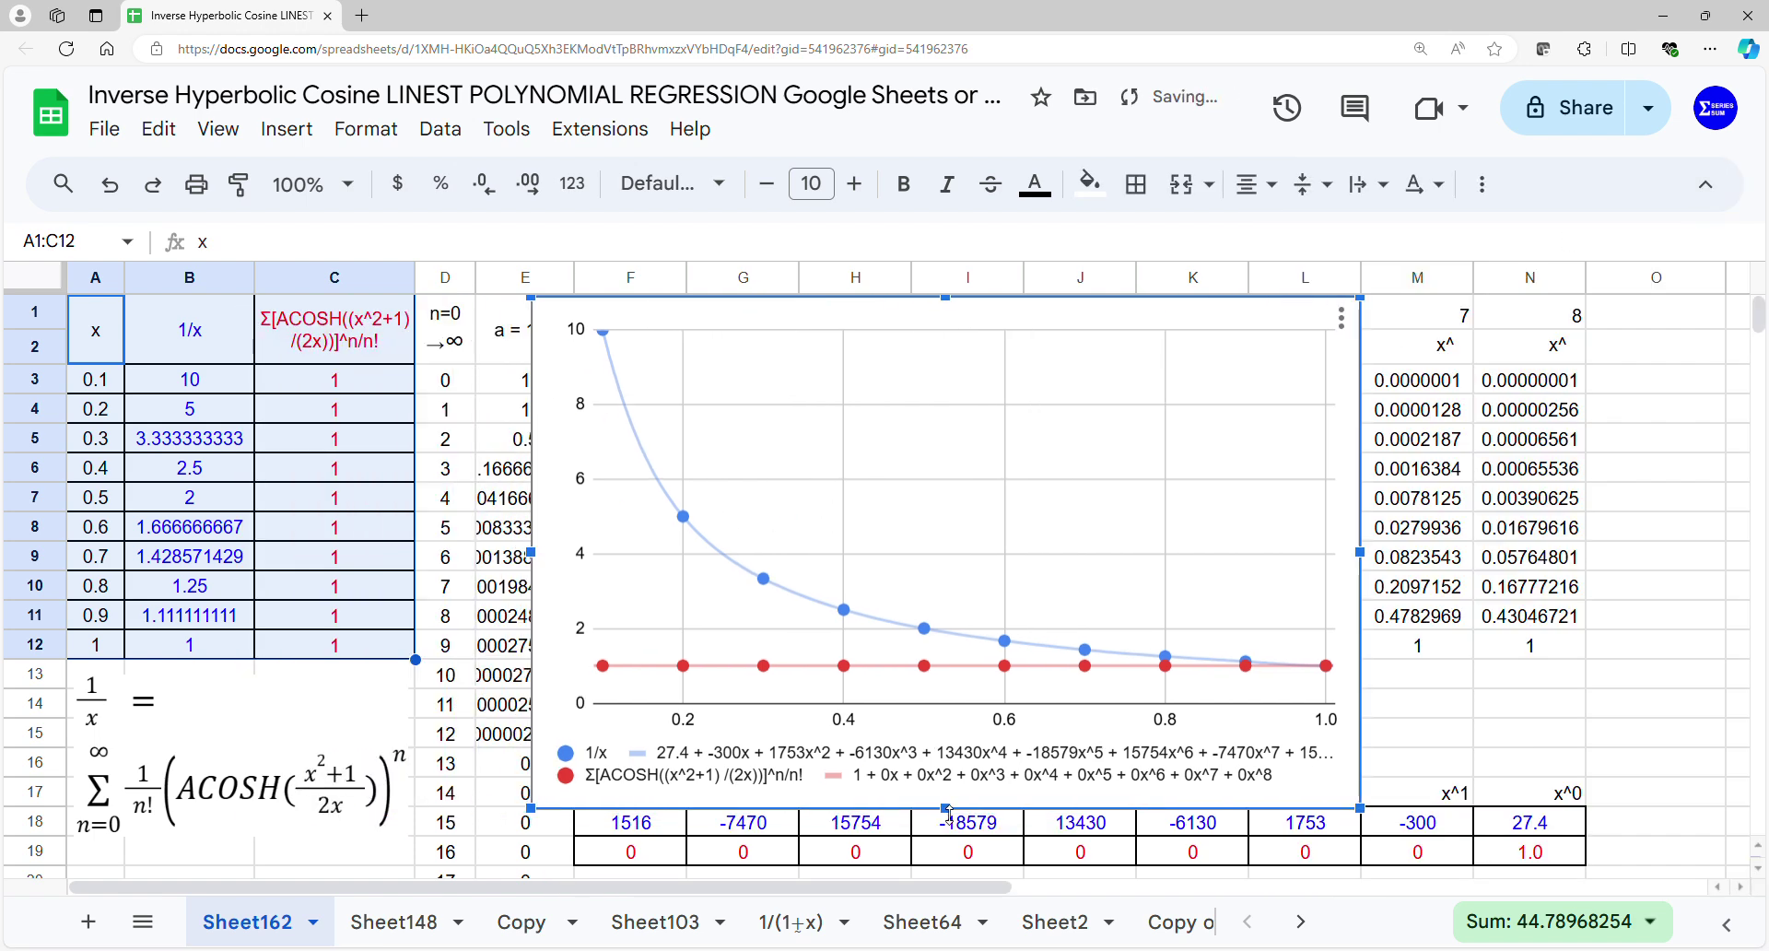
pyautogui.moveTo(949, 810); pyautogui.dragTo(949, 783)
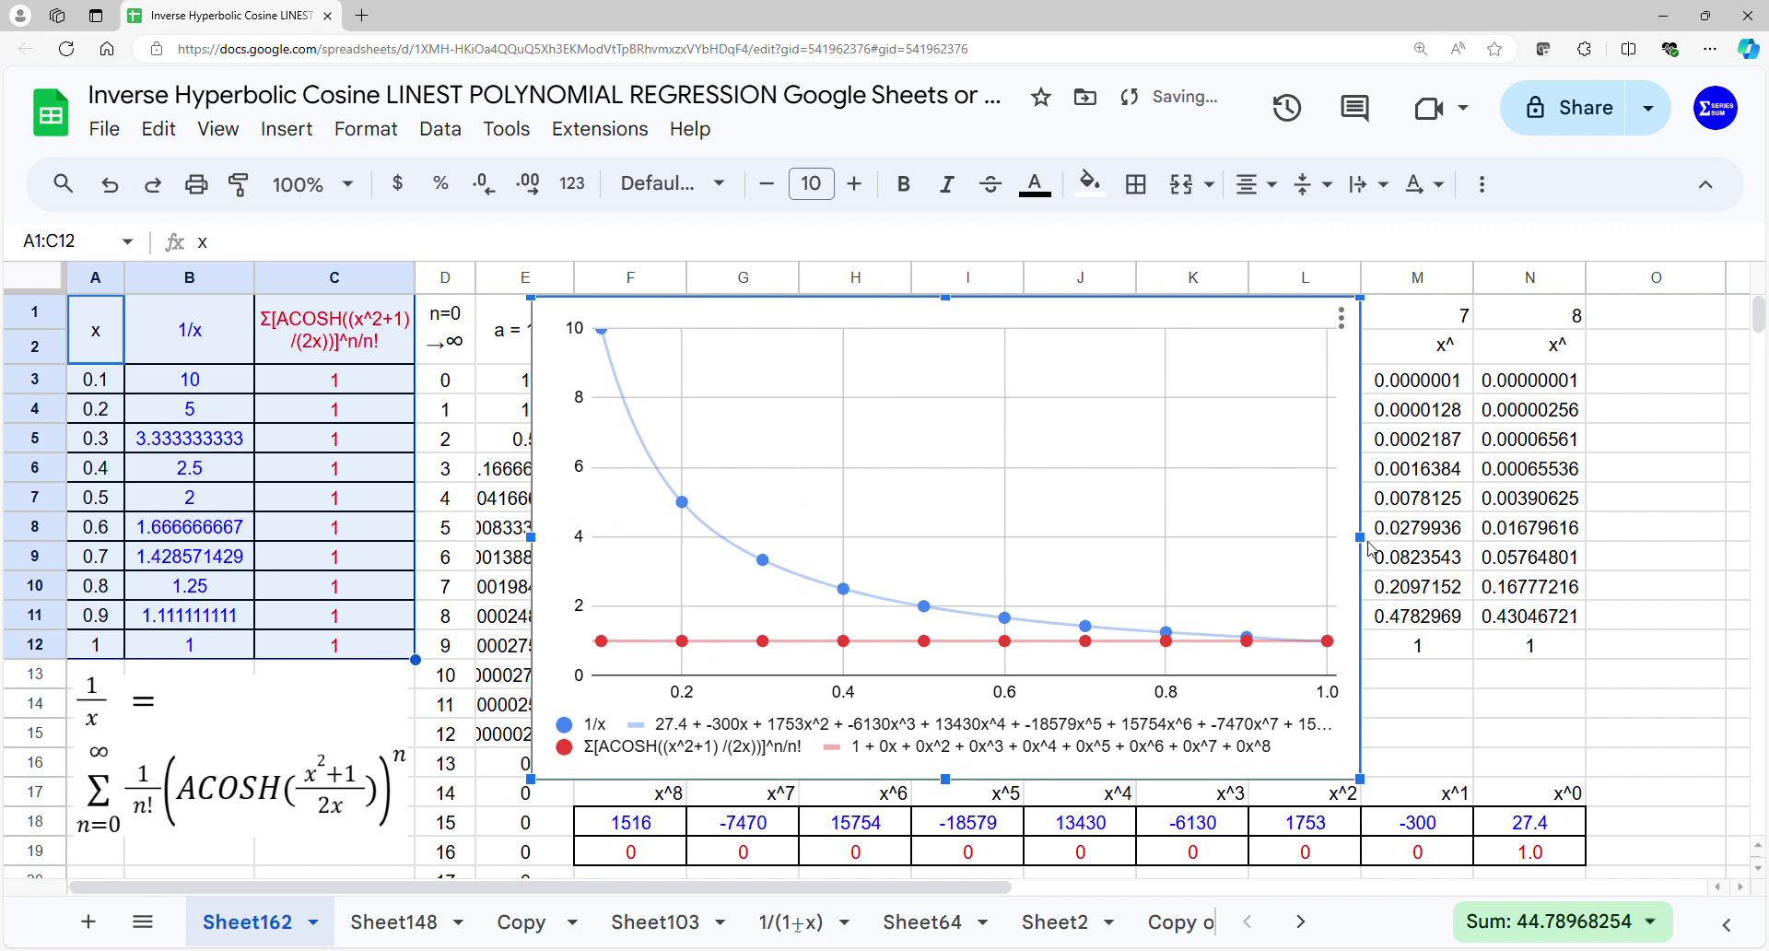
pyautogui.moveTo(1361, 540); pyautogui.dragTo(1671, 563)
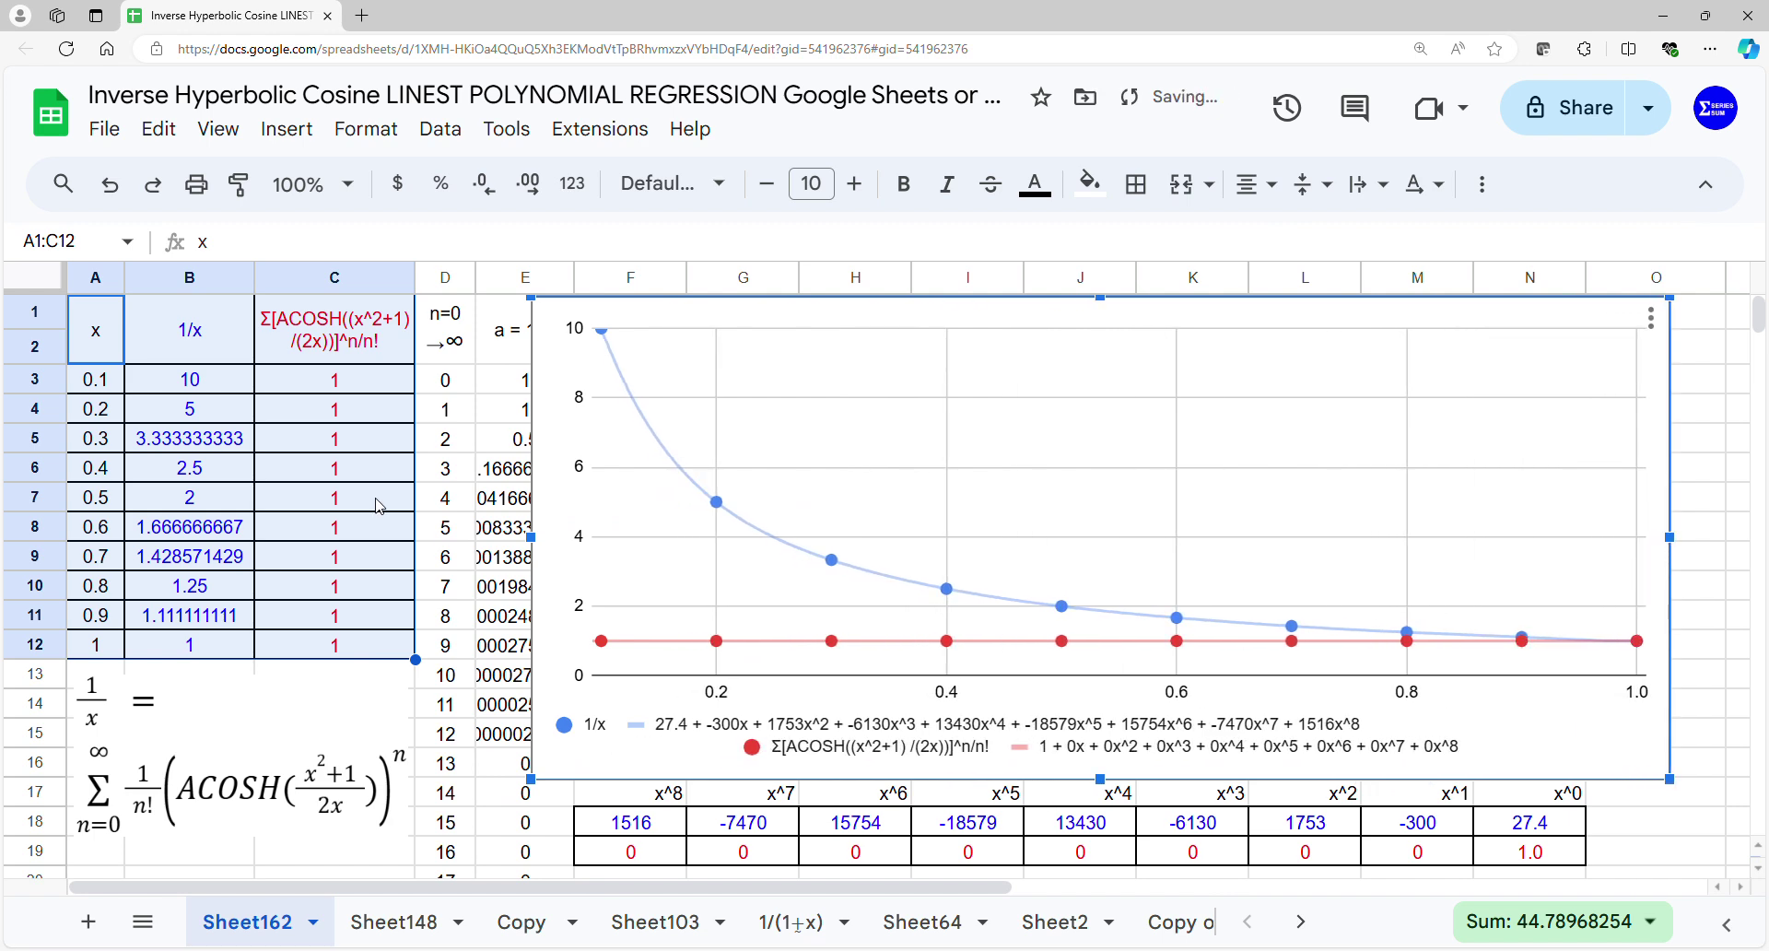
# Step: Edit the series-sum formula in C3 so the ACOSH denominator is (2*A3:A12)
pyautogui.click(373, 388)
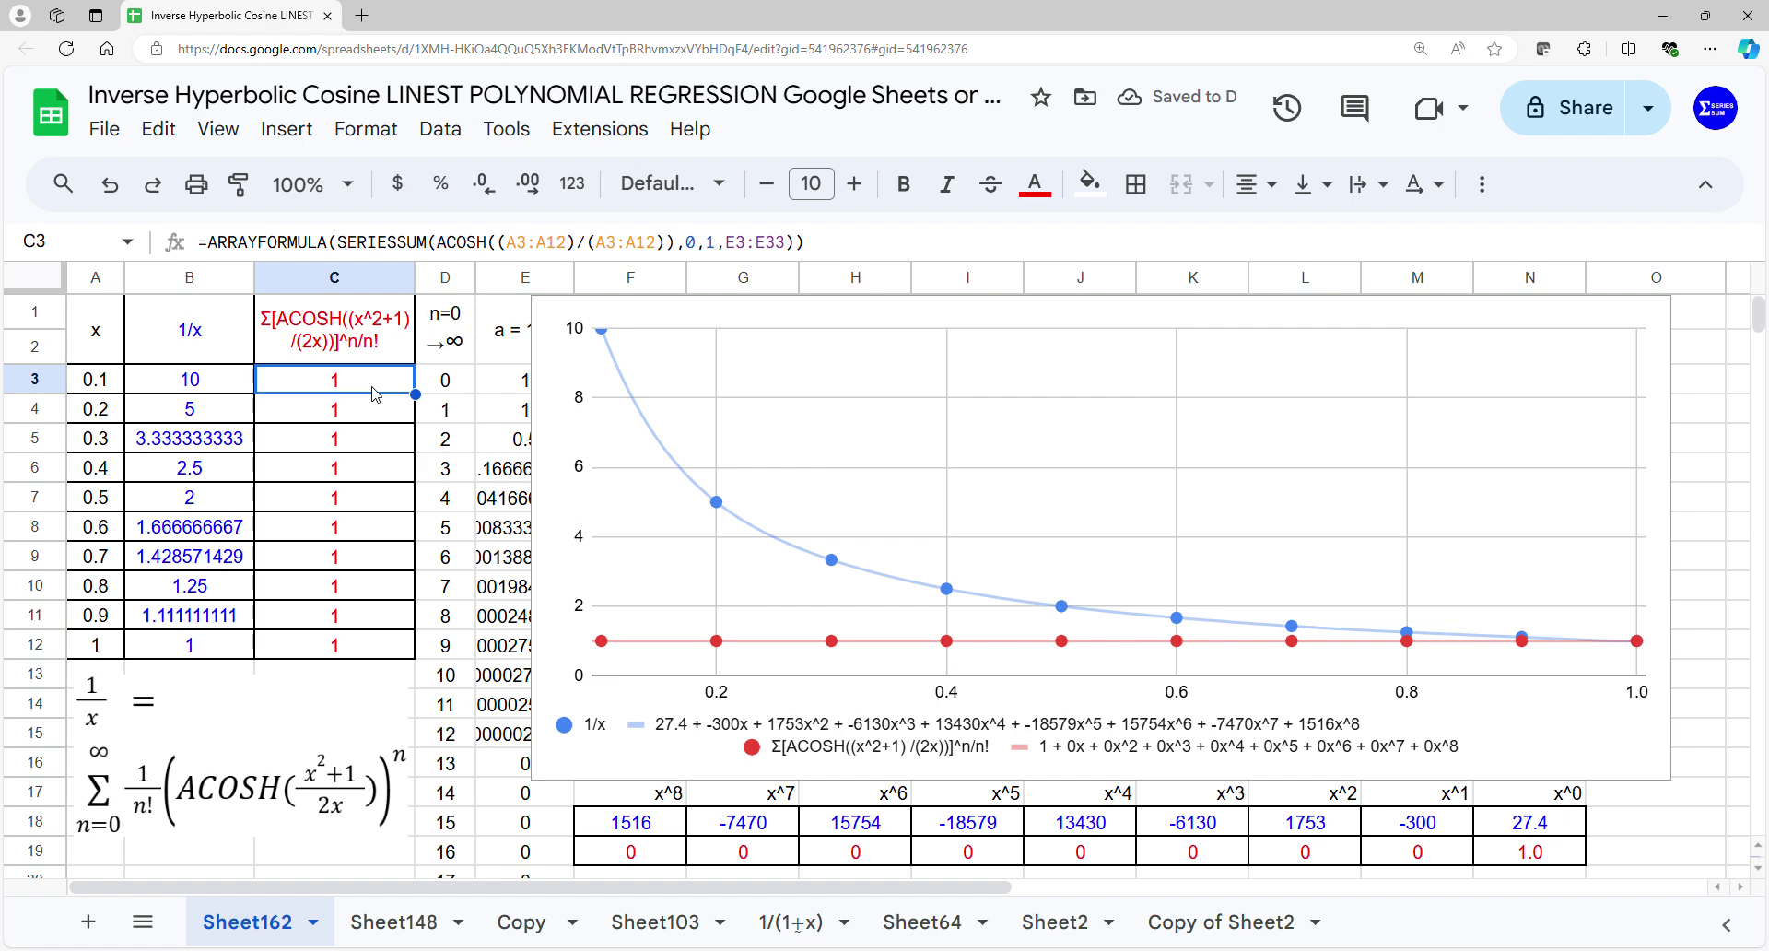
pyautogui.doubleClick(373, 391)
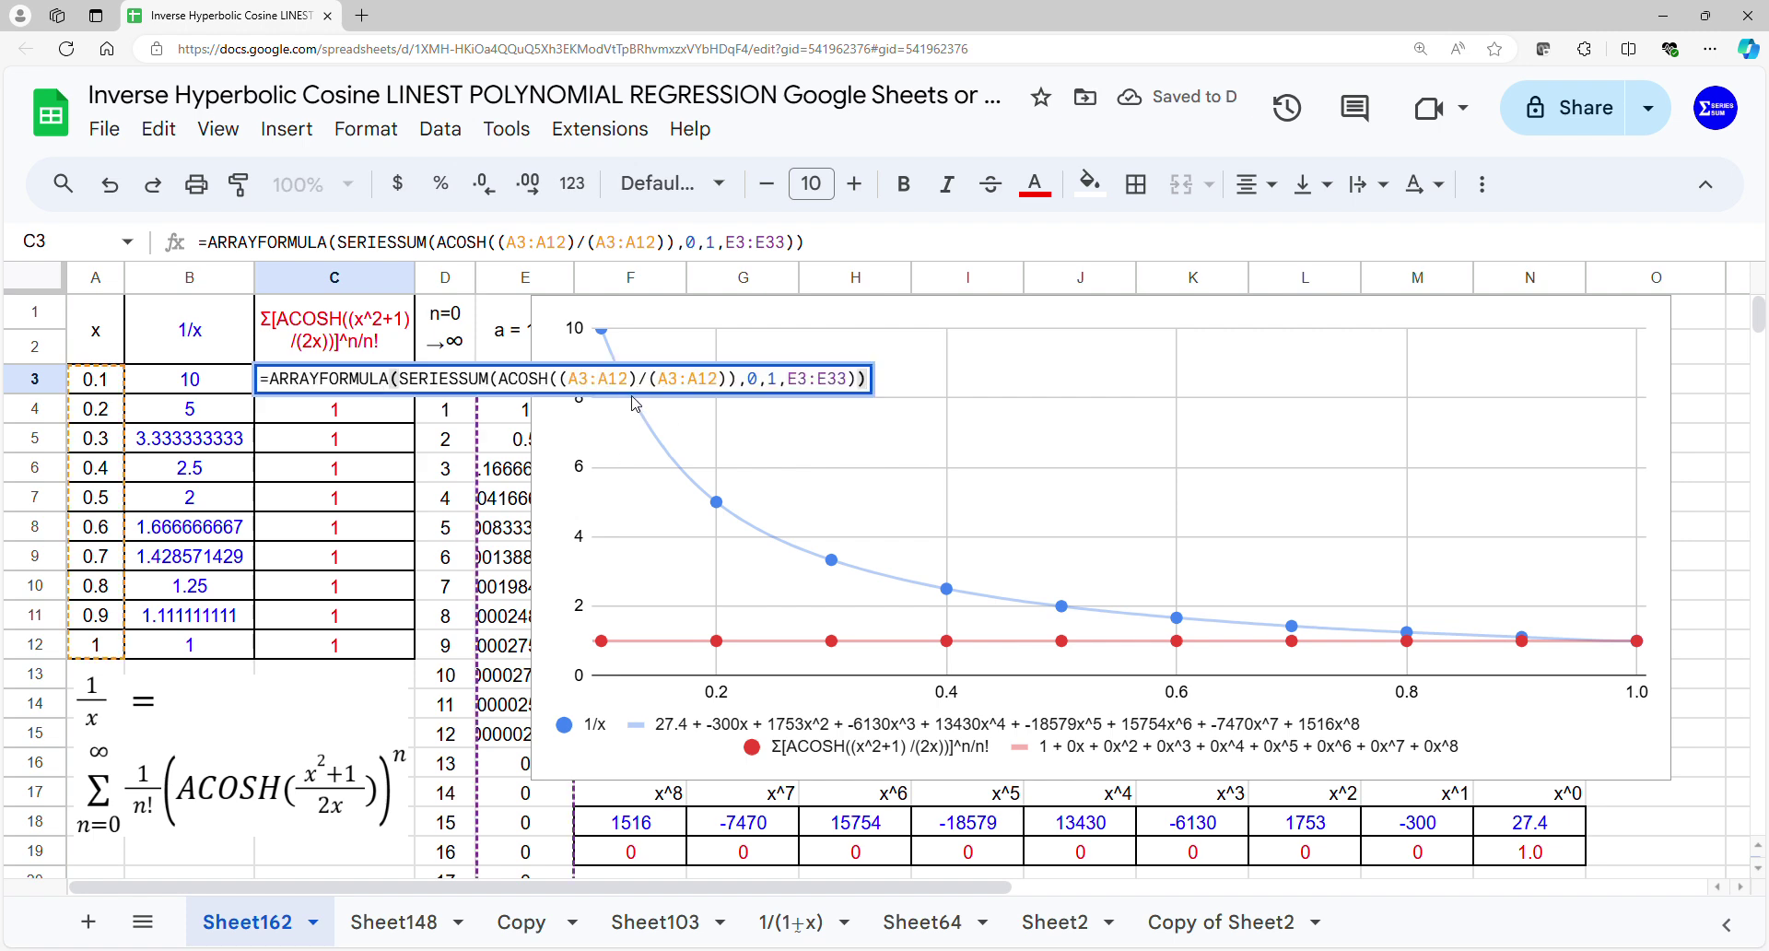
pyautogui.click(666, 385)
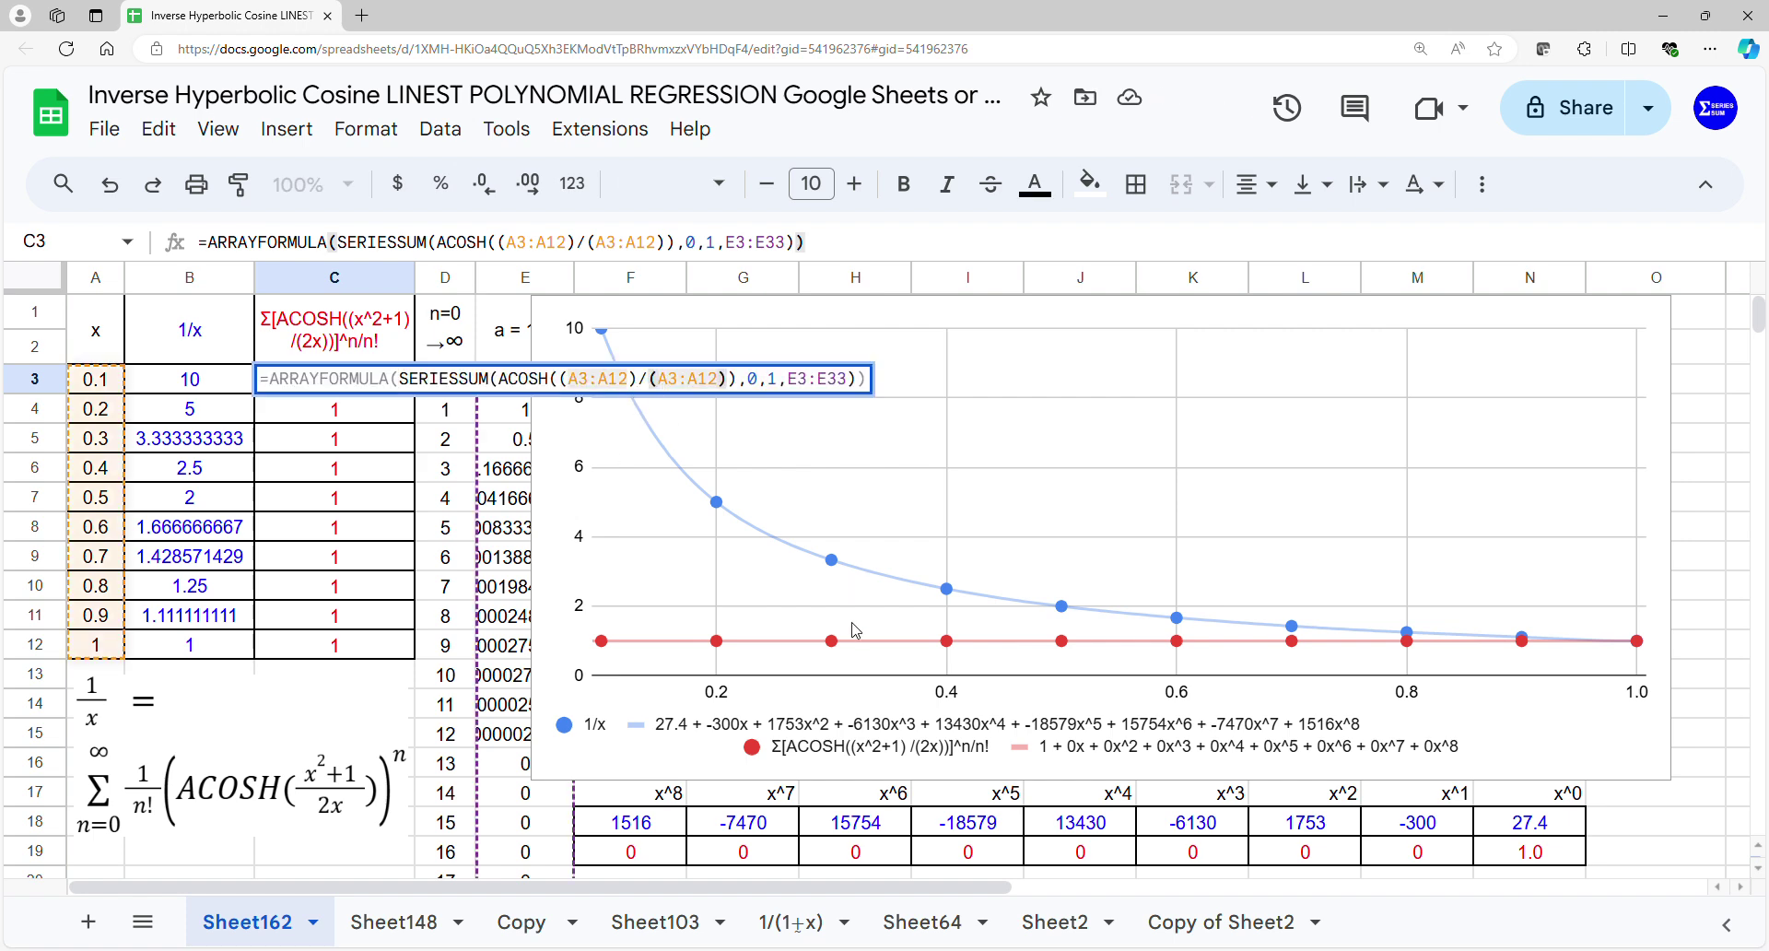
pyautogui.write('2*')
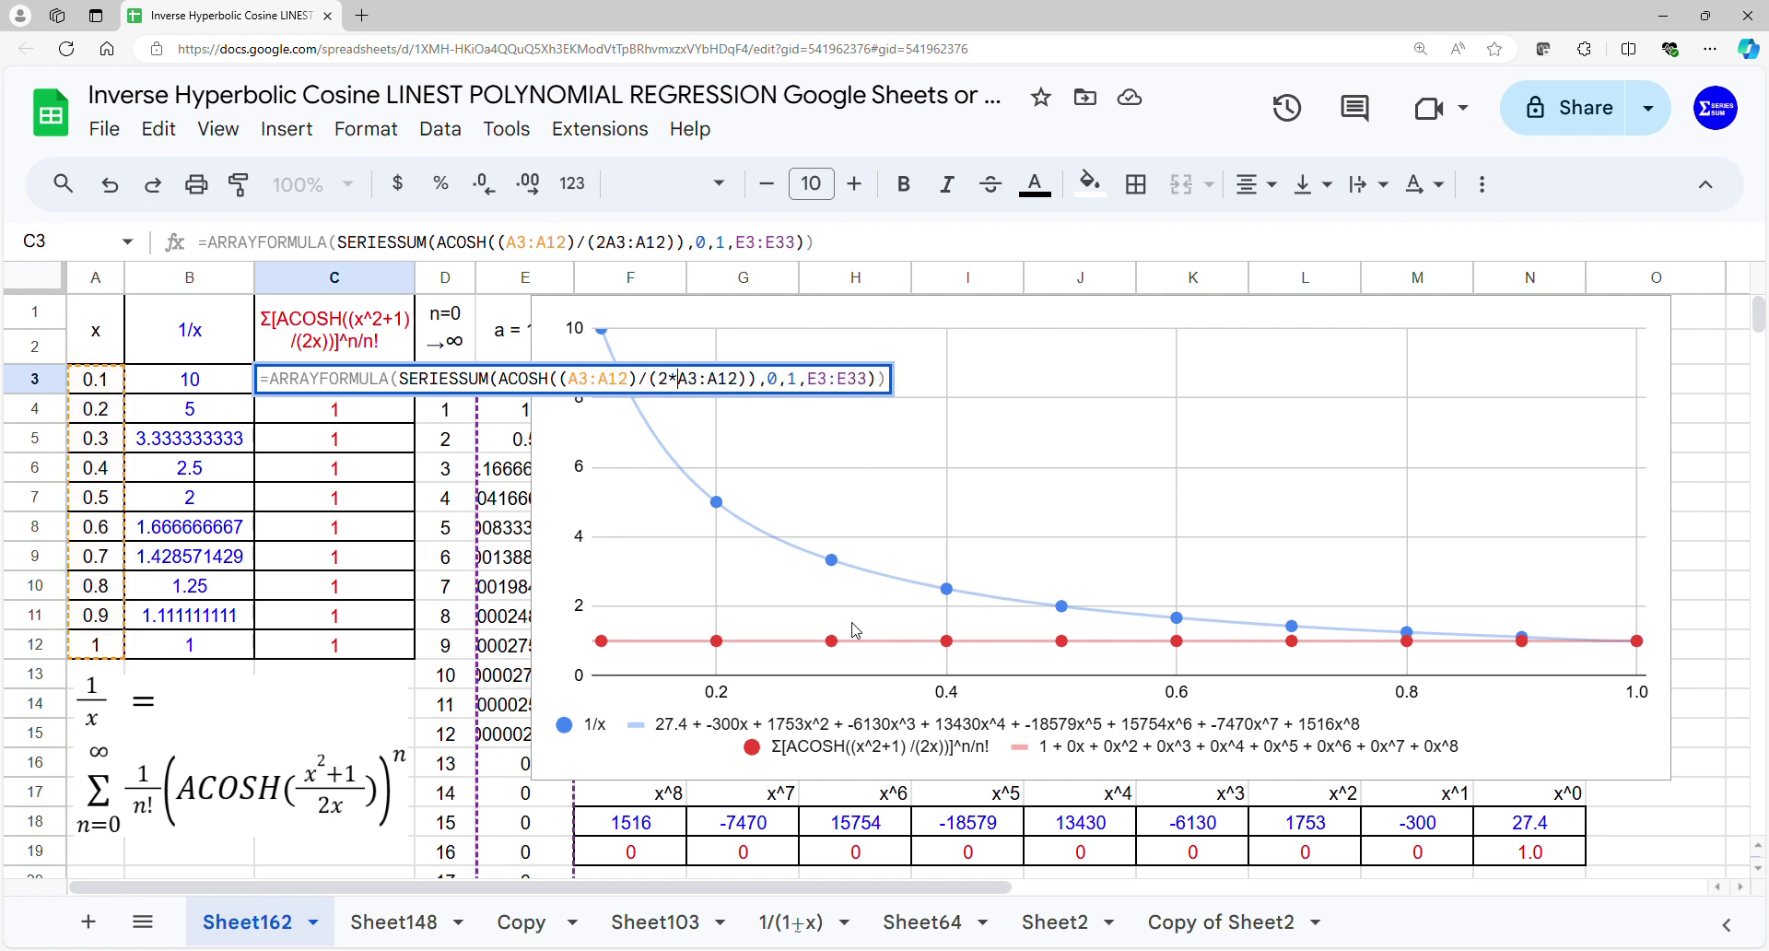
pyautogui.press('Return')
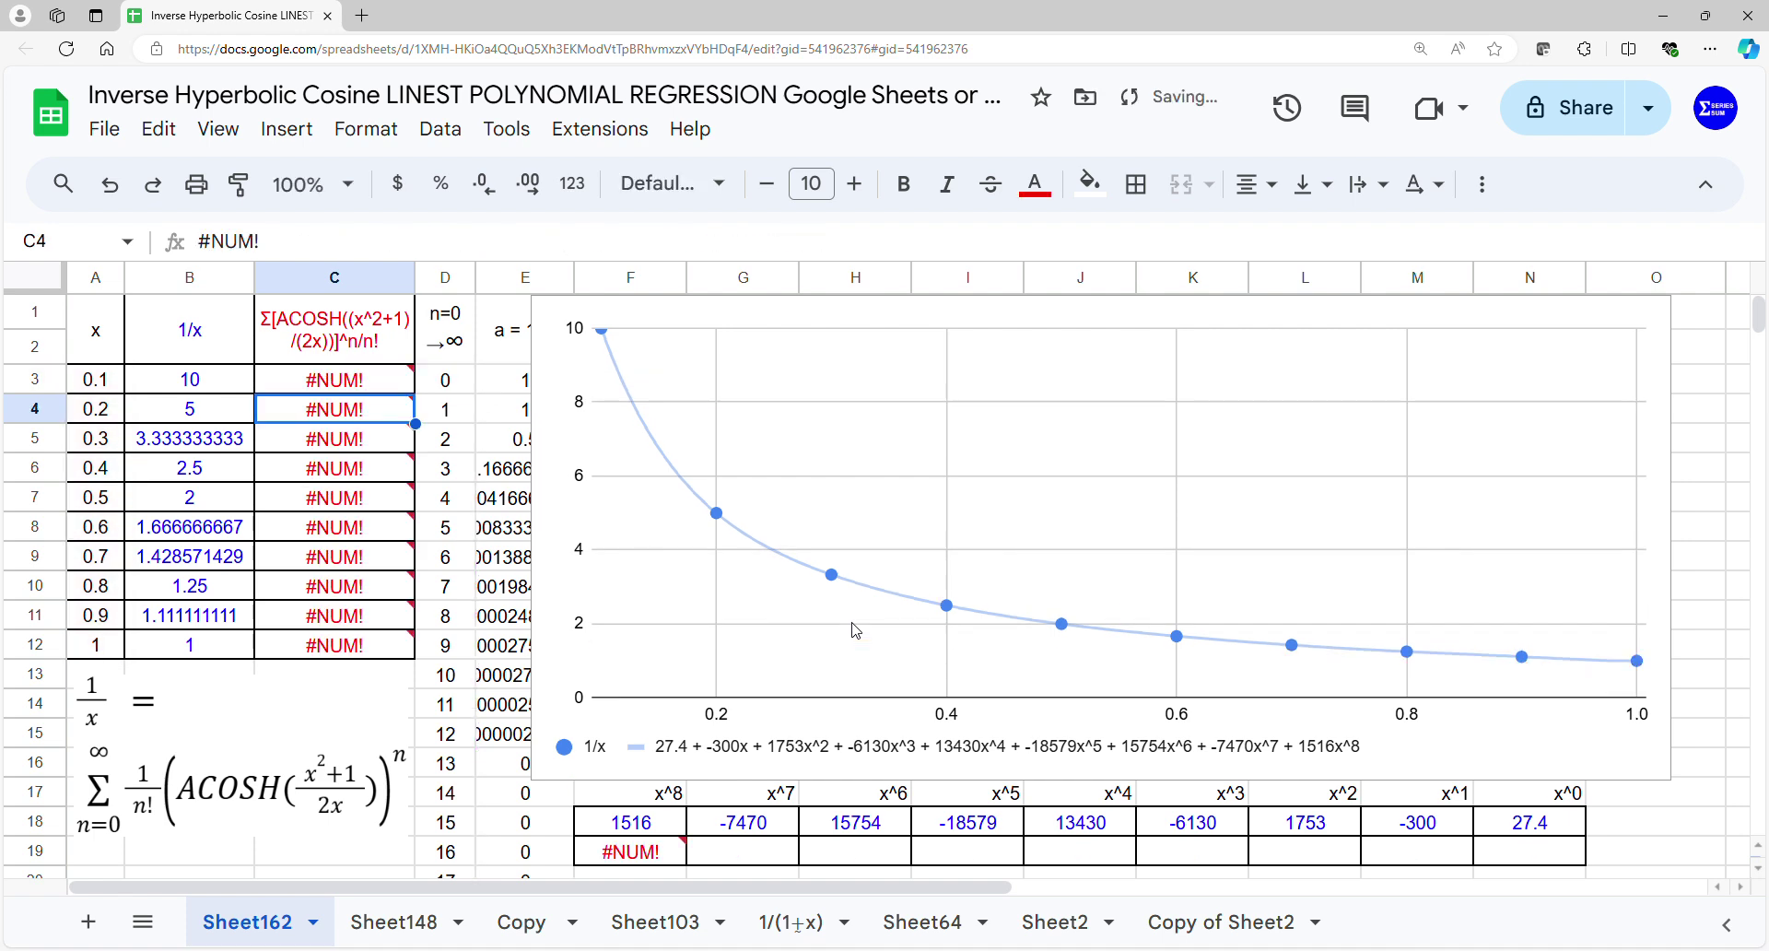
# Step: Edit the formula in C3 to square the ACOSH numerator as A3:A12^2
pyautogui.doubleClick(362, 385)
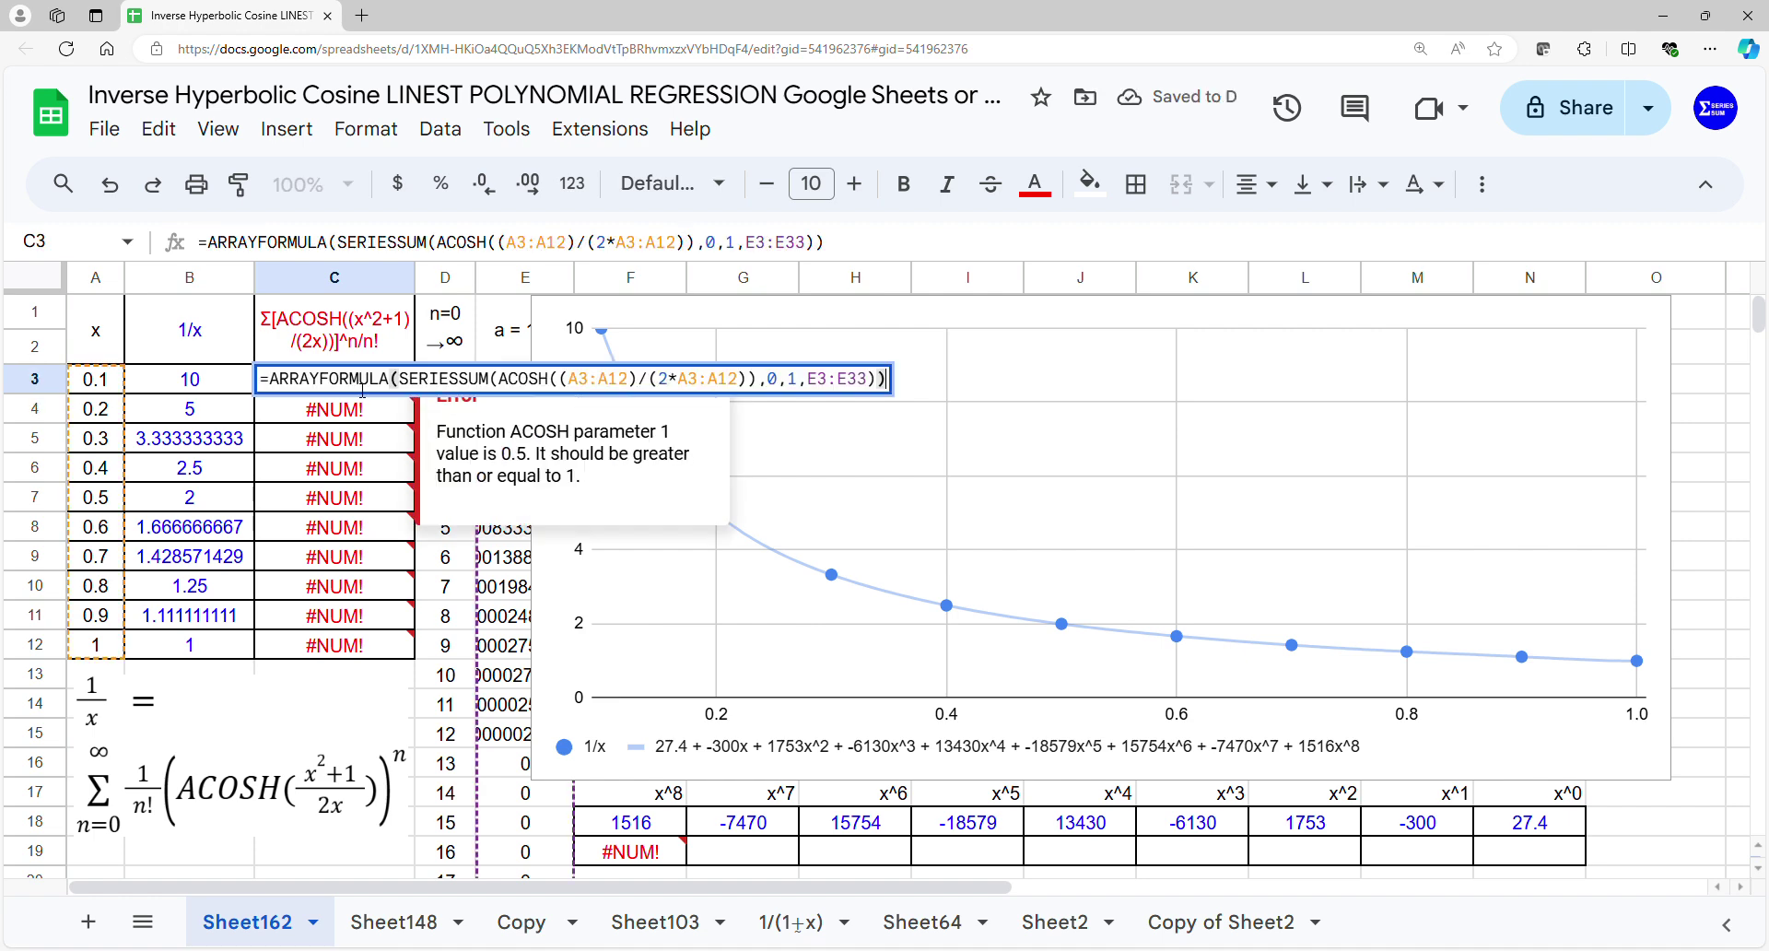
pyautogui.click(634, 384)
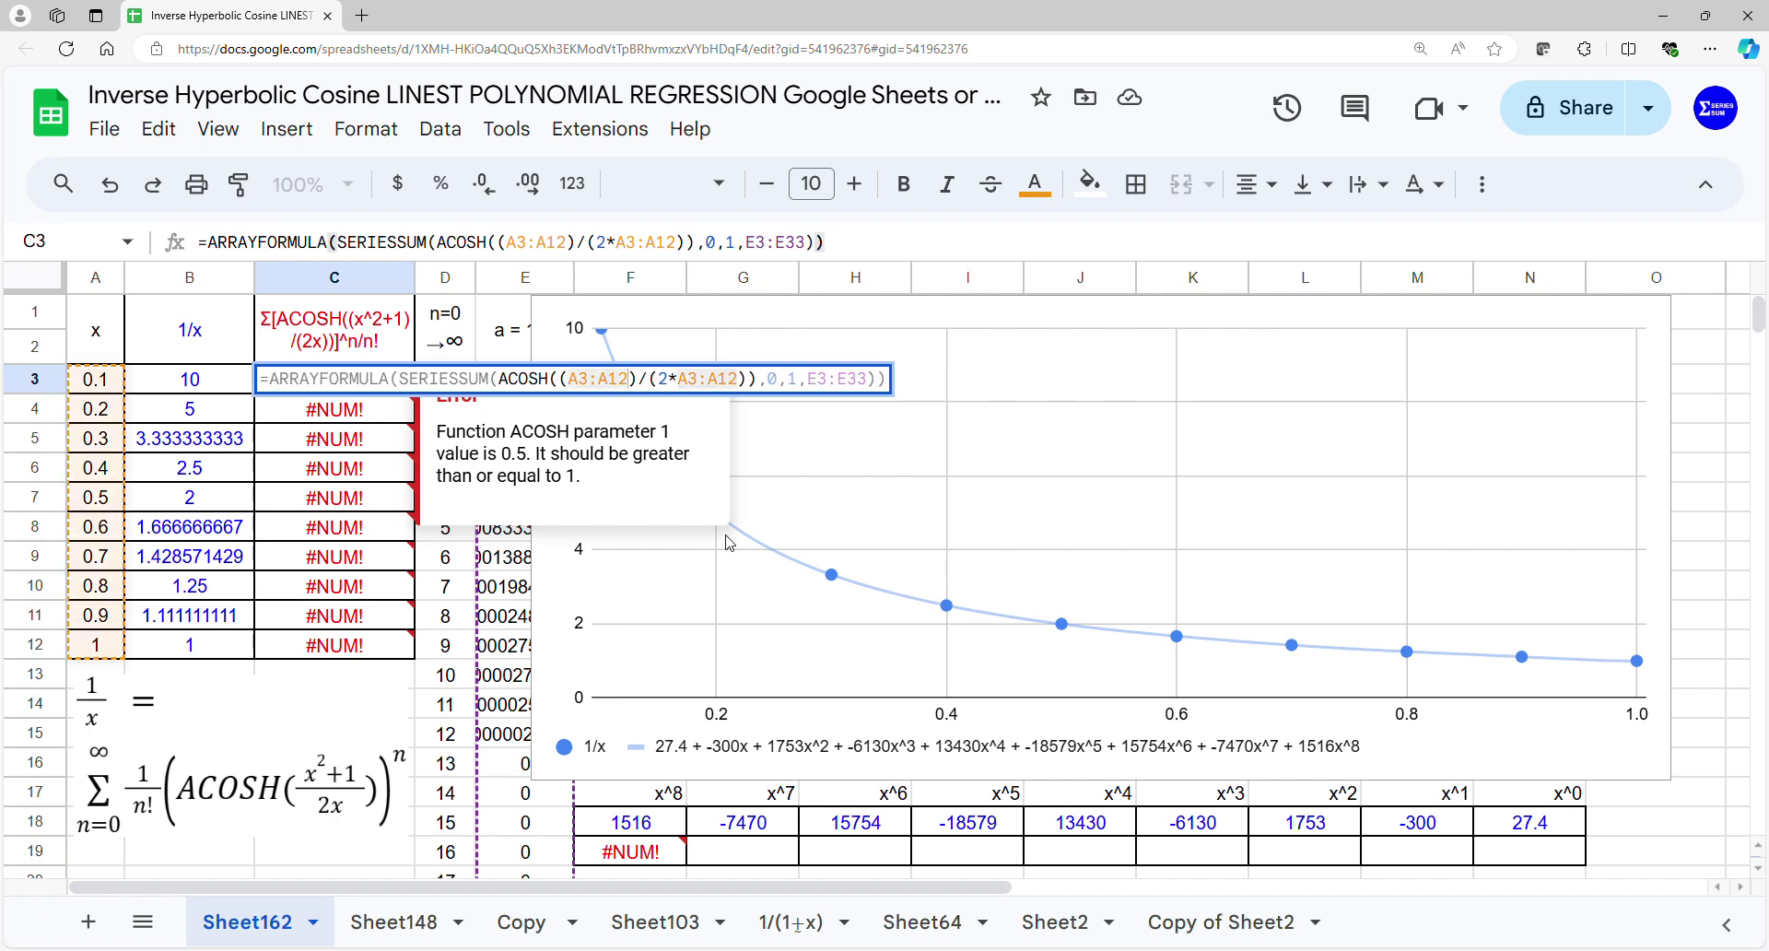
pyautogui.write('^2')
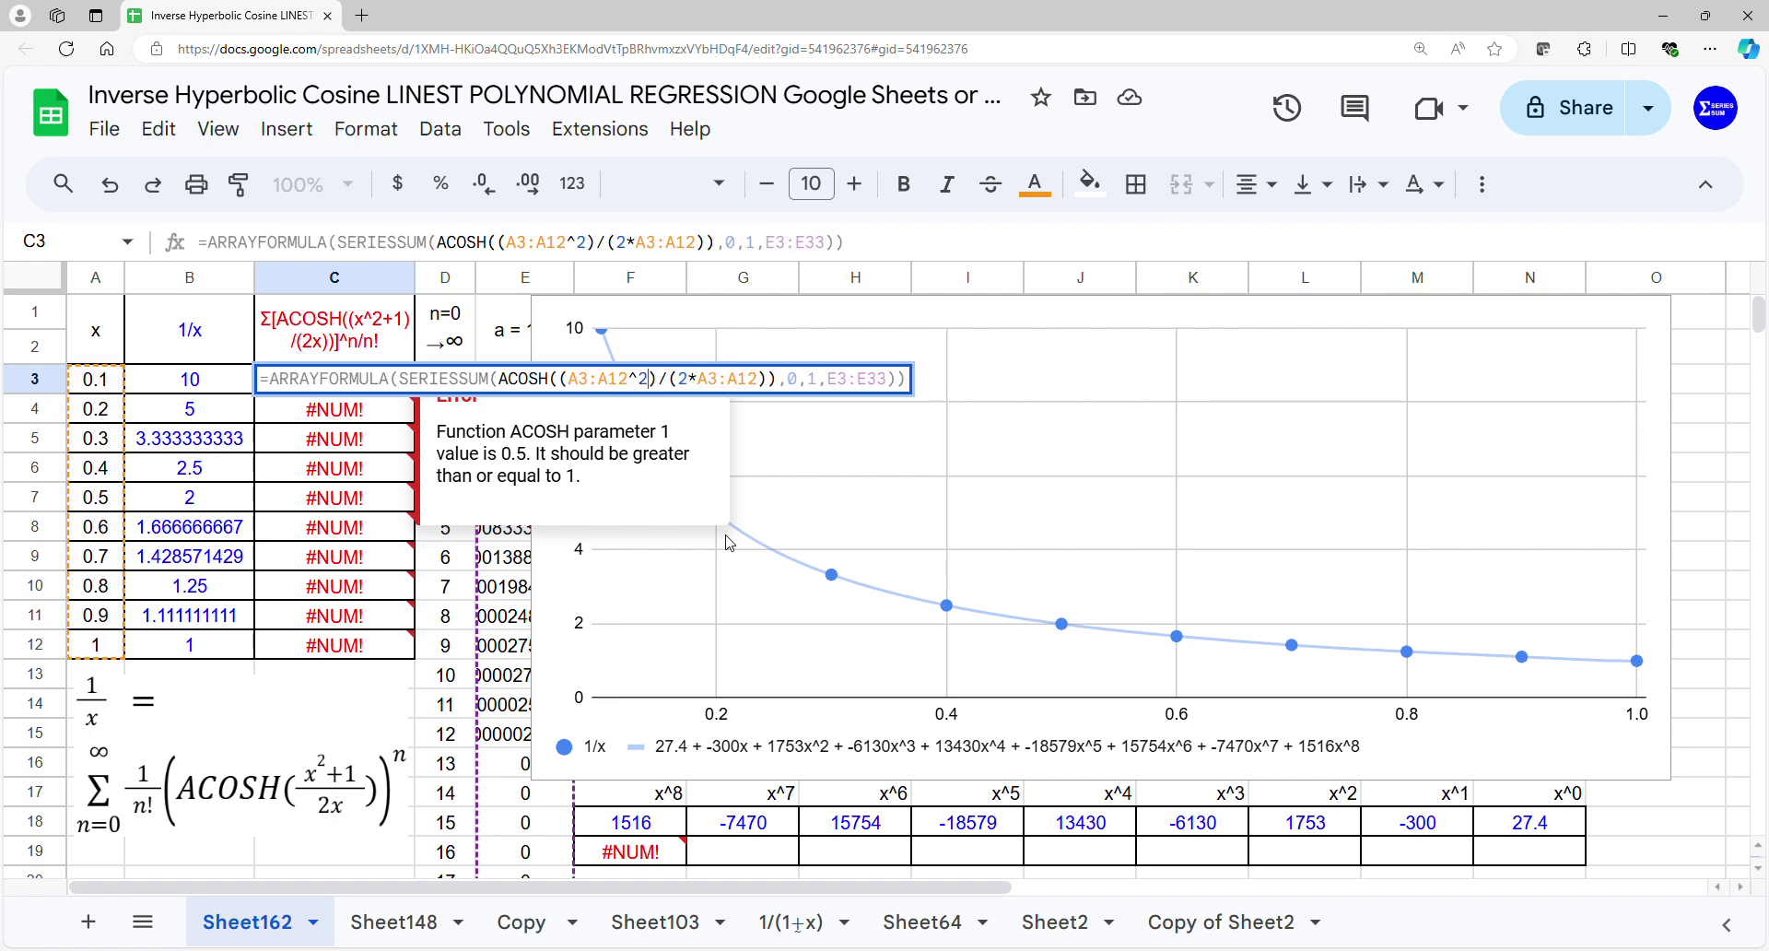
pyautogui.press('Return')
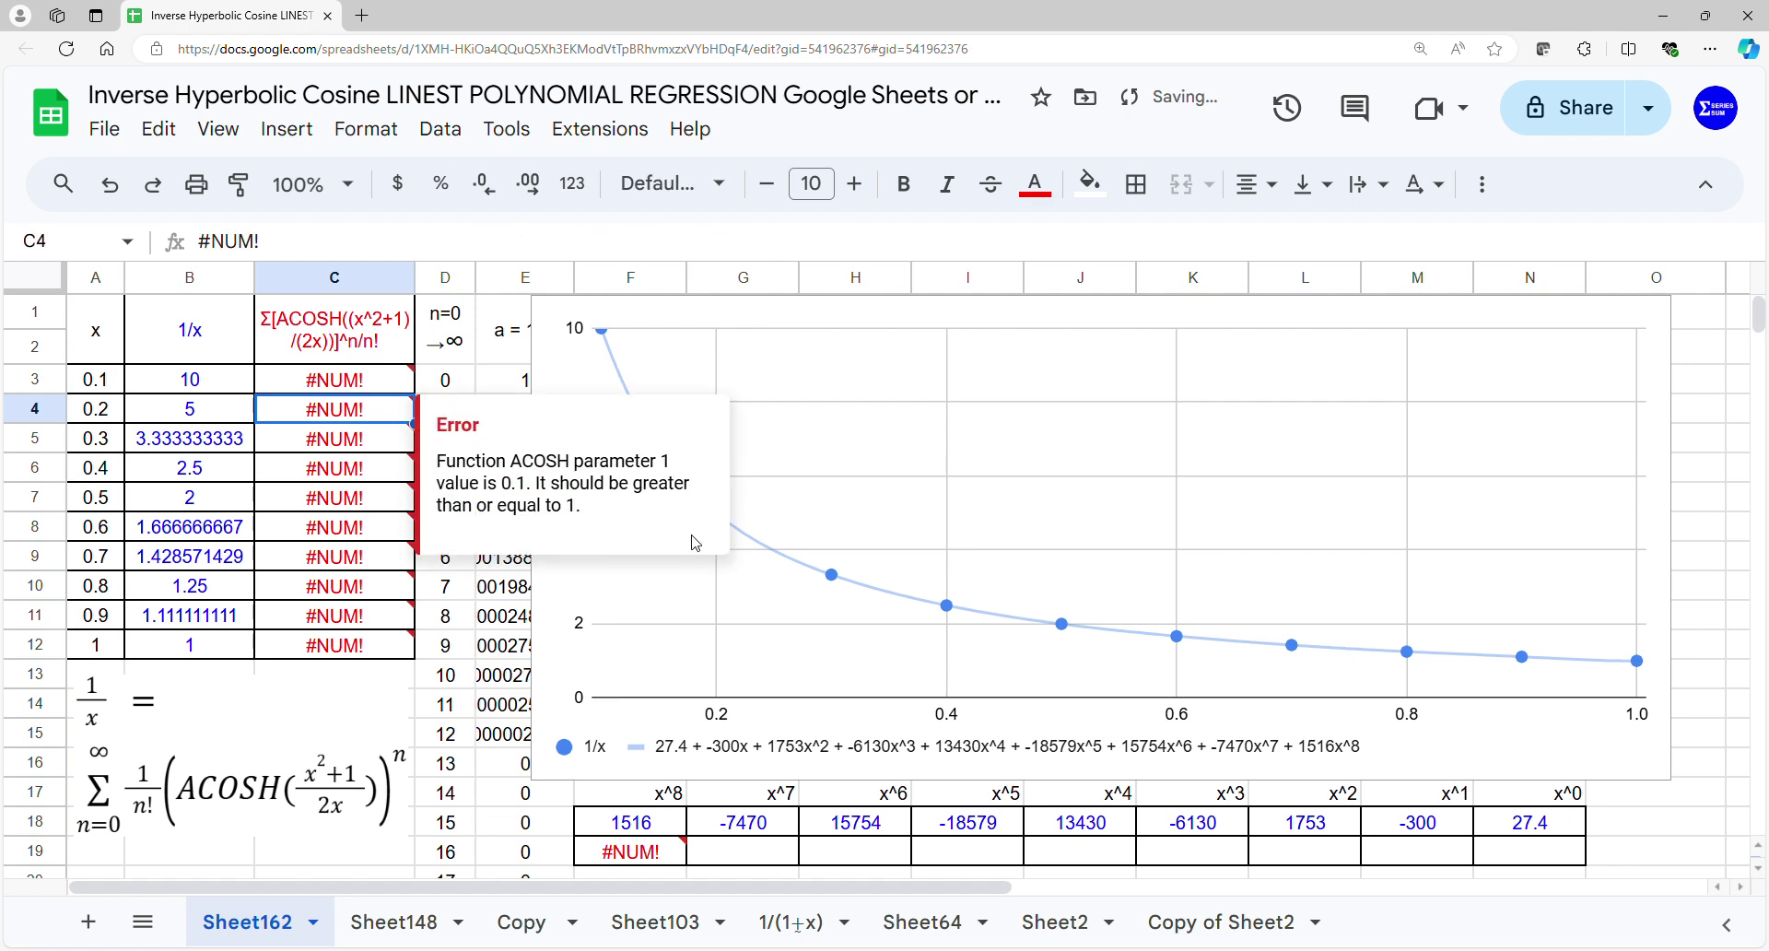
# Step: Add 1 to the ACOSH numerator in C3 so its argument reads (A3:A12^2+1)/(2*A3:A12)
pyautogui.doubleClick(362, 385)
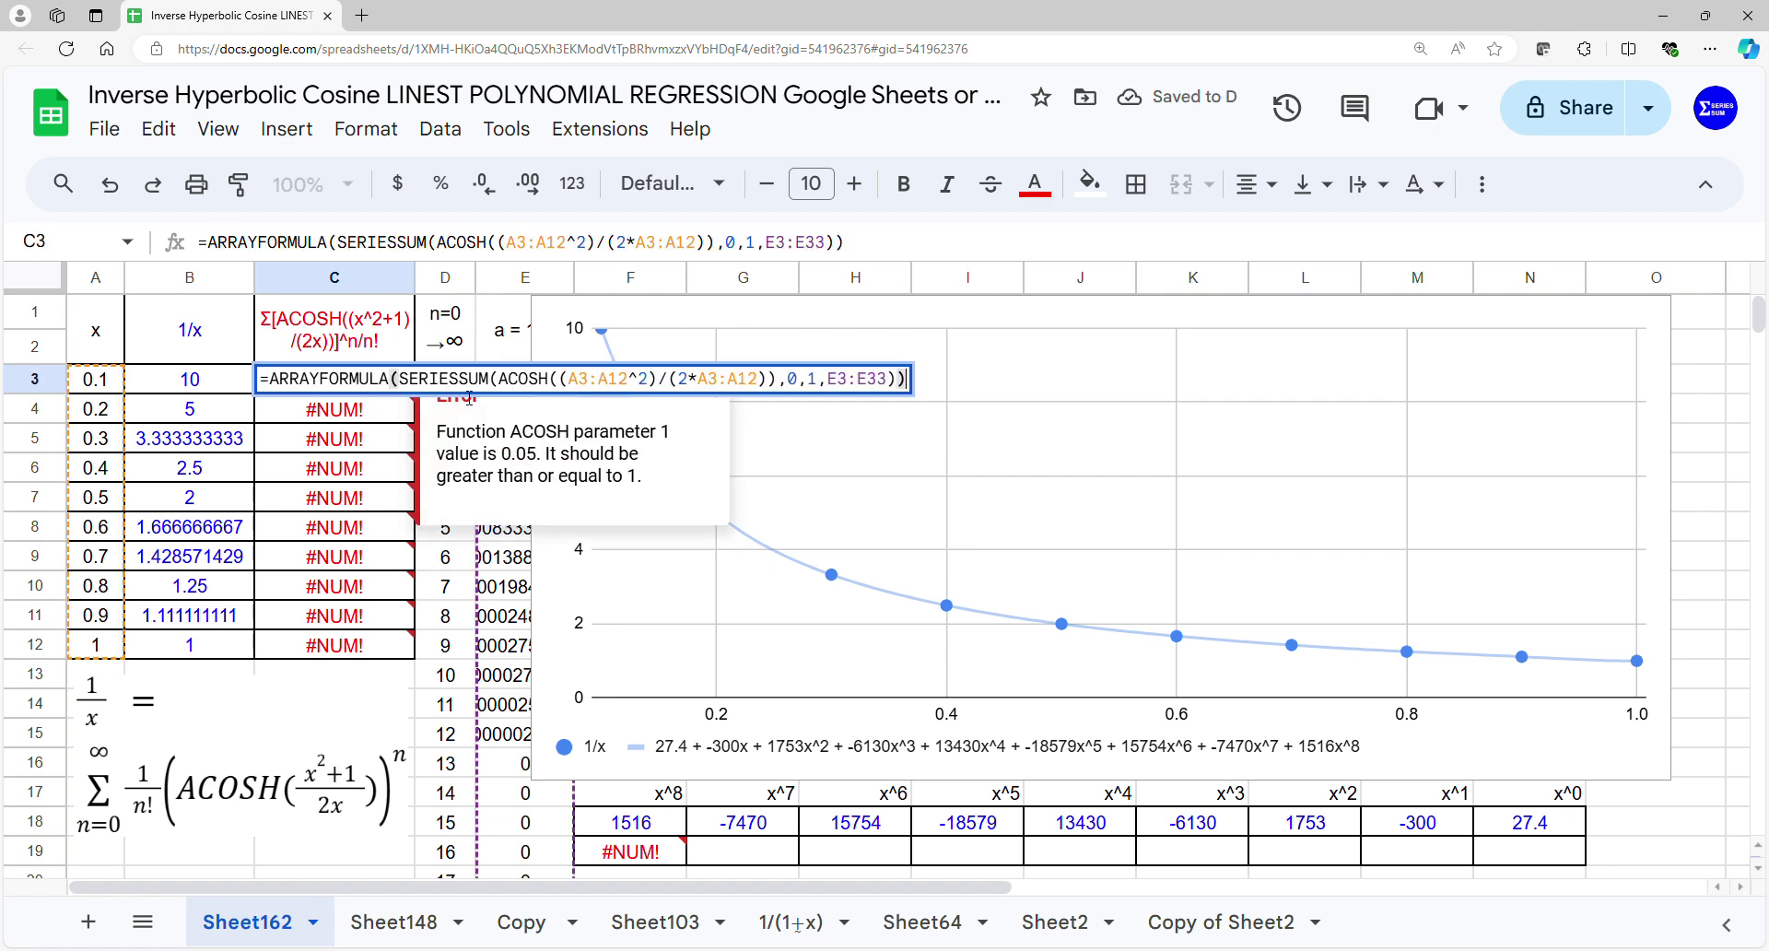
pyautogui.click(648, 385)
pyautogui.write('+')
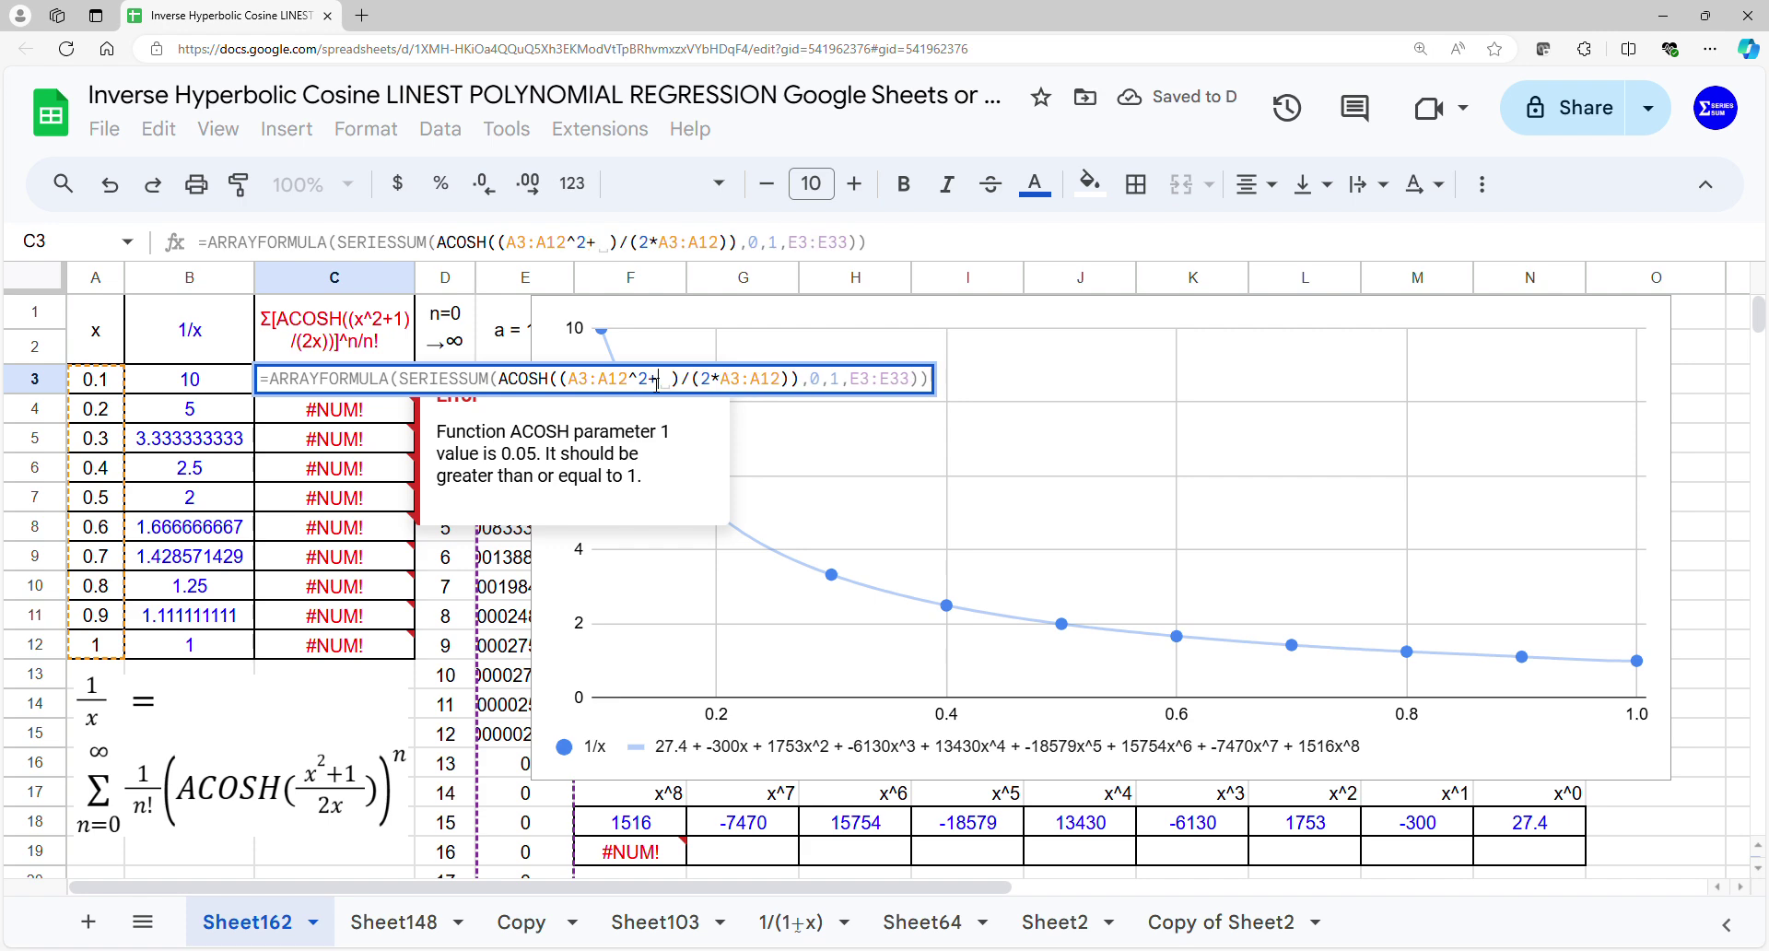
pyautogui.write('1')
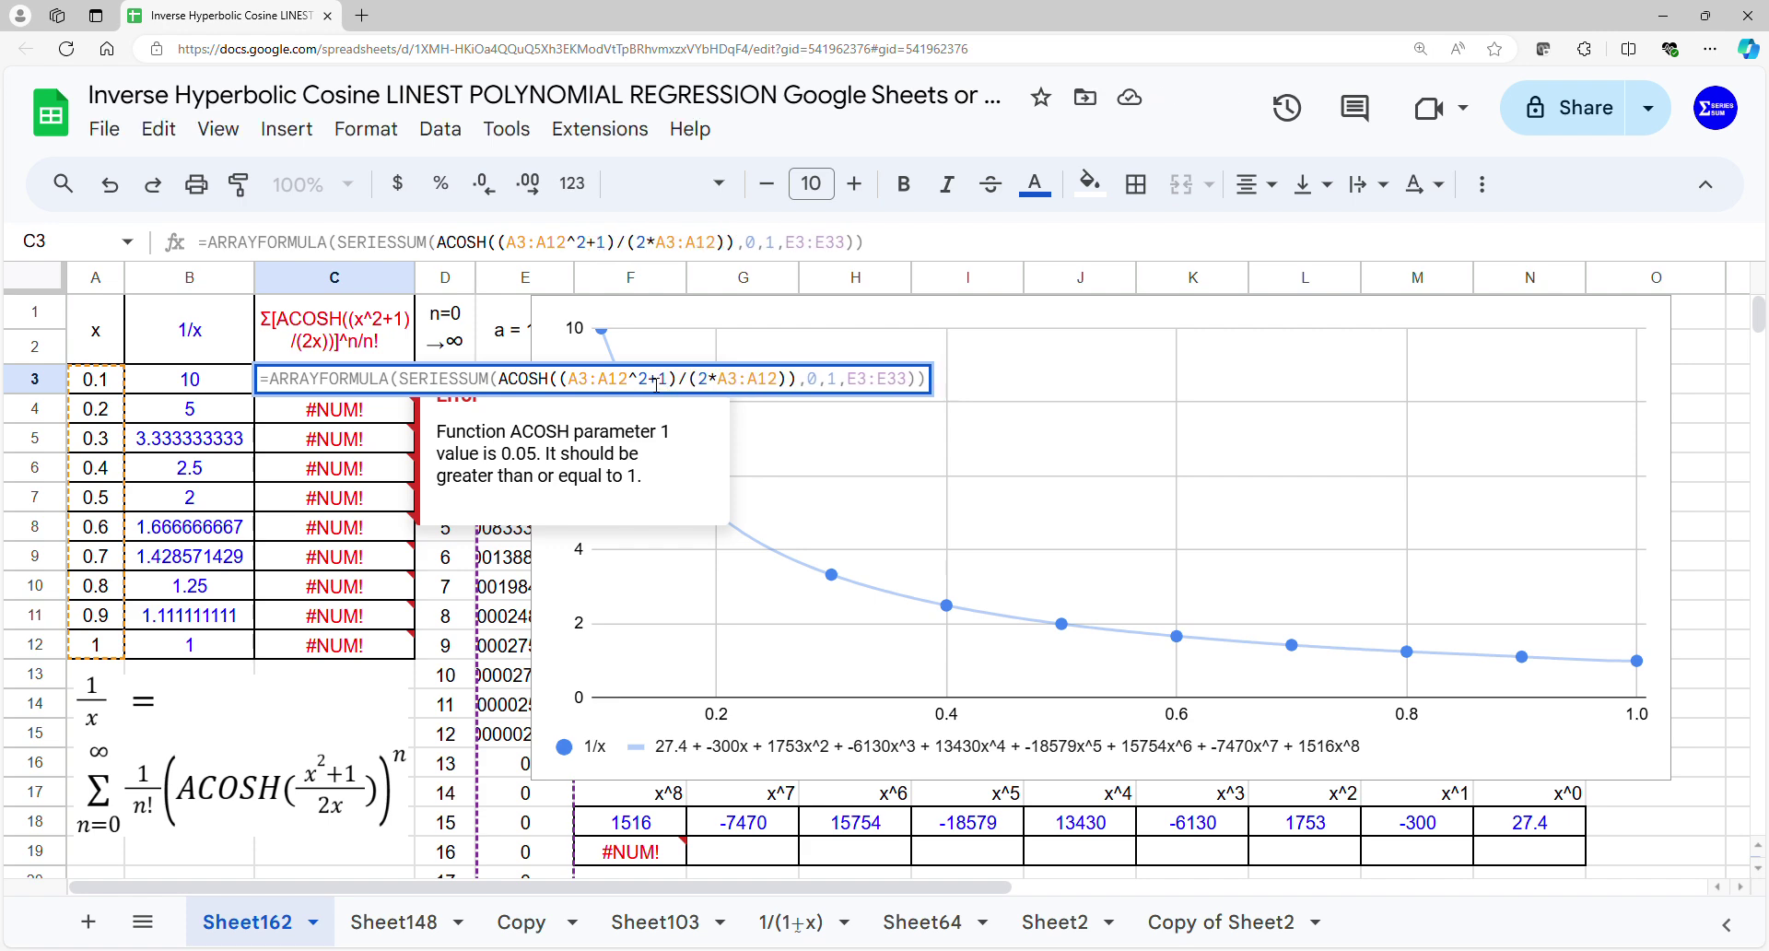
pyautogui.press('Return')
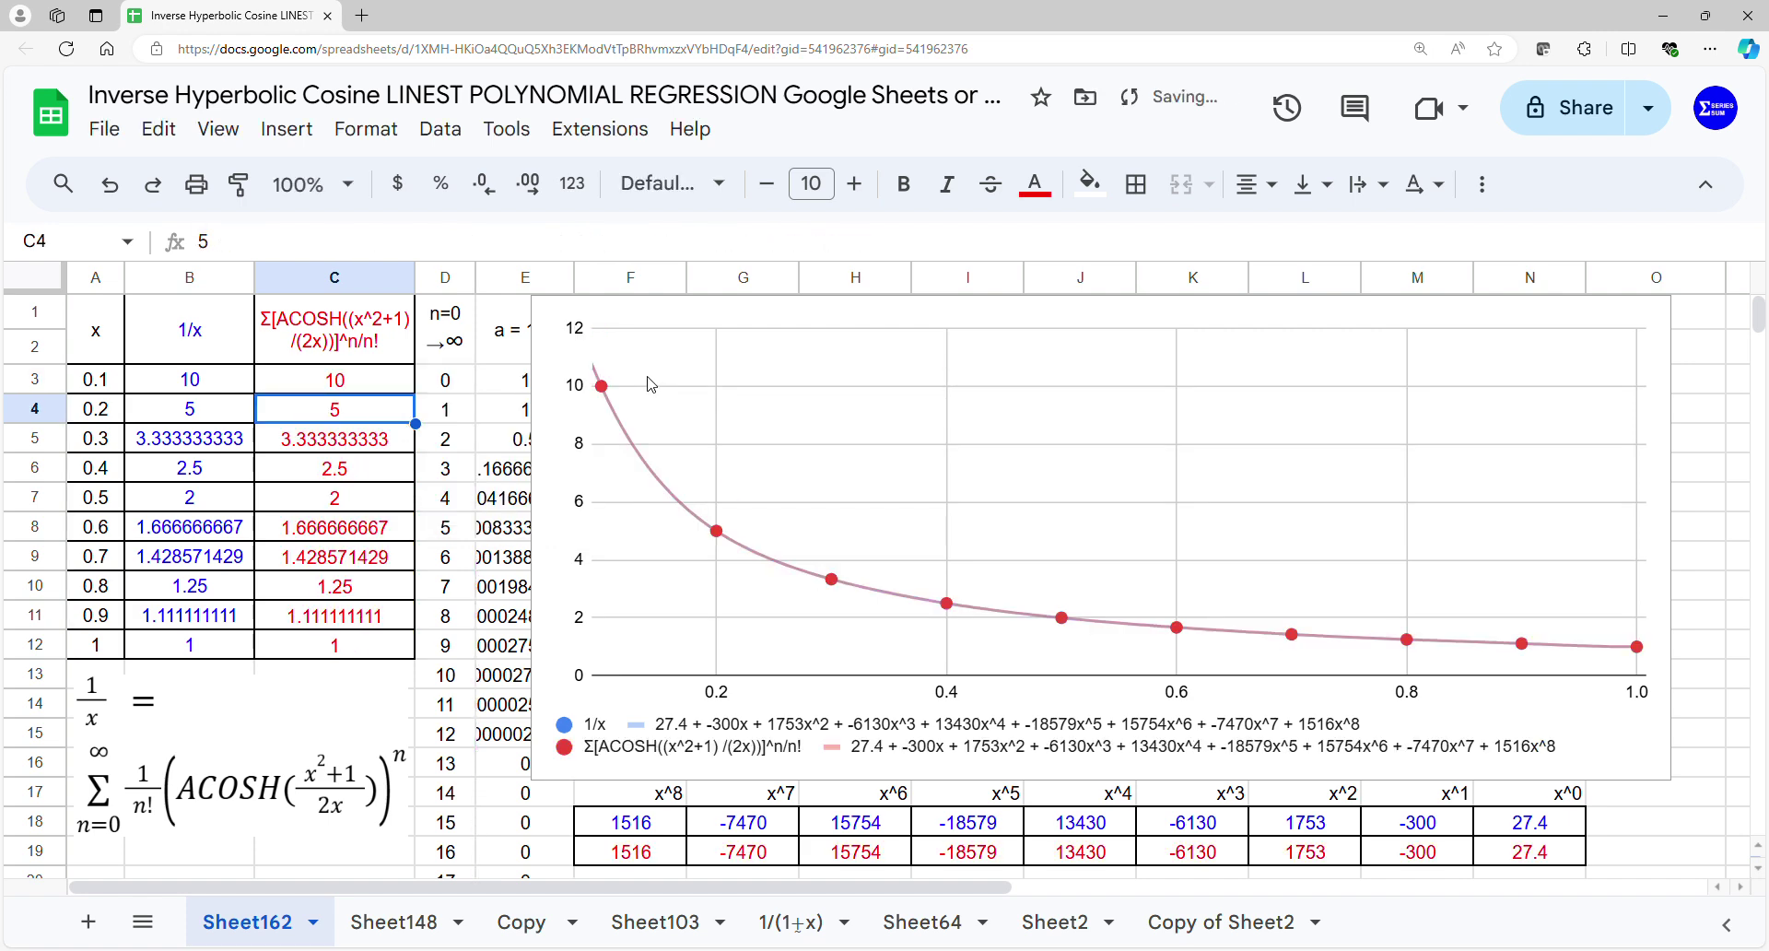
# Step: Highlight the x^0 coefficients in N17:N19 and narrow the chart slightly from its right edge
pyautogui.moveTo(1546, 853); pyautogui.dragTo(1539, 794)
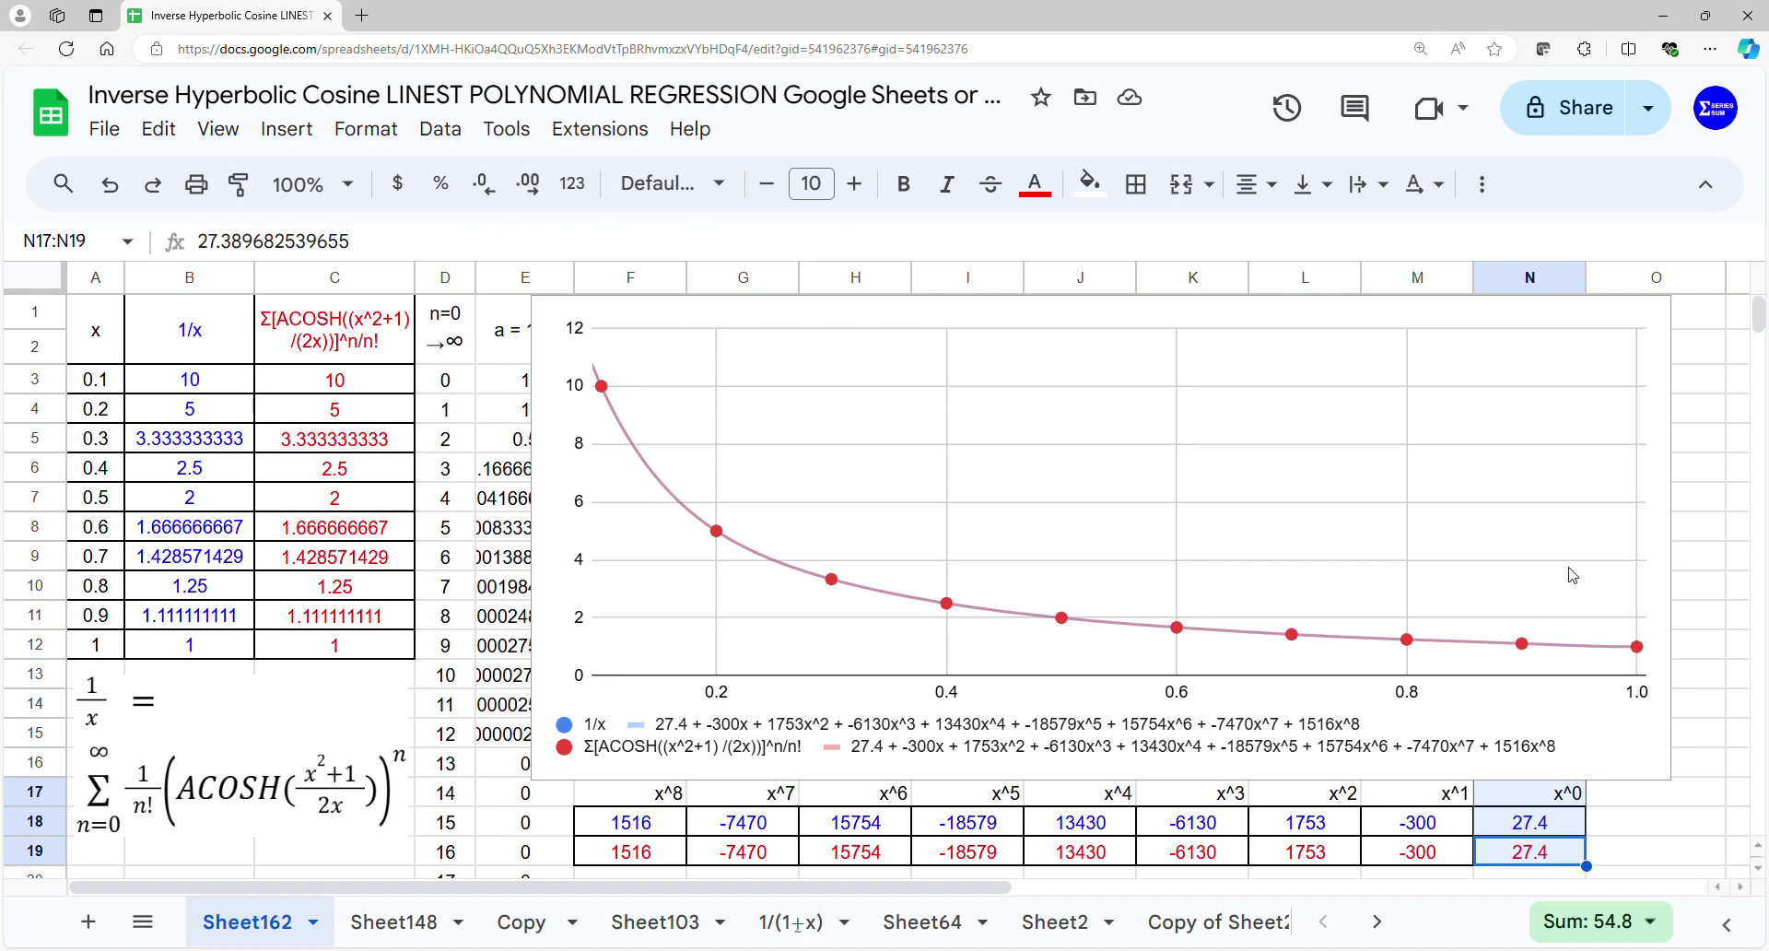
pyautogui.click(1659, 574)
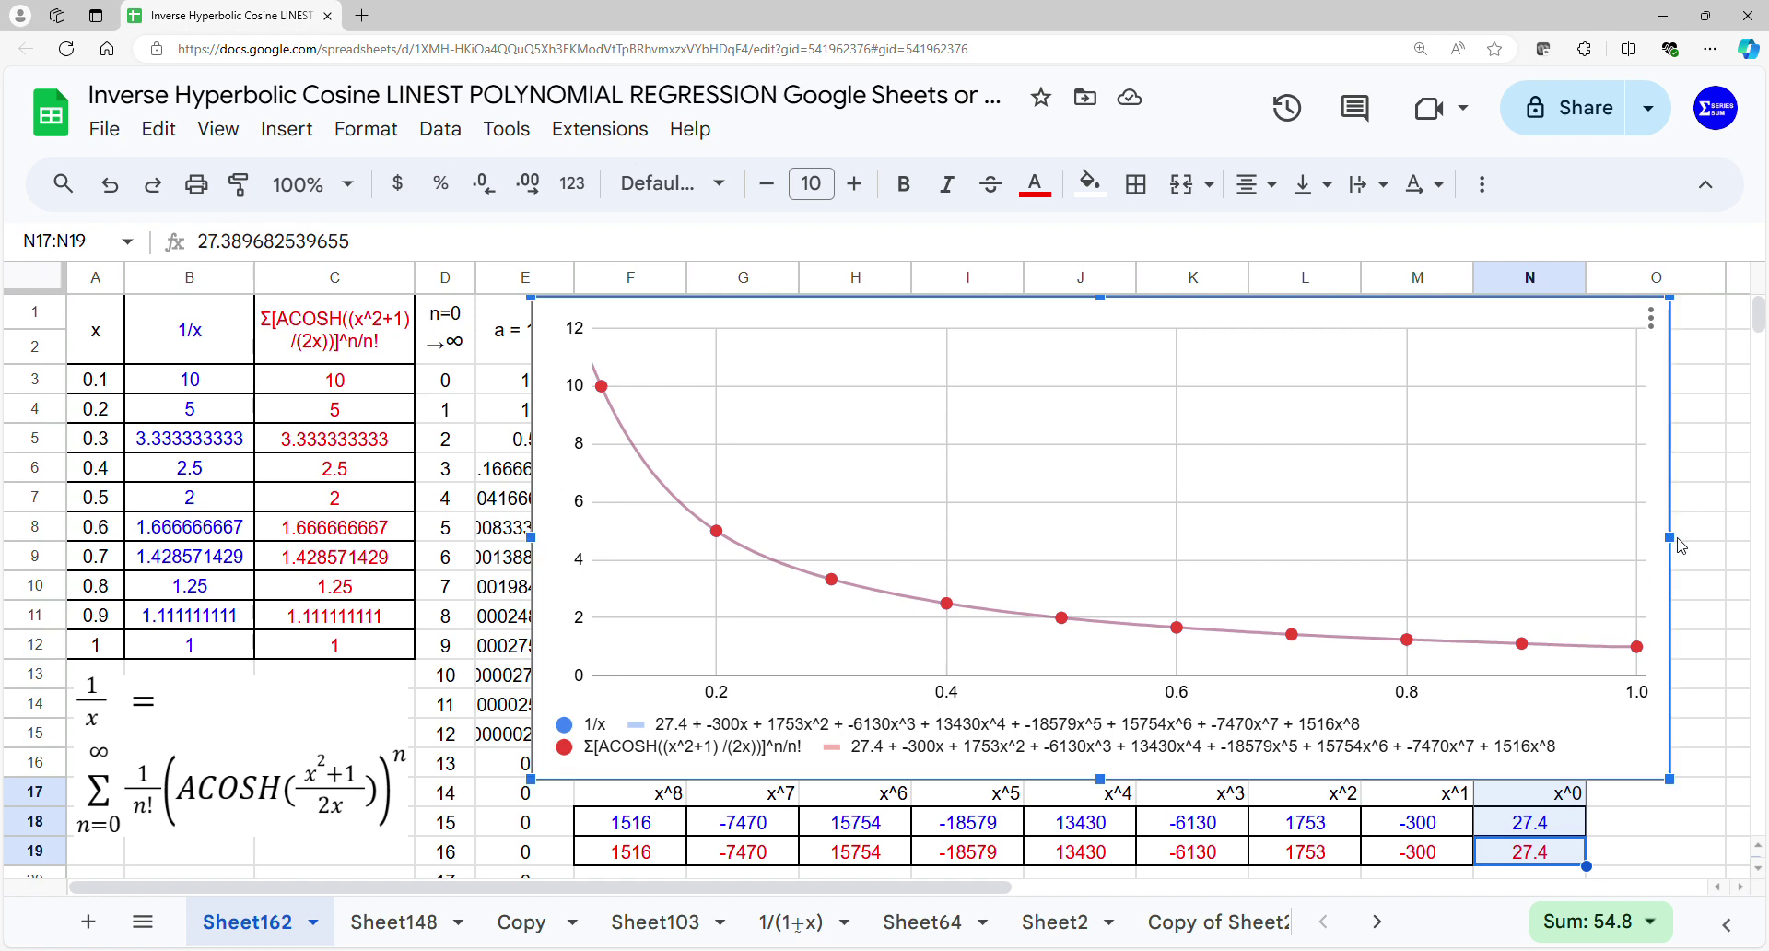
pyautogui.moveTo(1683, 541); pyautogui.dragTo(1642, 541)
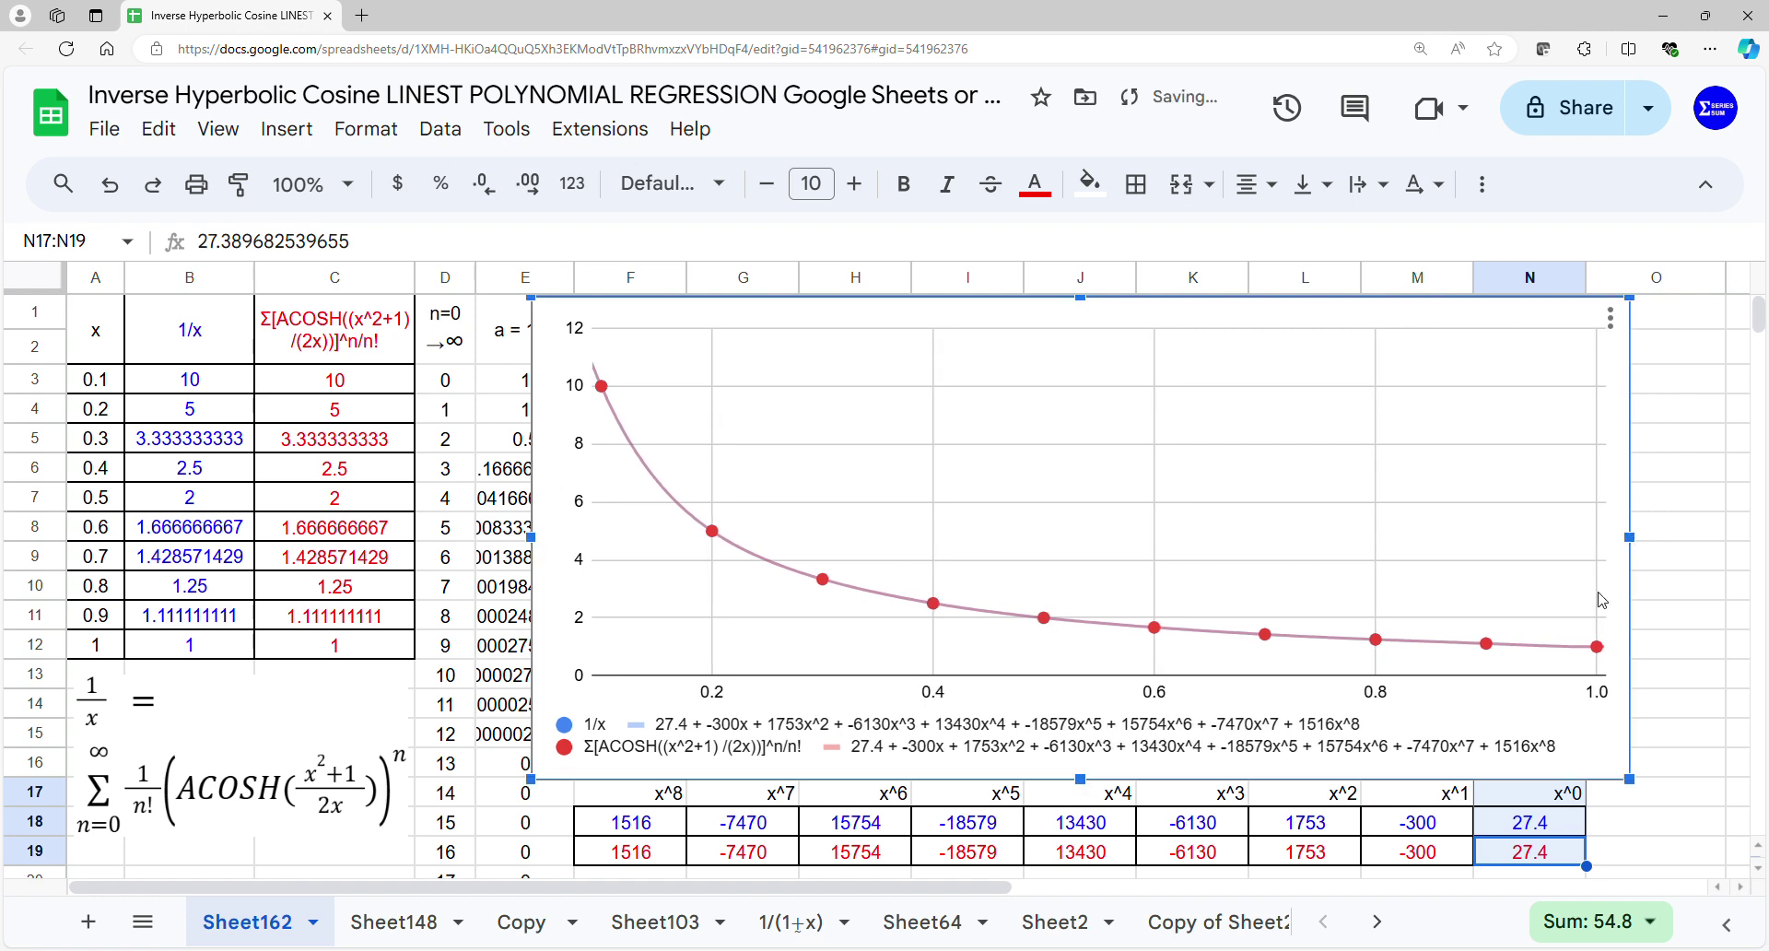
# Step: Compare the LINEST coefficients from x^1 through x^8 in rows 17 to 19 with the trendline equations in the chart legend
pyautogui.moveTo(1433, 858); pyautogui.dragTo(1441, 803)
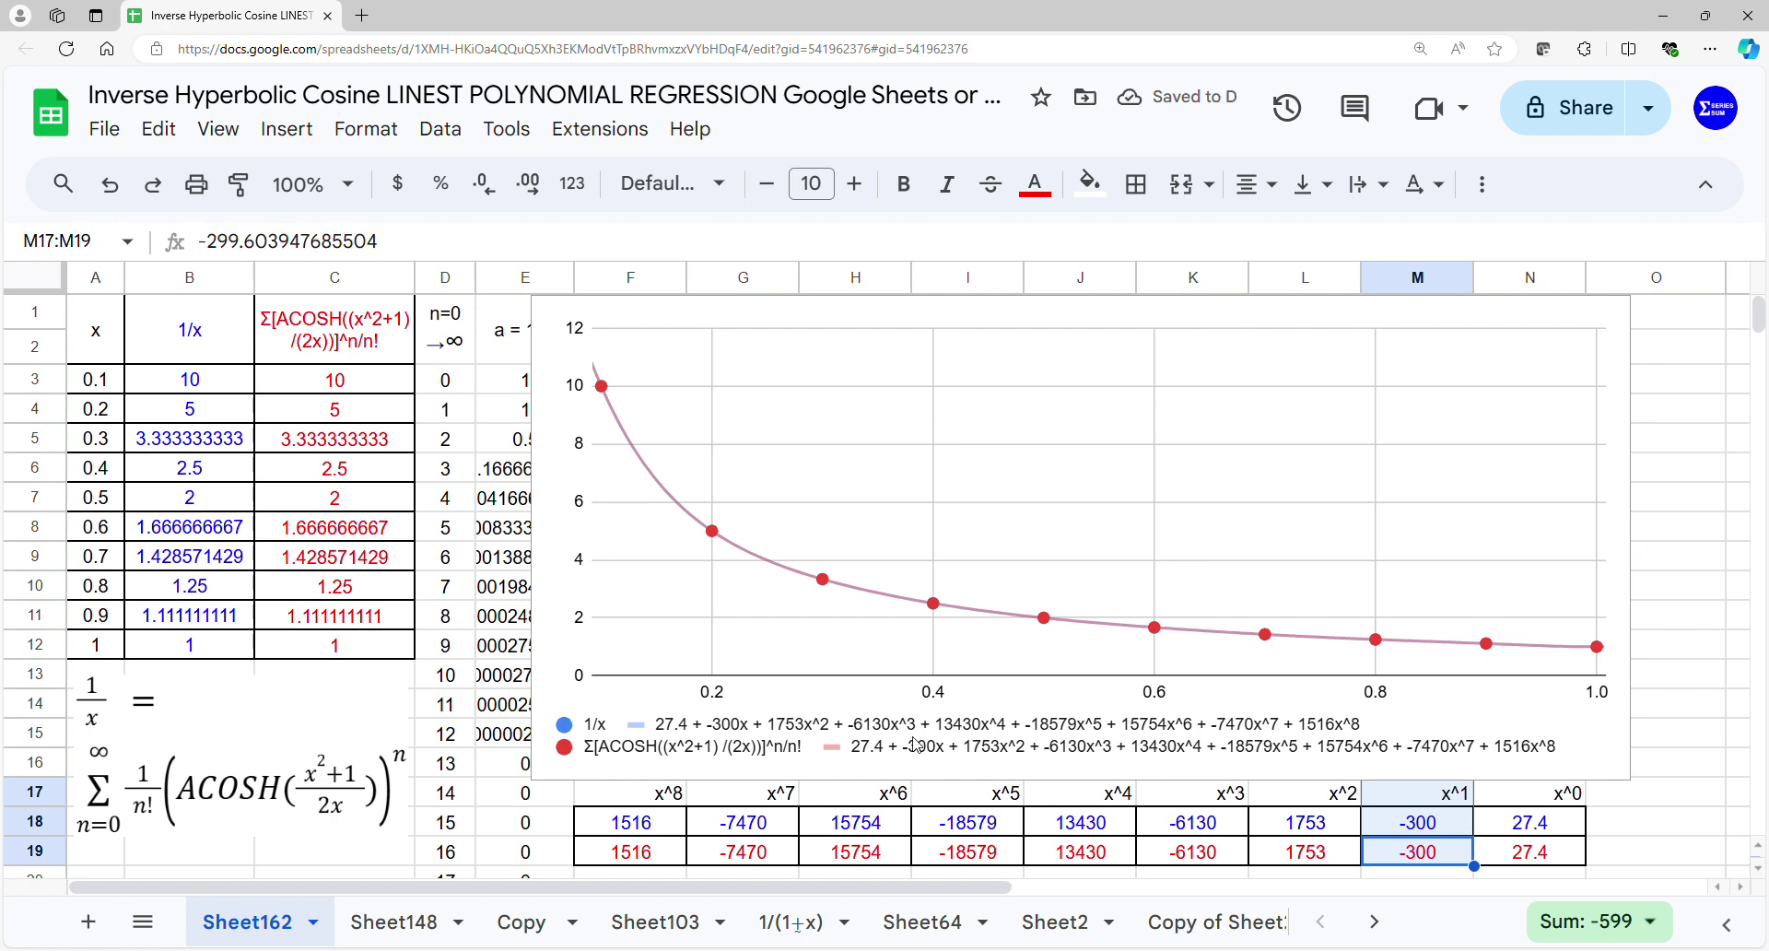
pyautogui.moveTo(1276, 851); pyautogui.dragTo(1281, 798)
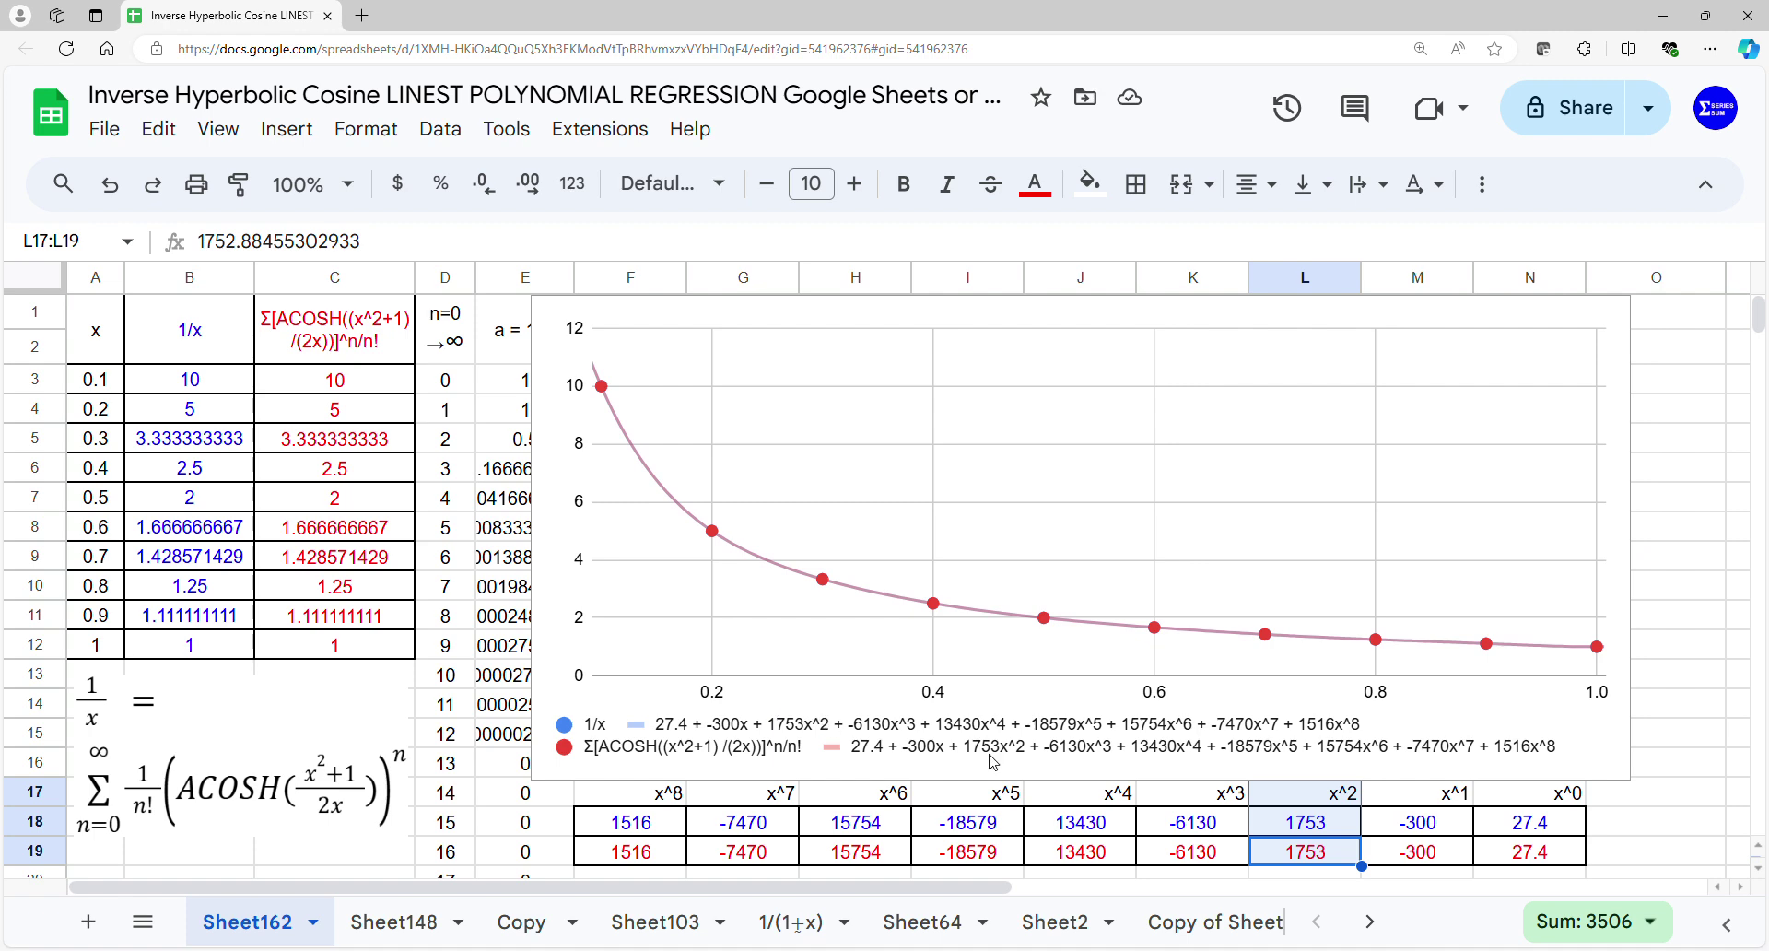
pyautogui.moveTo(1182, 853); pyautogui.dragTo(1184, 825)
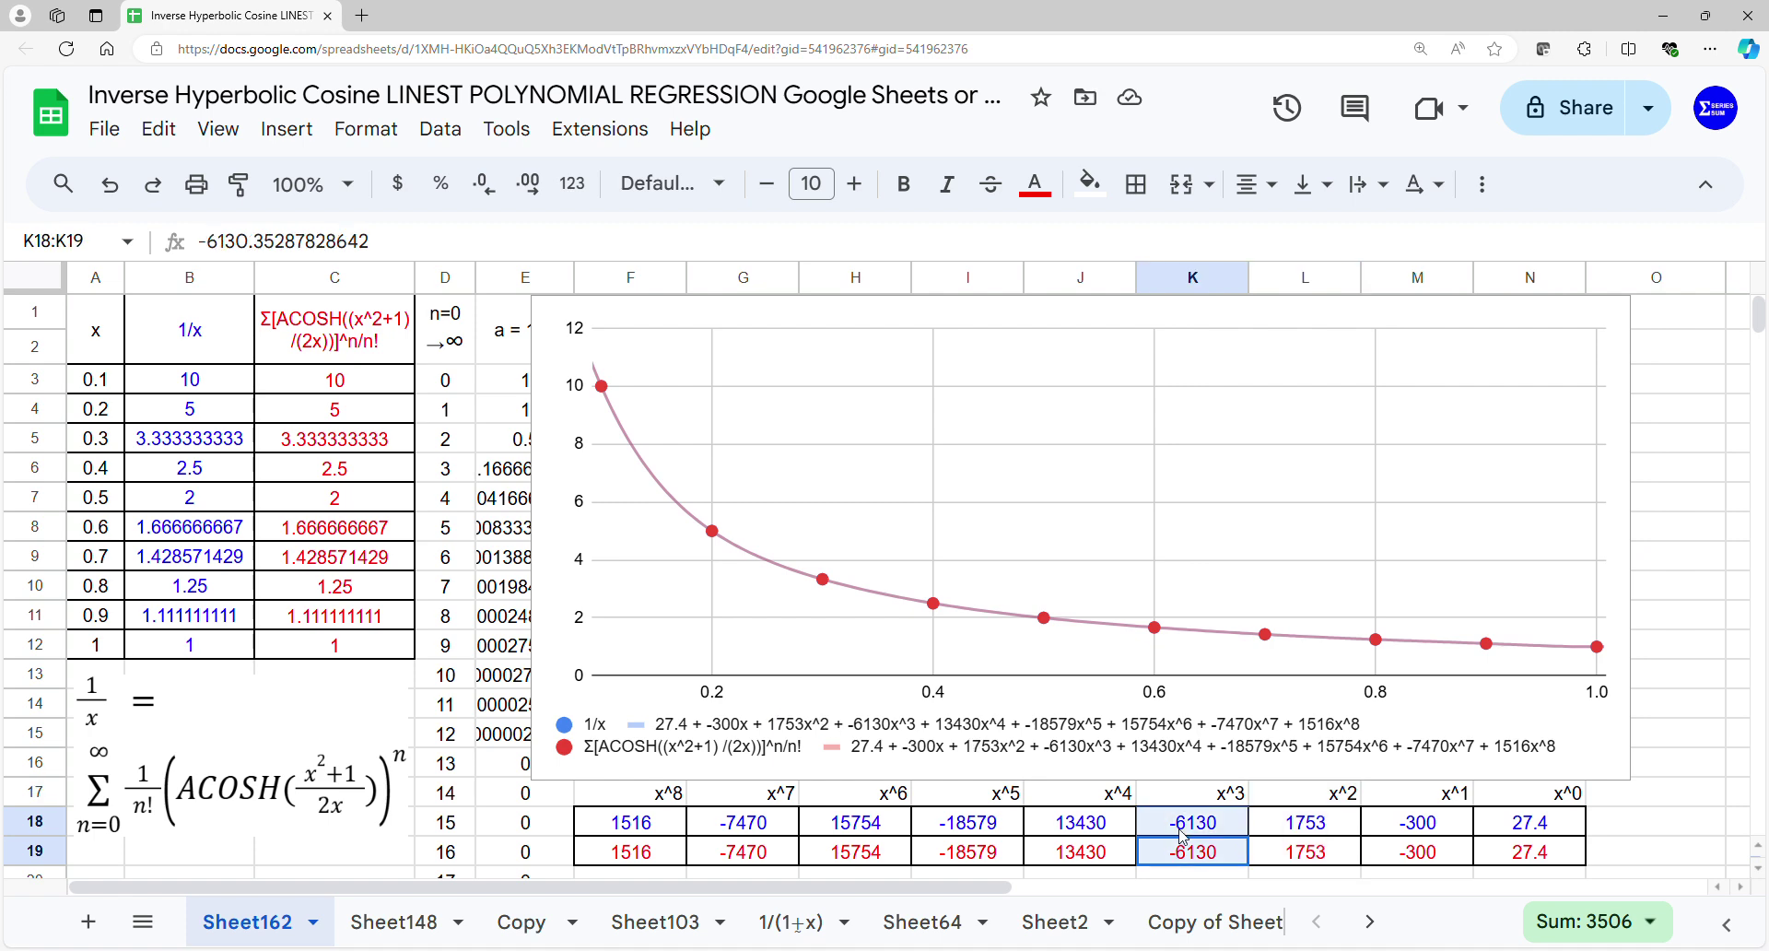
pyautogui.click(1184, 799)
pyautogui.moveTo(1187, 842); pyautogui.dragTo(1185, 800)
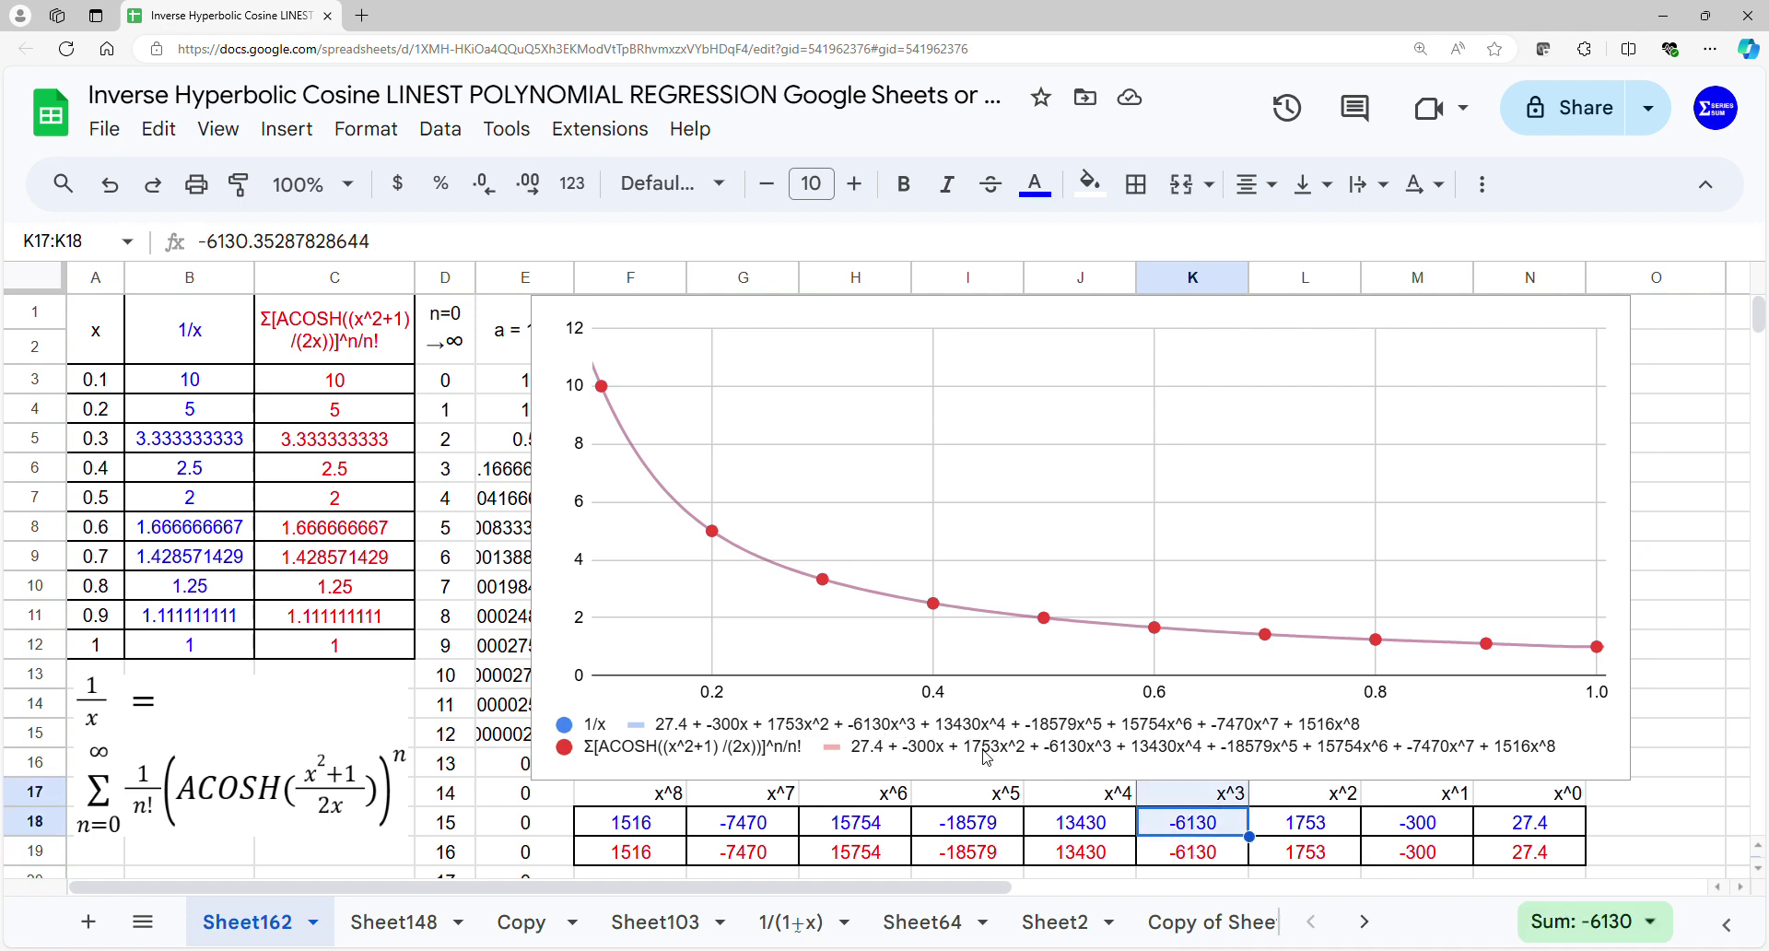
pyautogui.moveTo(1092, 794); pyautogui.dragTo(1088, 852)
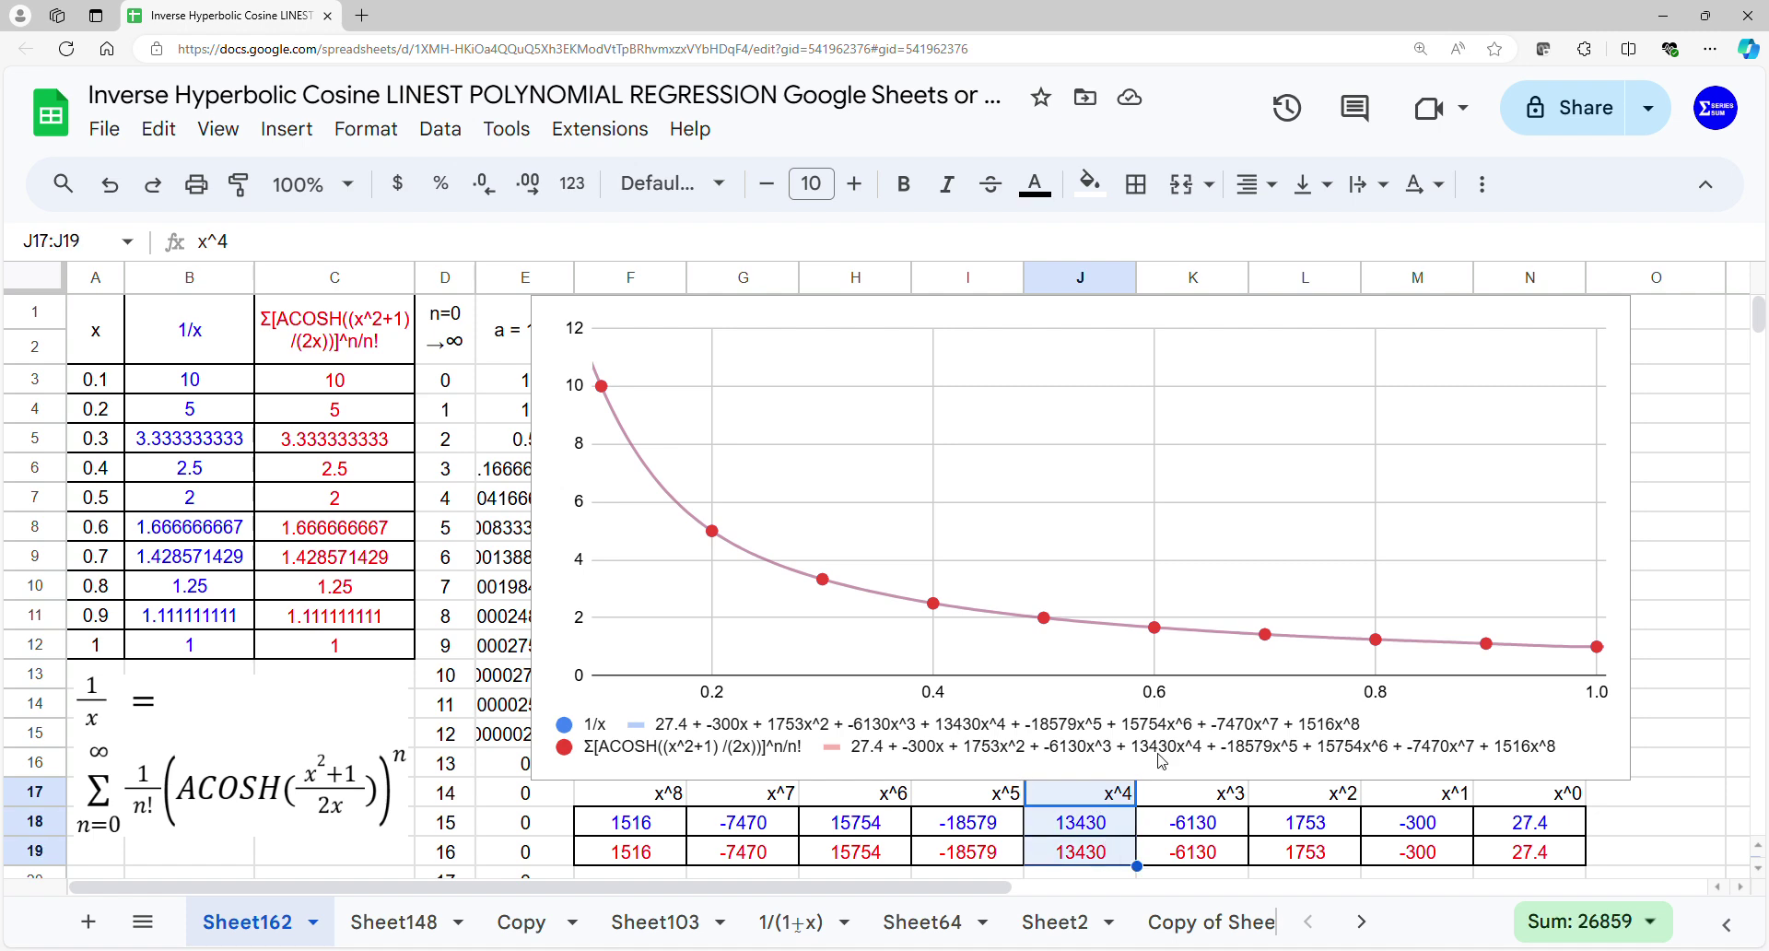
pyautogui.moveTo(967, 795); pyautogui.dragTo(974, 852)
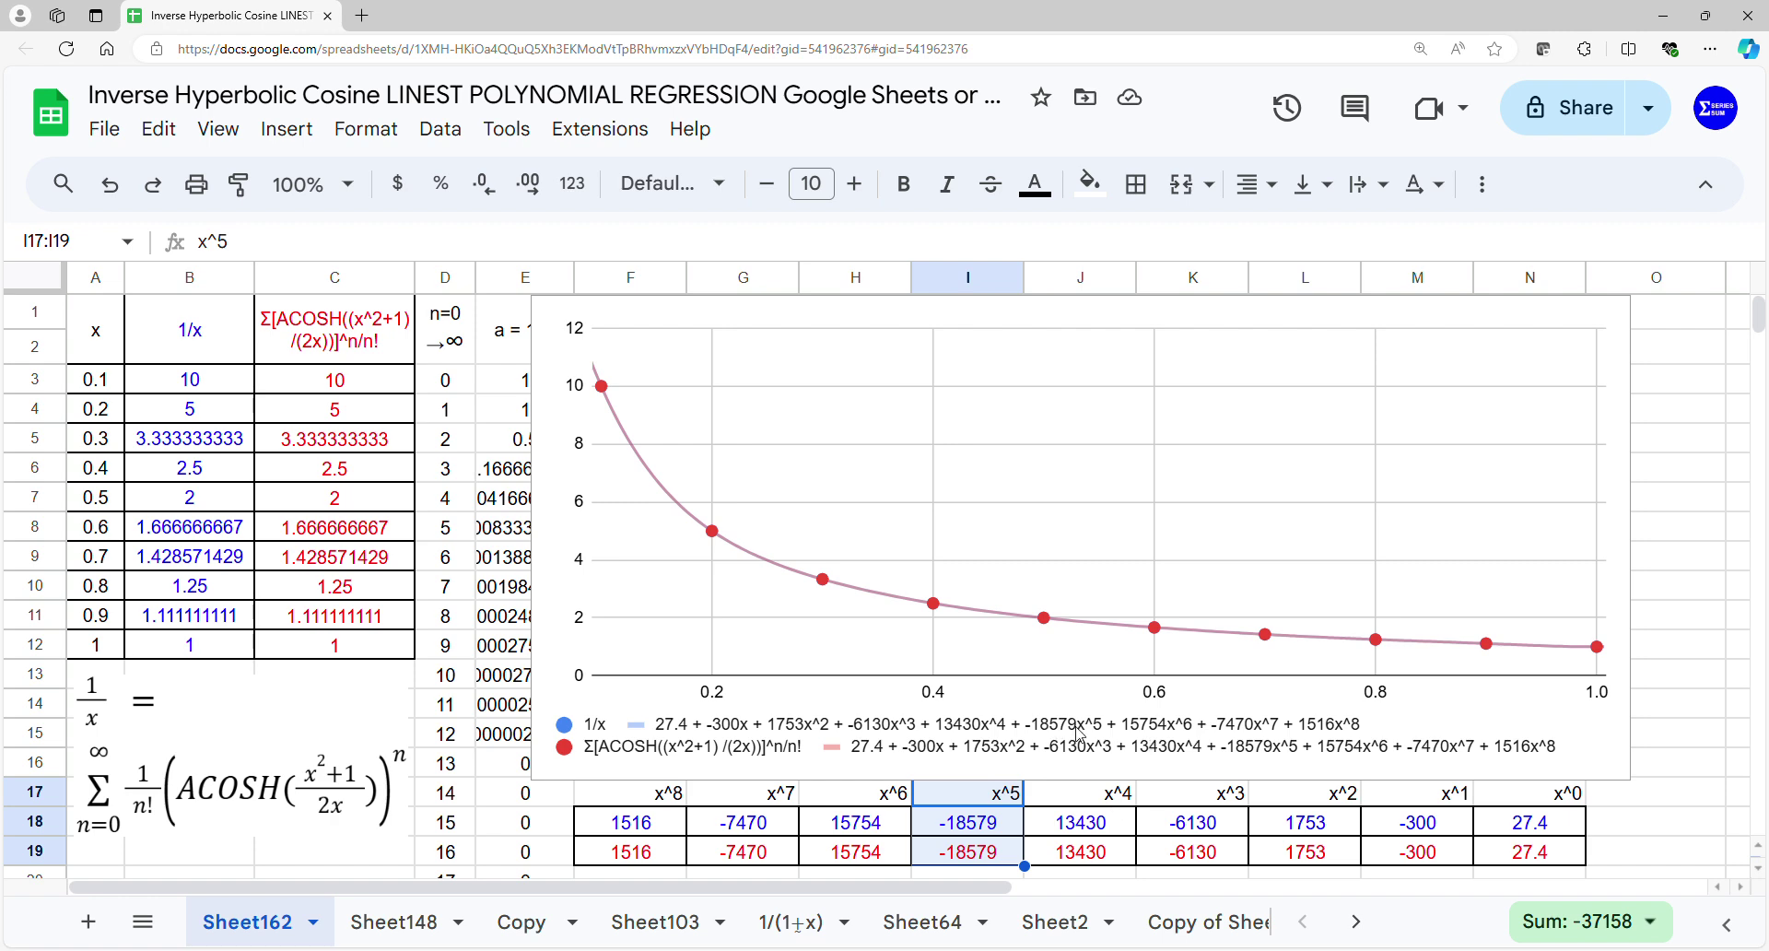
pyautogui.moveTo(857, 794); pyautogui.dragTo(866, 857)
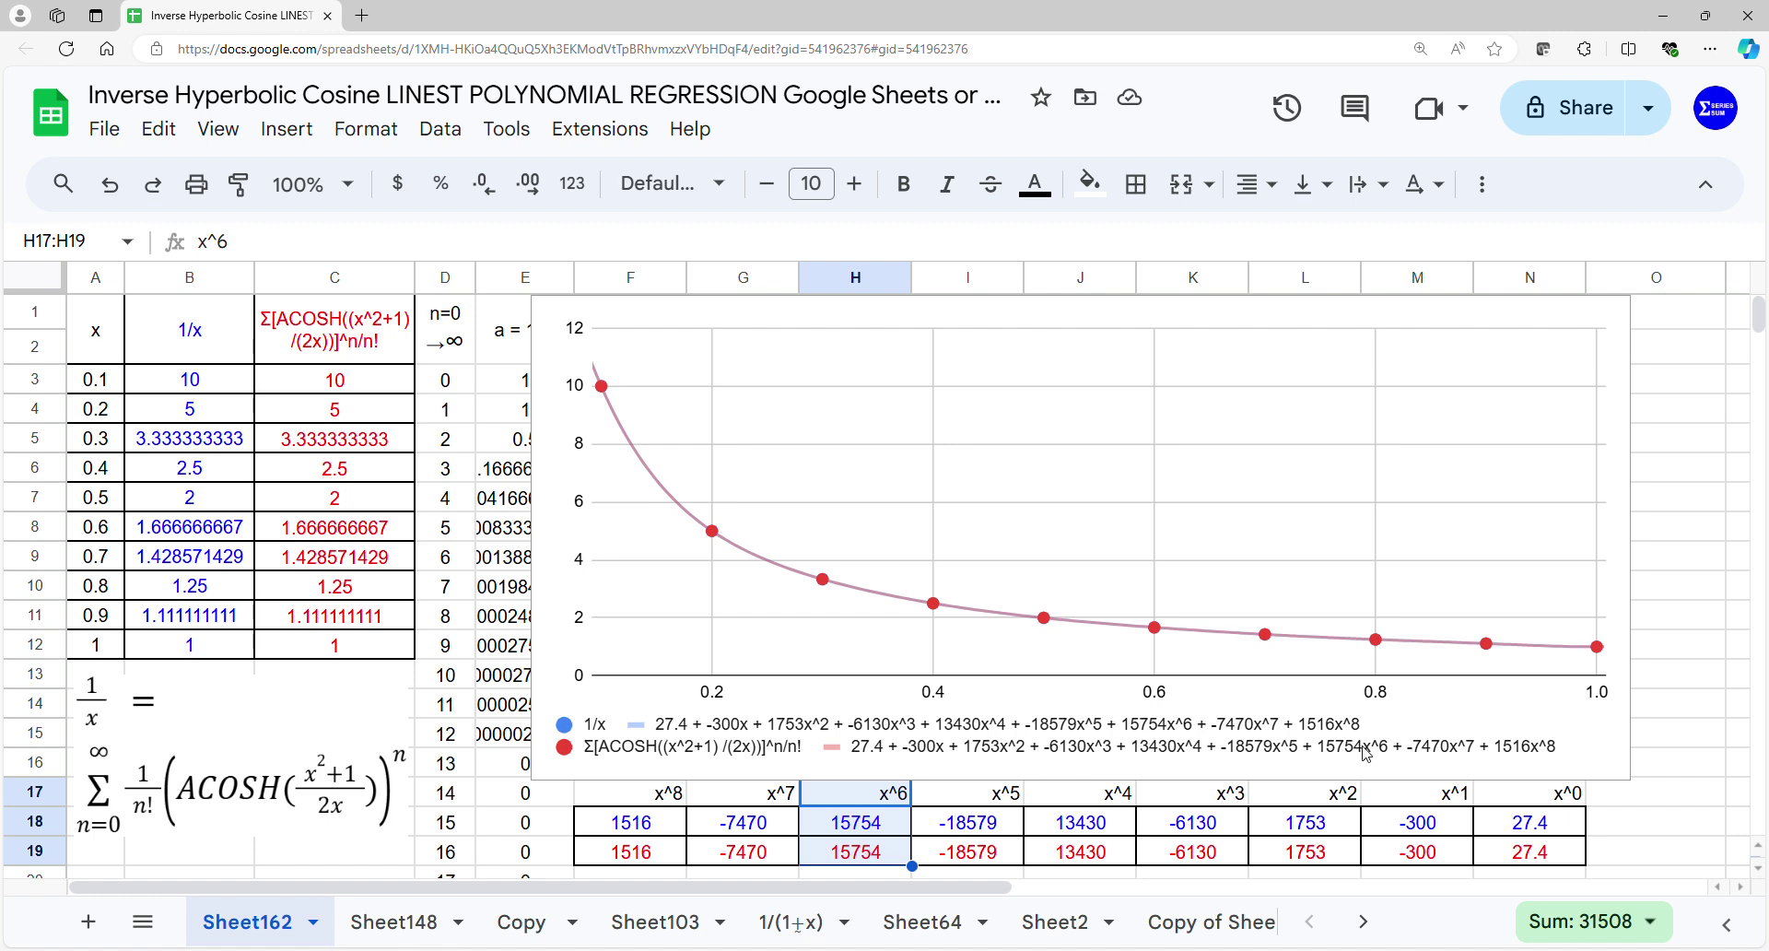
pyautogui.moveTo(765, 794); pyautogui.dragTo(791, 861)
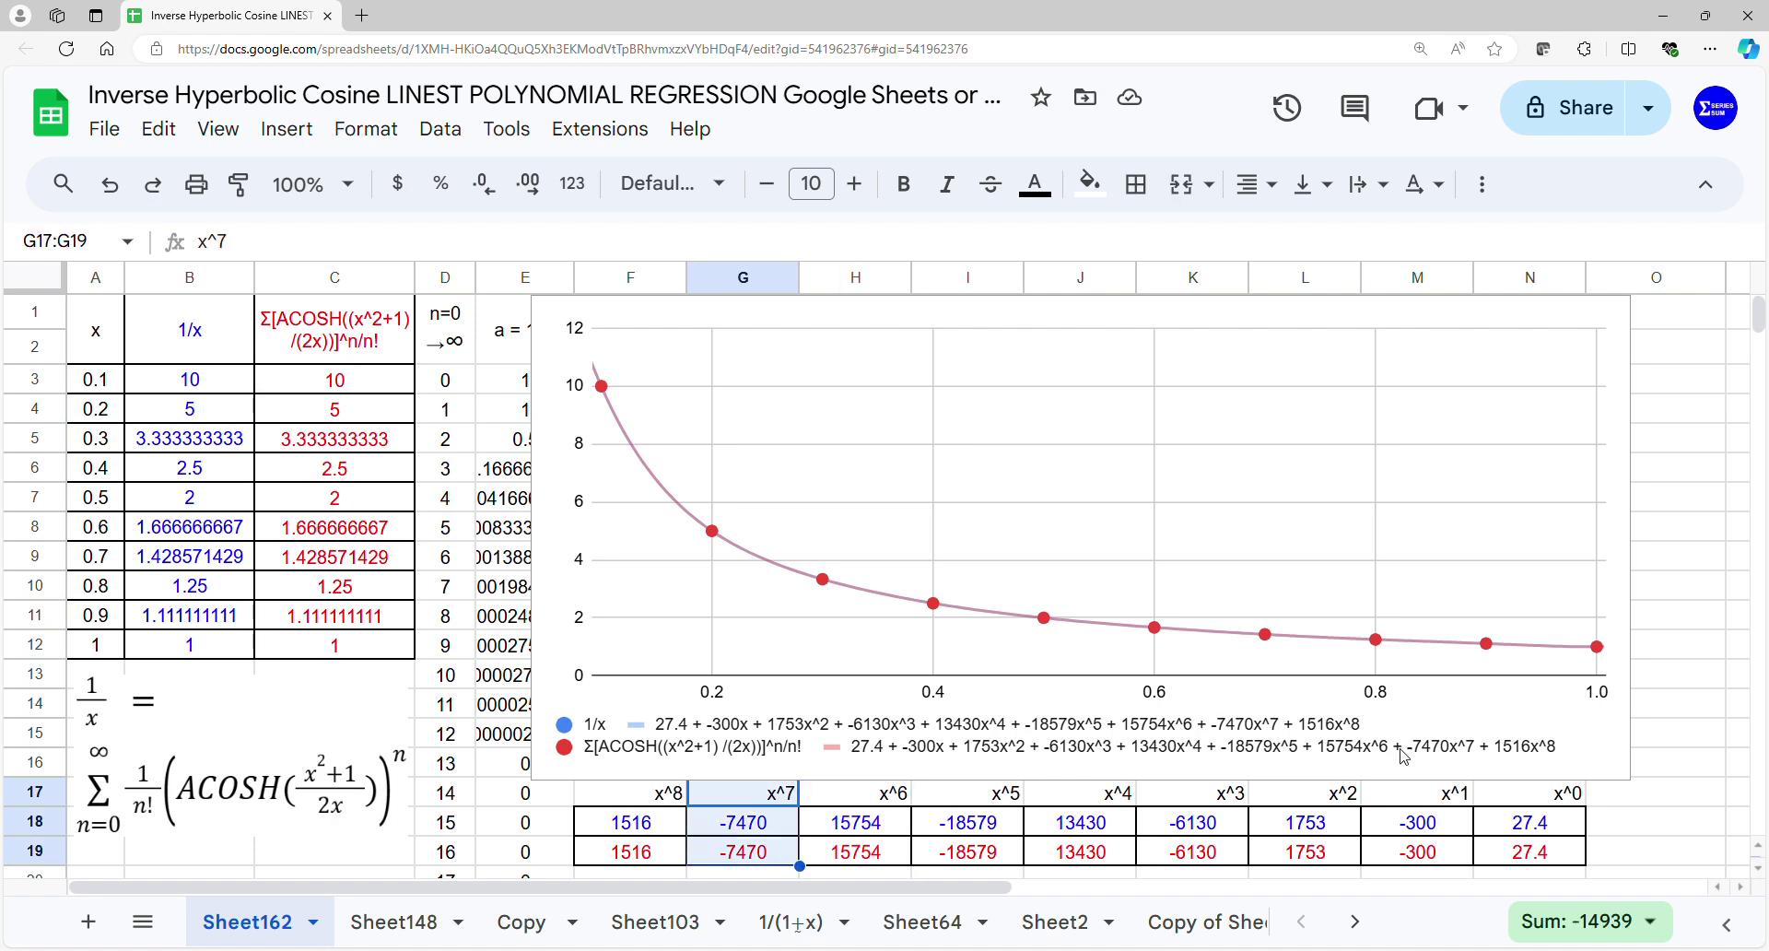
pyautogui.moveTo(635, 803); pyautogui.dragTo(650, 853)
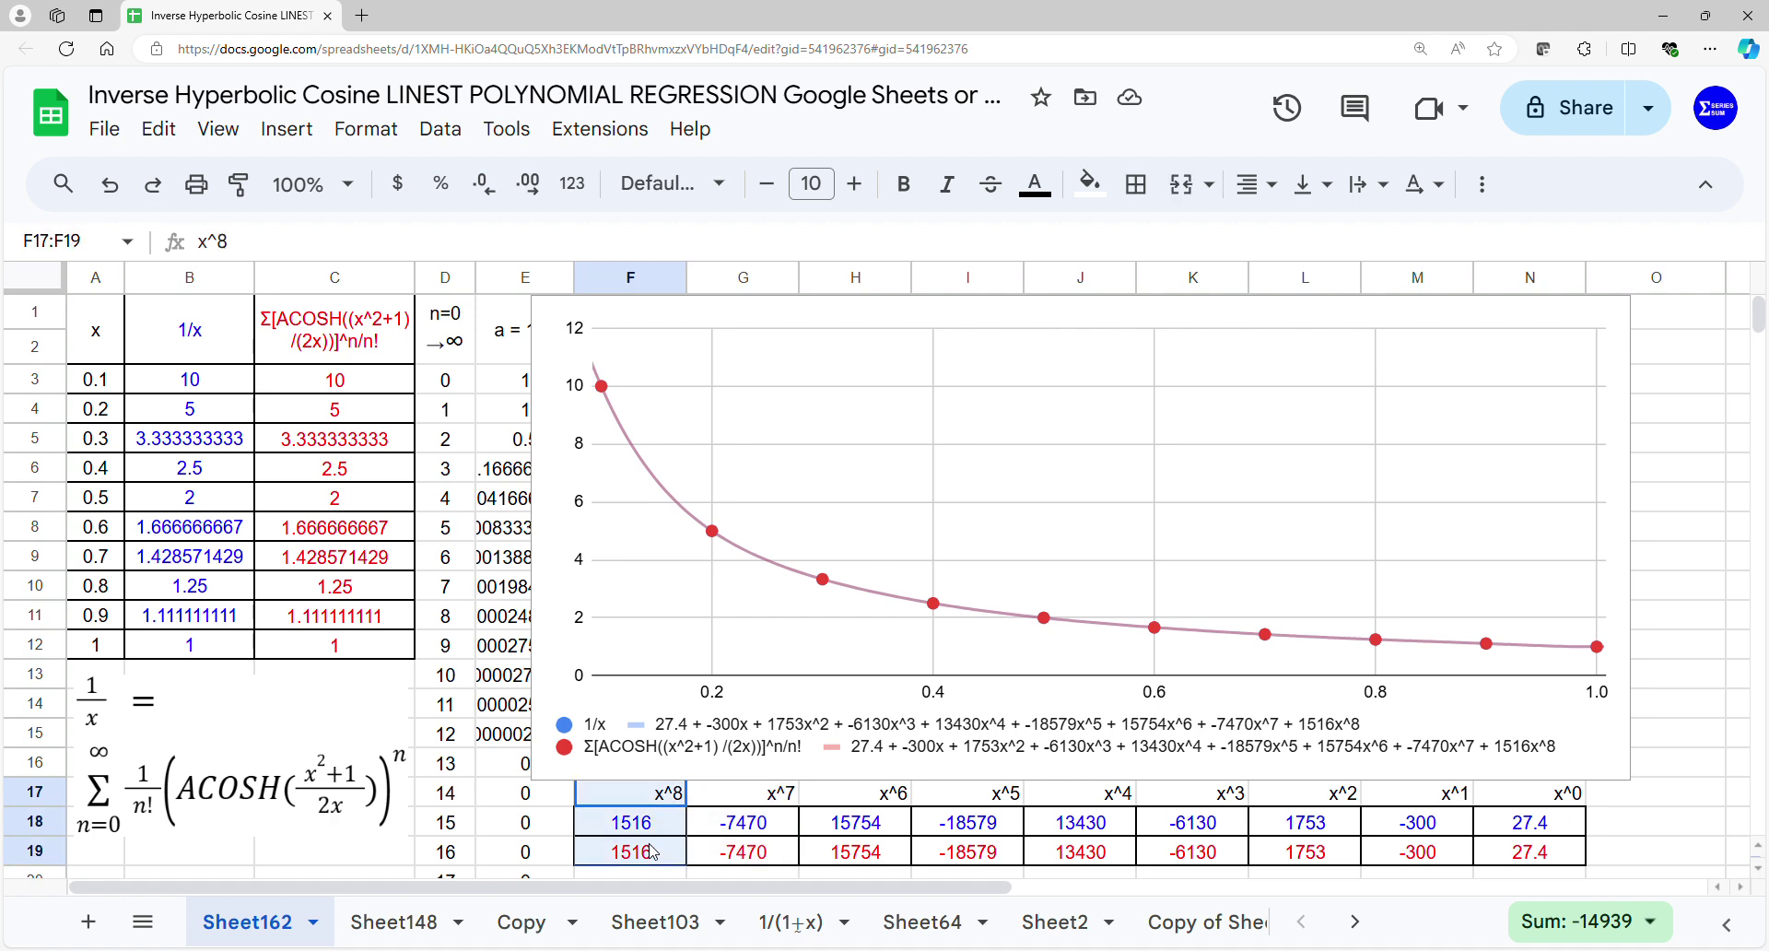